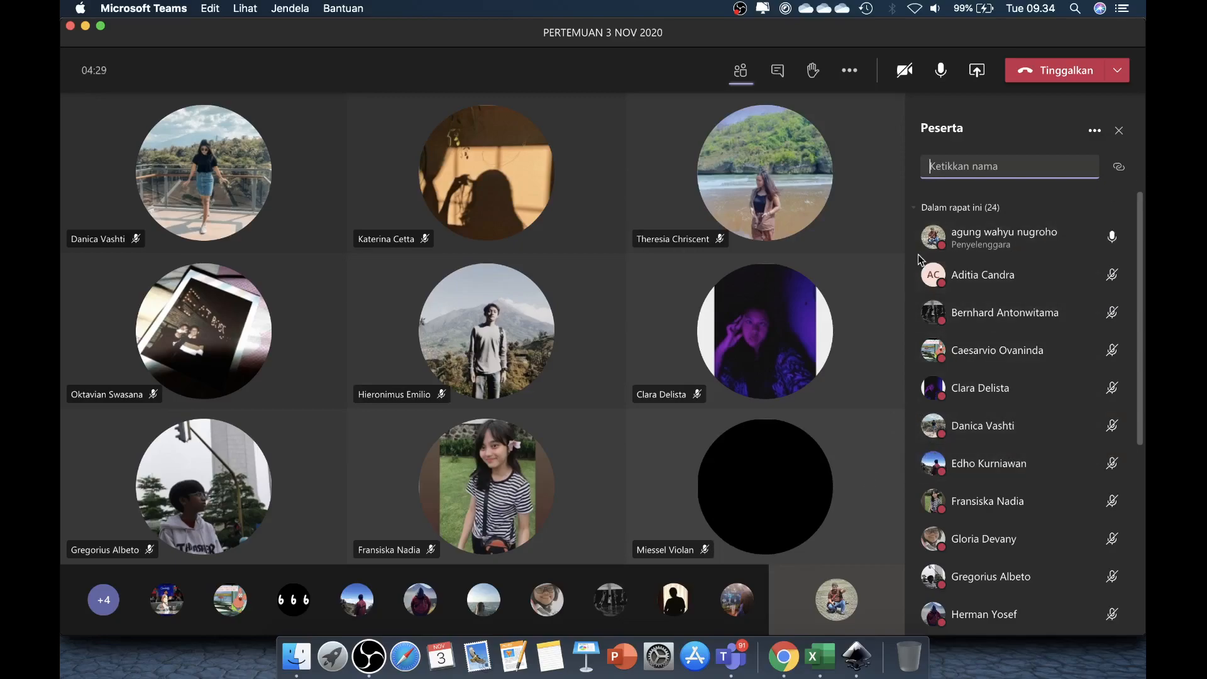
Step: Share the CONTOH_IF workbook window in the Teams meeting and switch to Excel
left_click(977, 70)
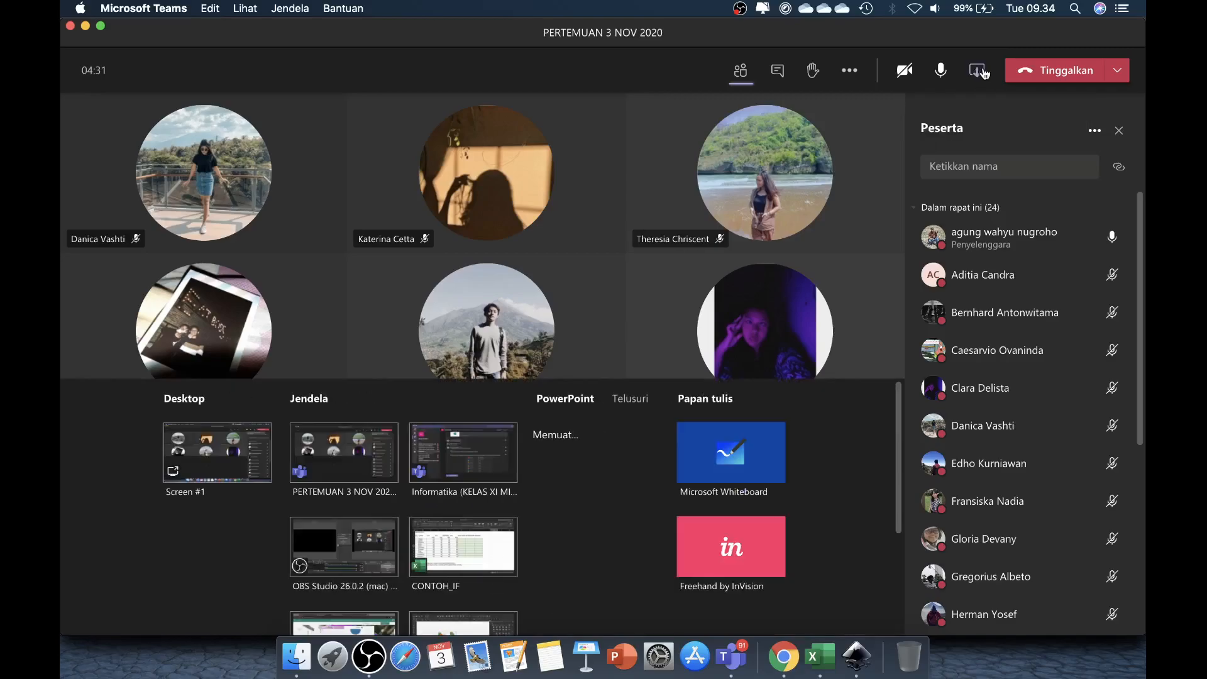
left_click(473, 570)
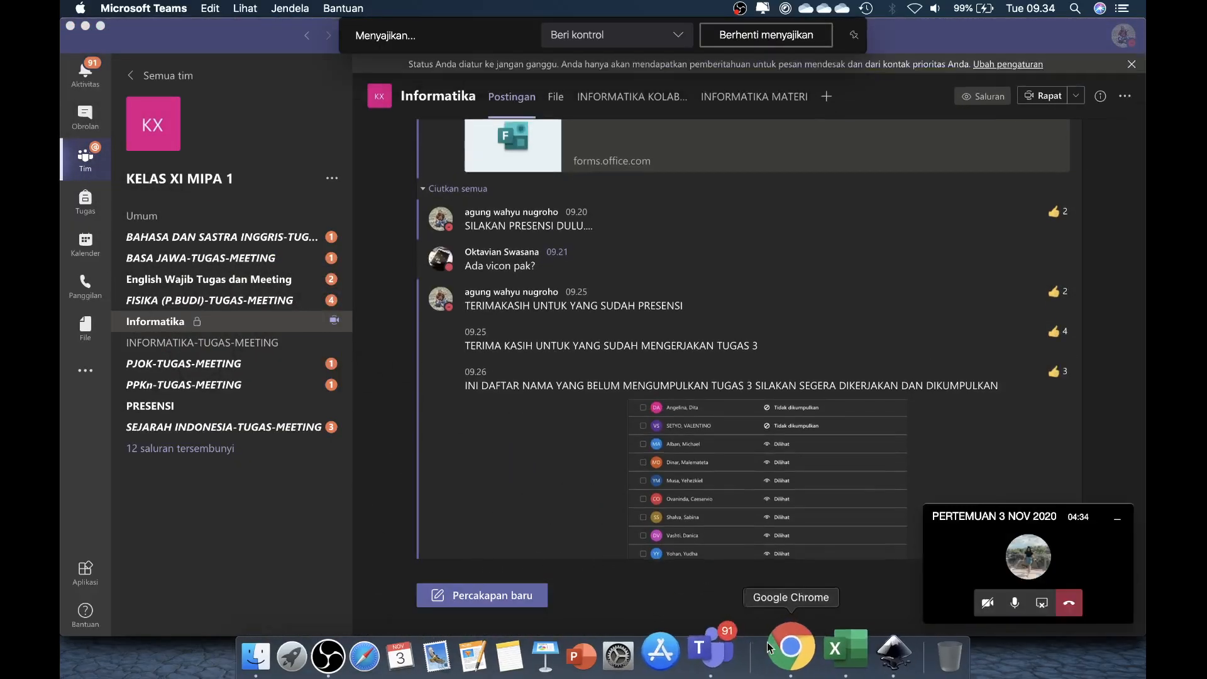
left_click(827, 657)
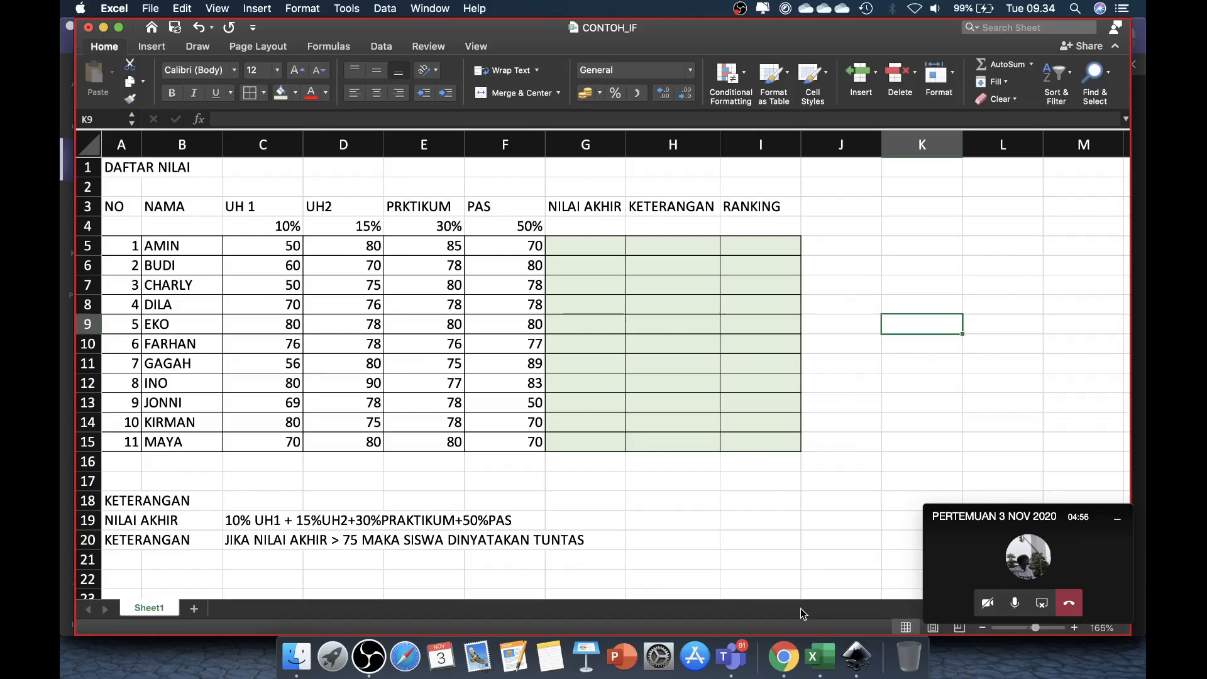
Step: Fill the score table's header rows A3:I4 with yellow
left_click(141, 209)
left_click_drag(141, 209, 760, 228)
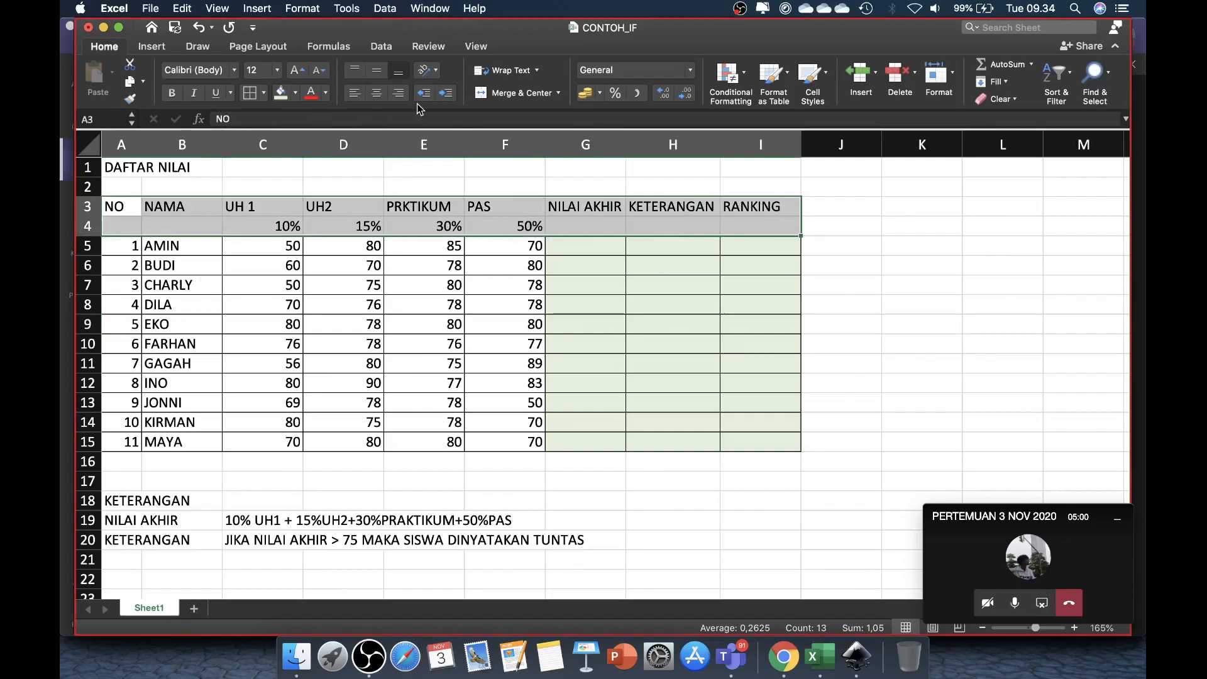
left_click(295, 93)
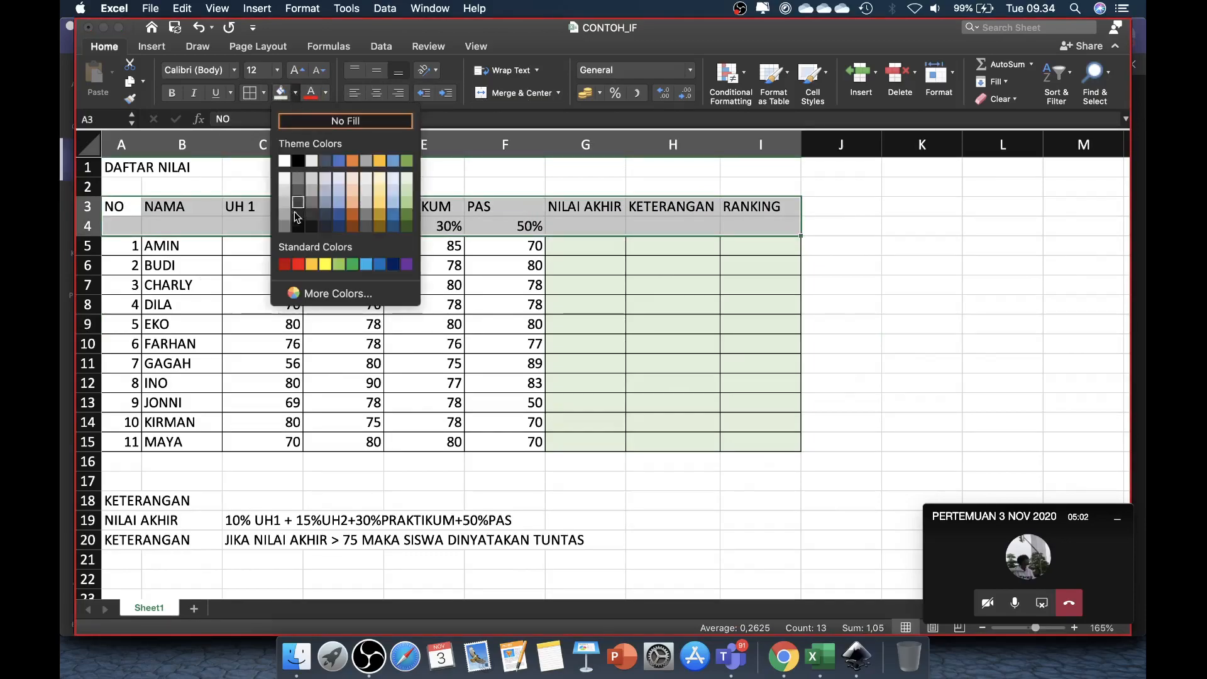
left_click(324, 264)
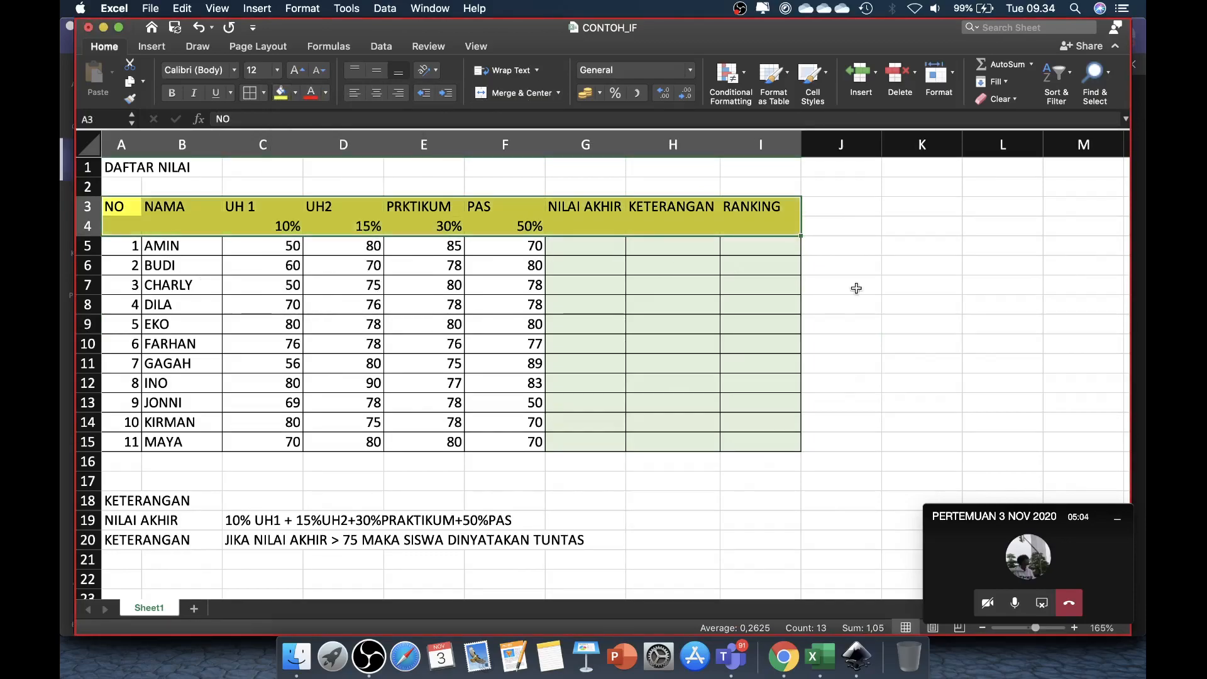
left_click(916, 303)
Step: Add borders around all cells of the header rows A3:I4
left_click(119, 205)
left_click_drag(120, 206, 761, 226)
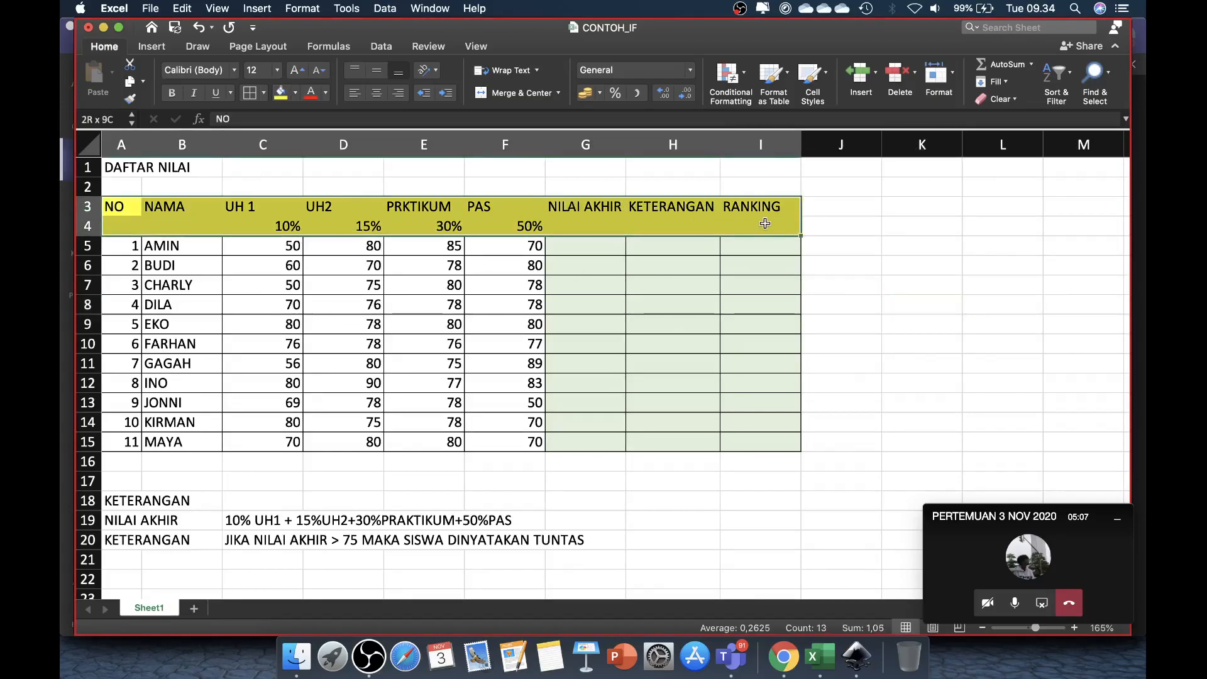
left_click(249, 94)
left_click(506, 306)
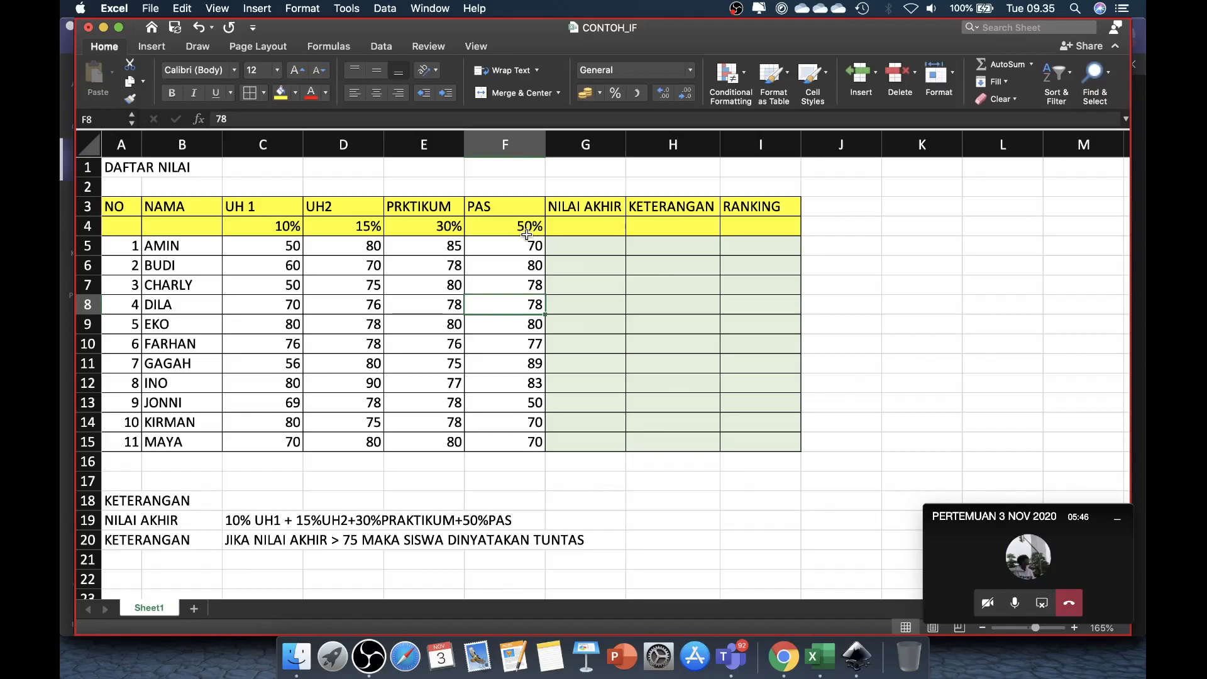
Step: Examine the empty NILAI AKHIR, KETERANGAN and RANKING cells in G5:I15 against the column weights and grading rules
left_click(591, 247)
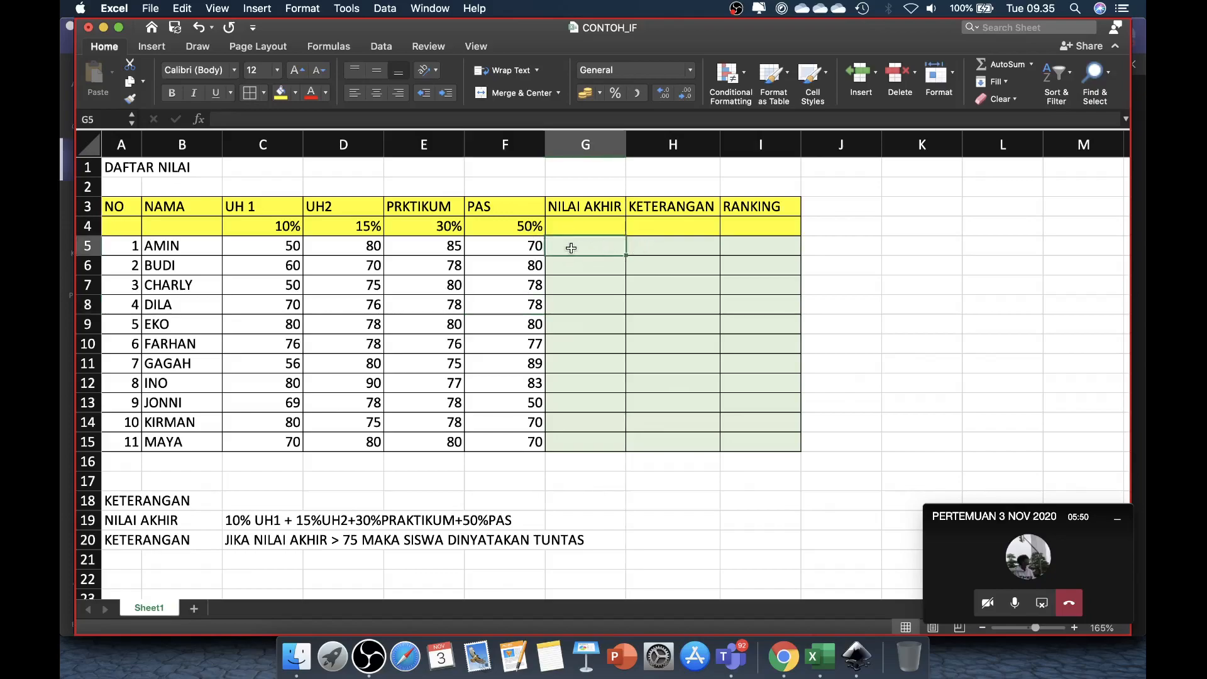
mouse_move(571, 247)
left_mouse_down()
mouse_move(744, 297)
mouse_move(761, 443)
left_mouse_up()
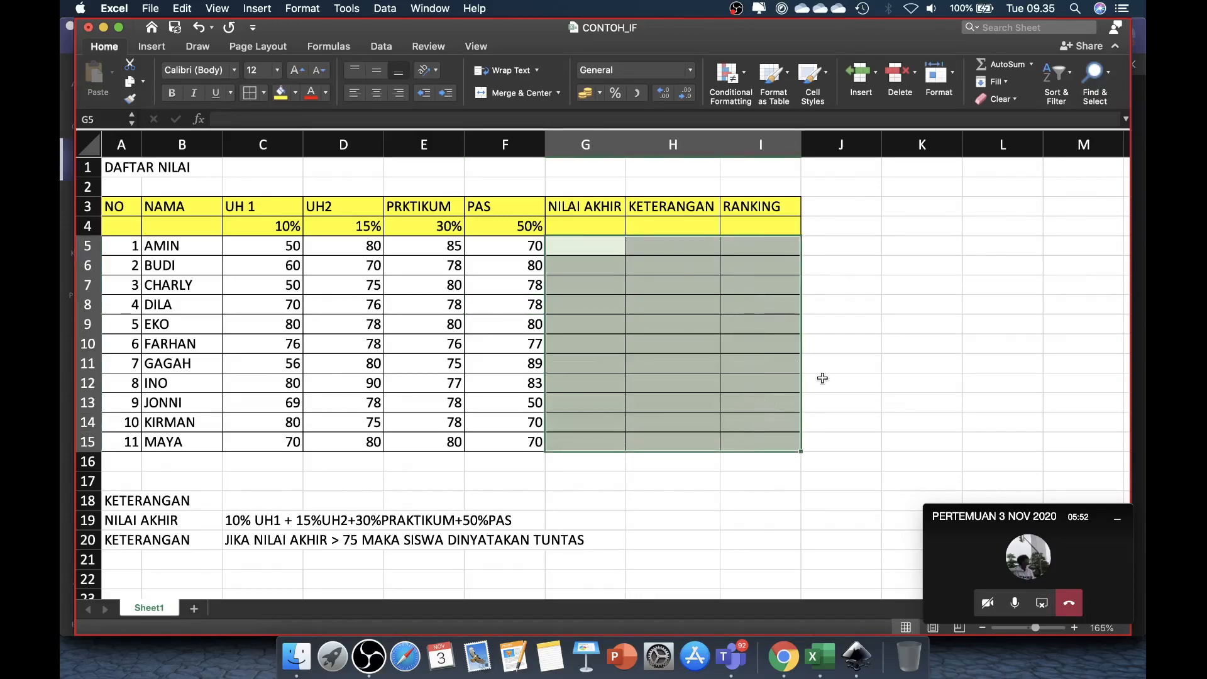
left_click(841, 365)
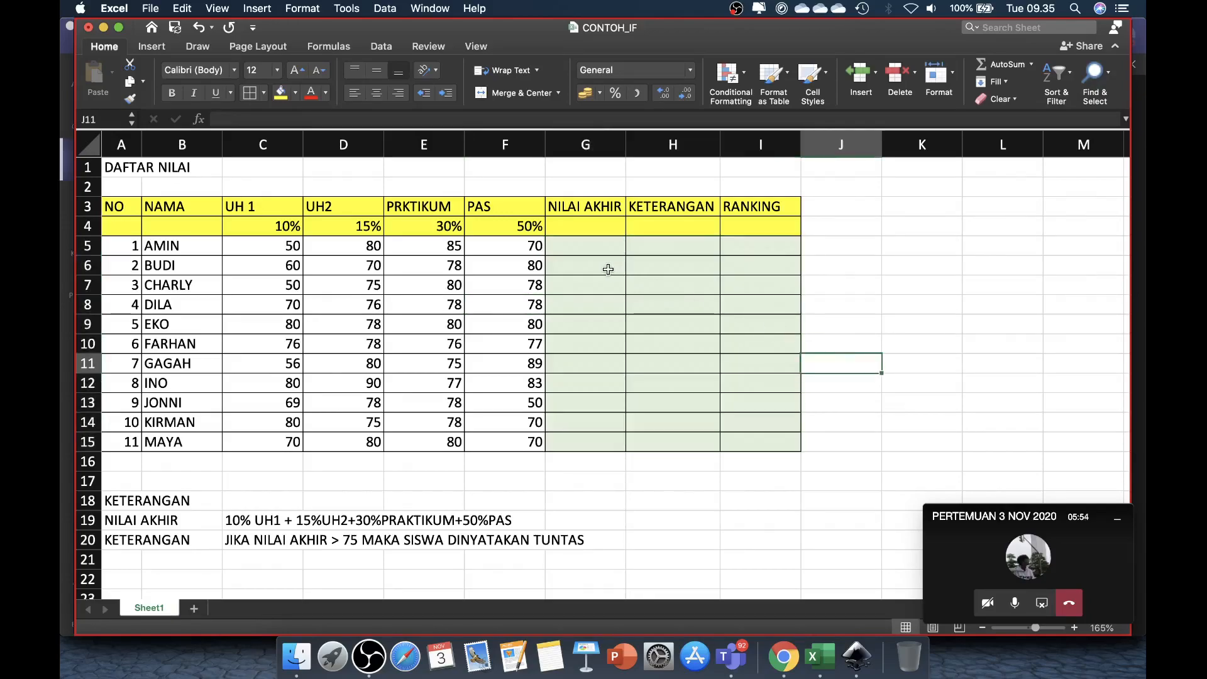
left_click(589, 249)
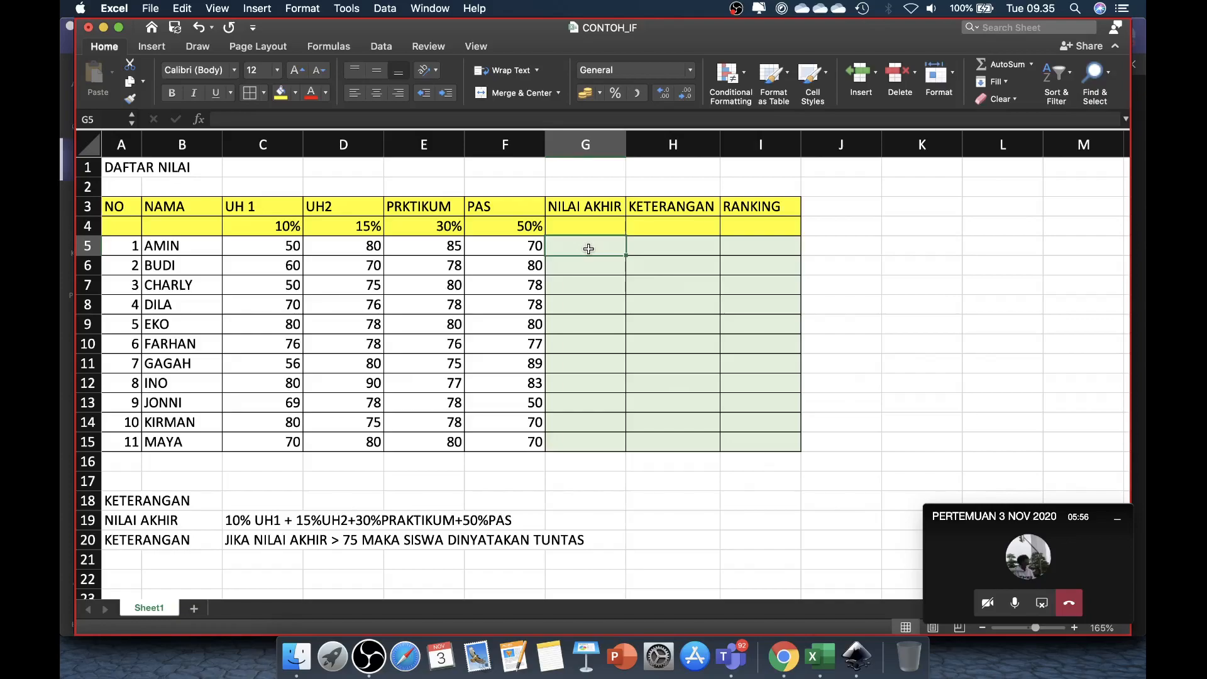
left_click(680, 249)
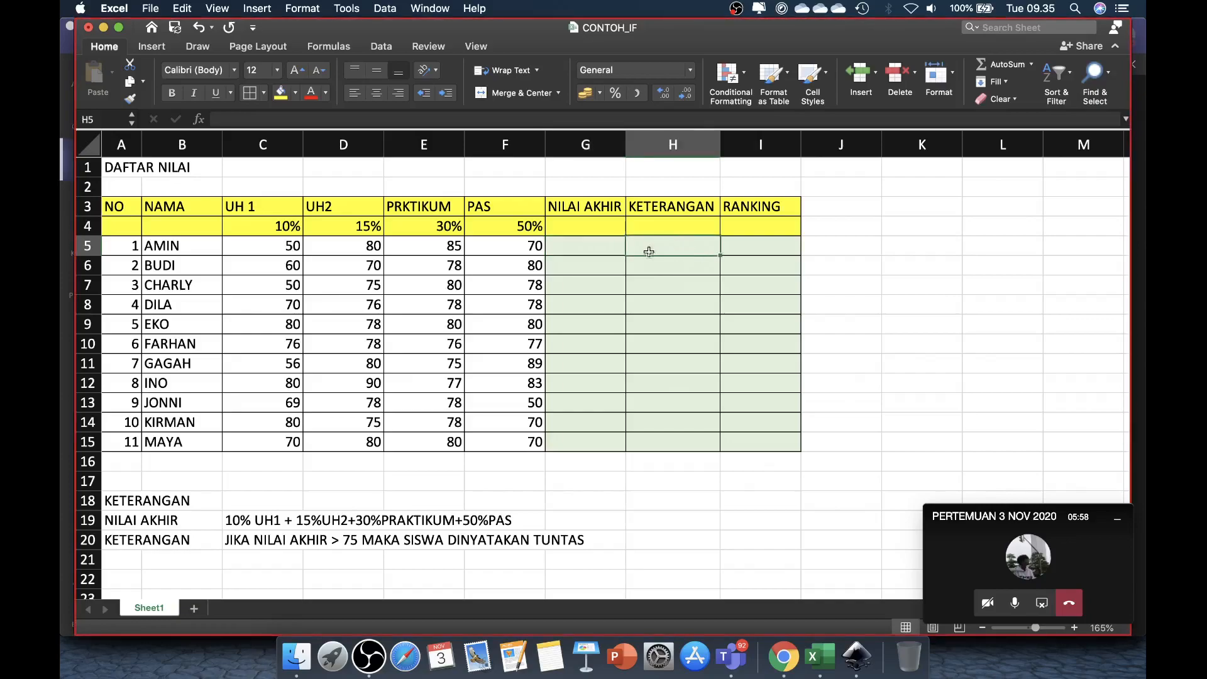
left_click(584, 253)
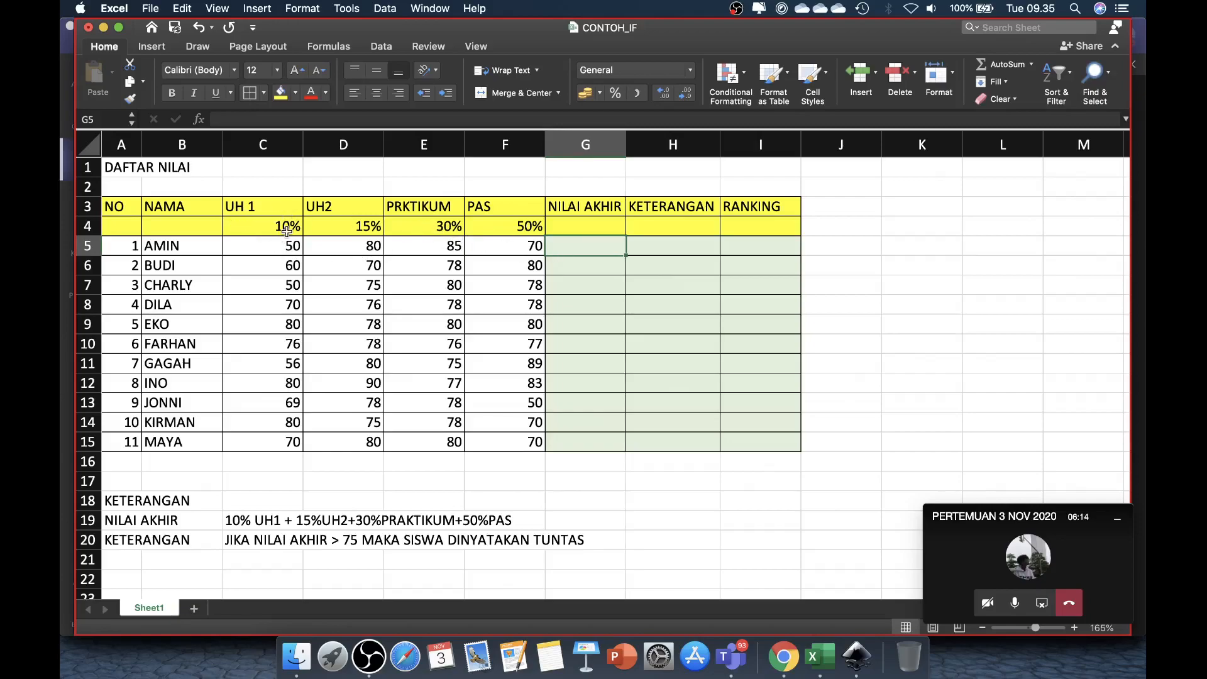
left_click(656, 248)
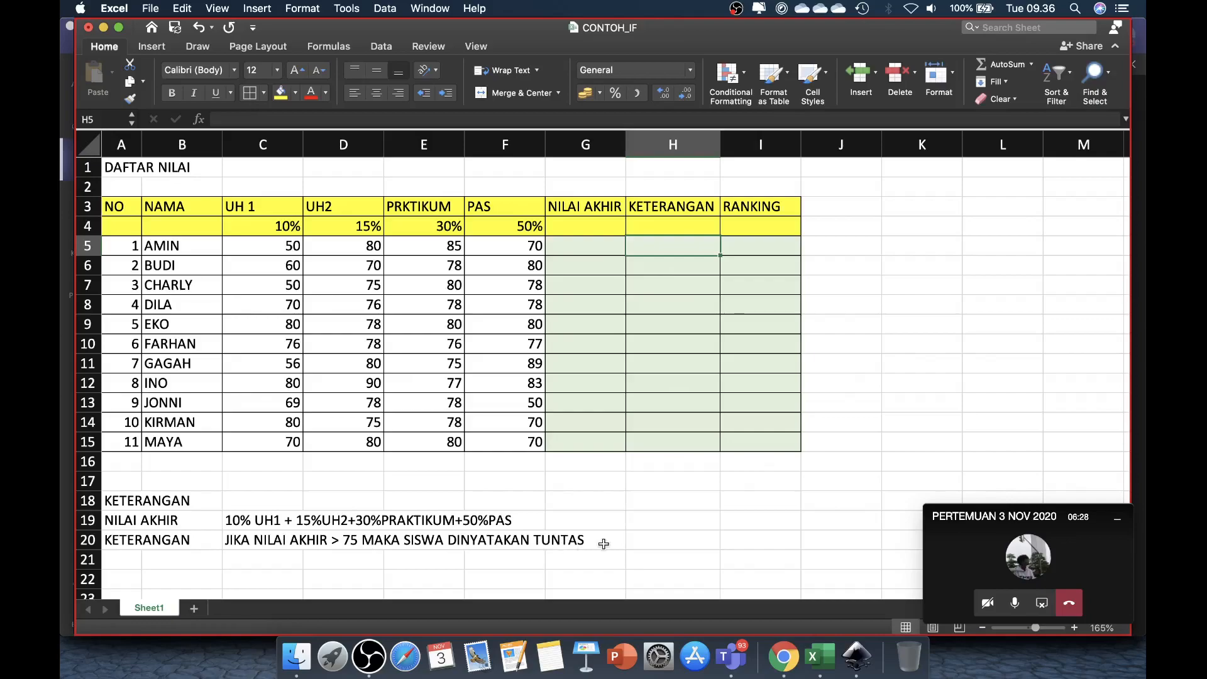
left_click(761, 245)
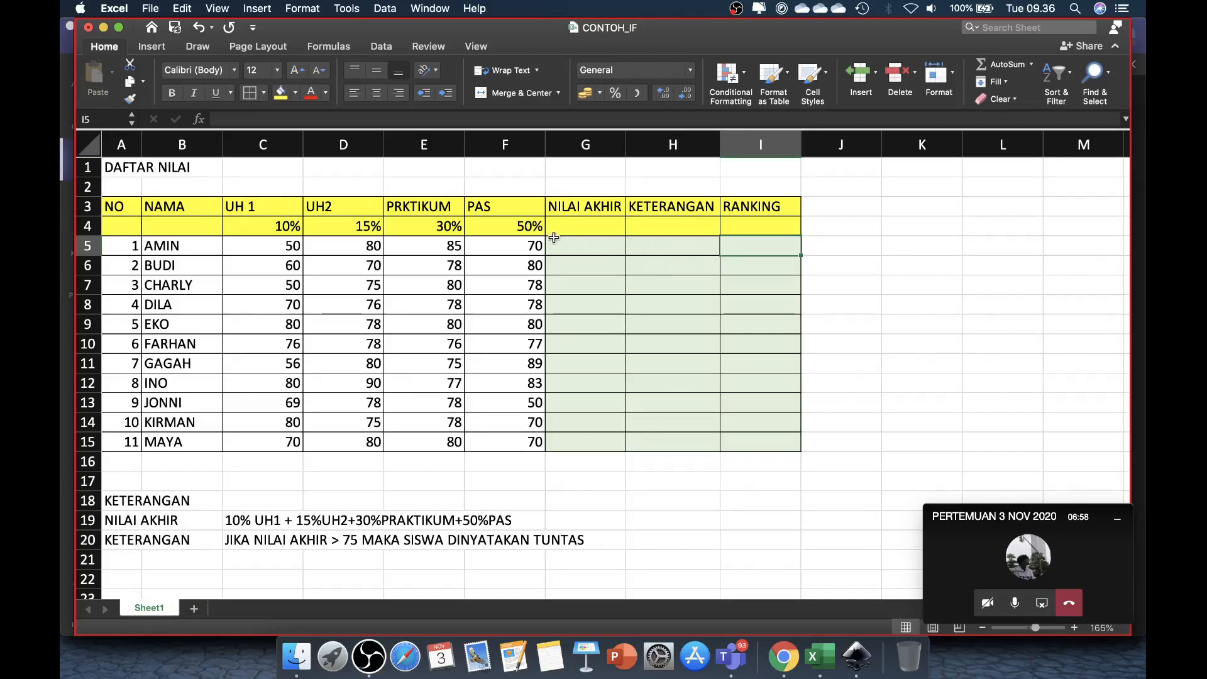
Step: Begin the final score formula in G5 under NILAI AKHIR with =10%
left_click(565, 244)
type("=")
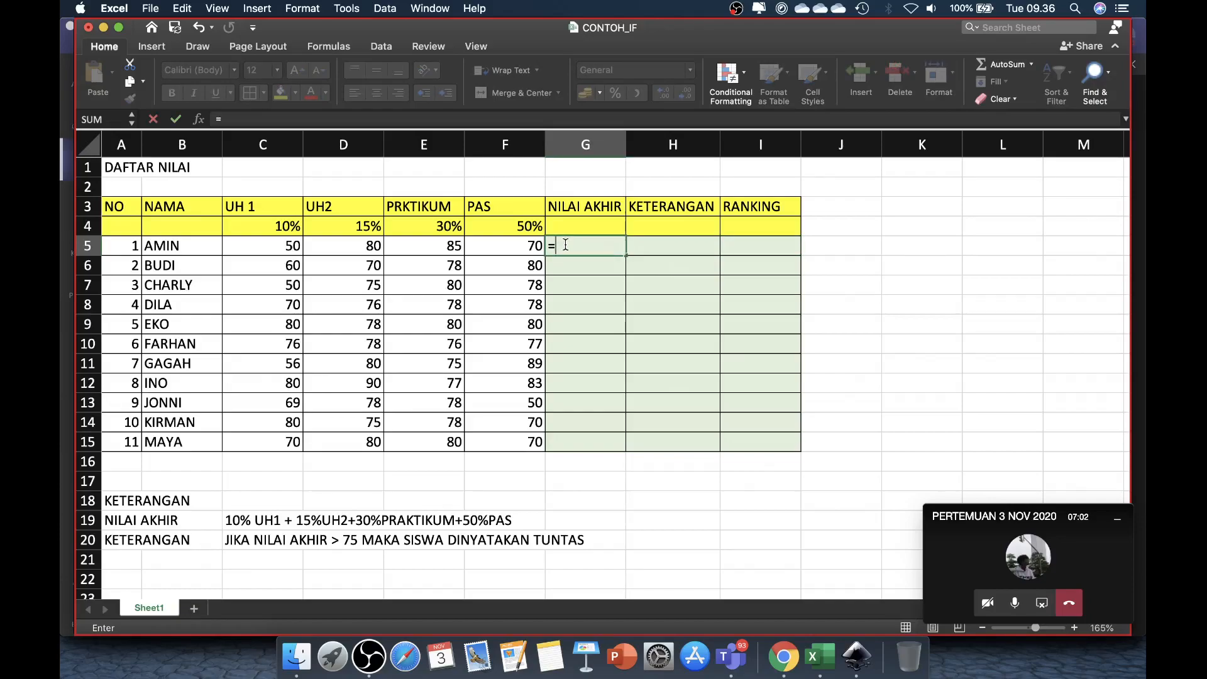
type("10%")
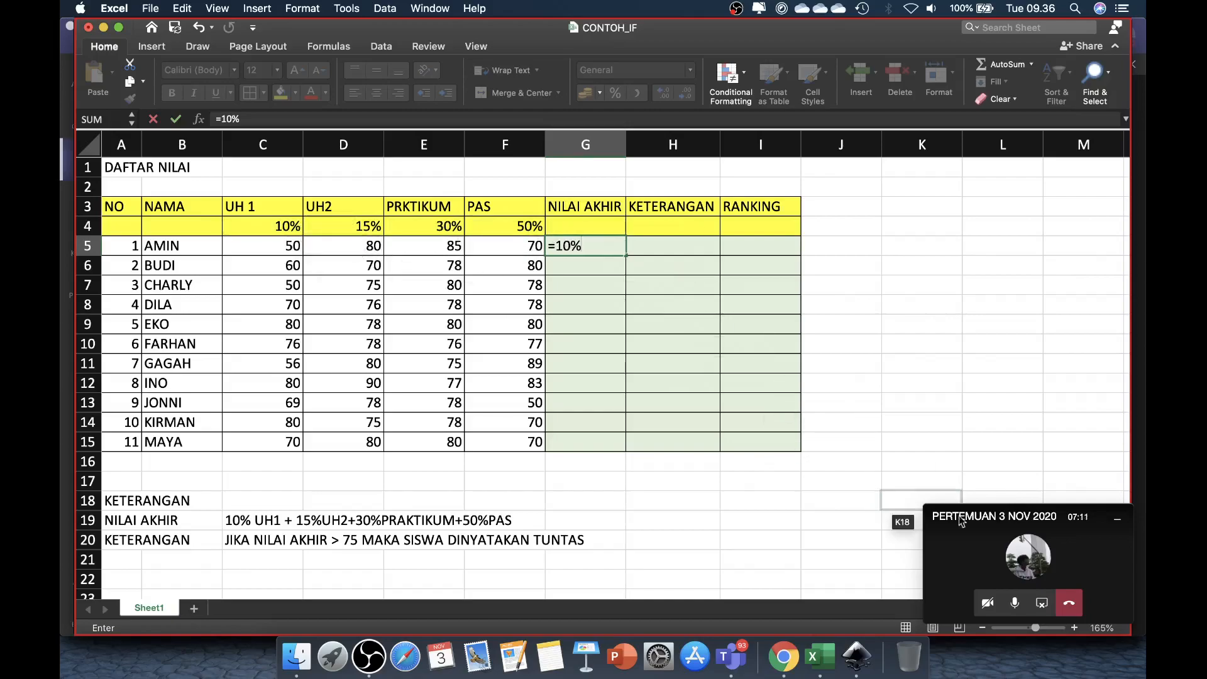
Step: Switch to the Teams meeting window and look through the participant list and microphone states
left_click(1084, 562)
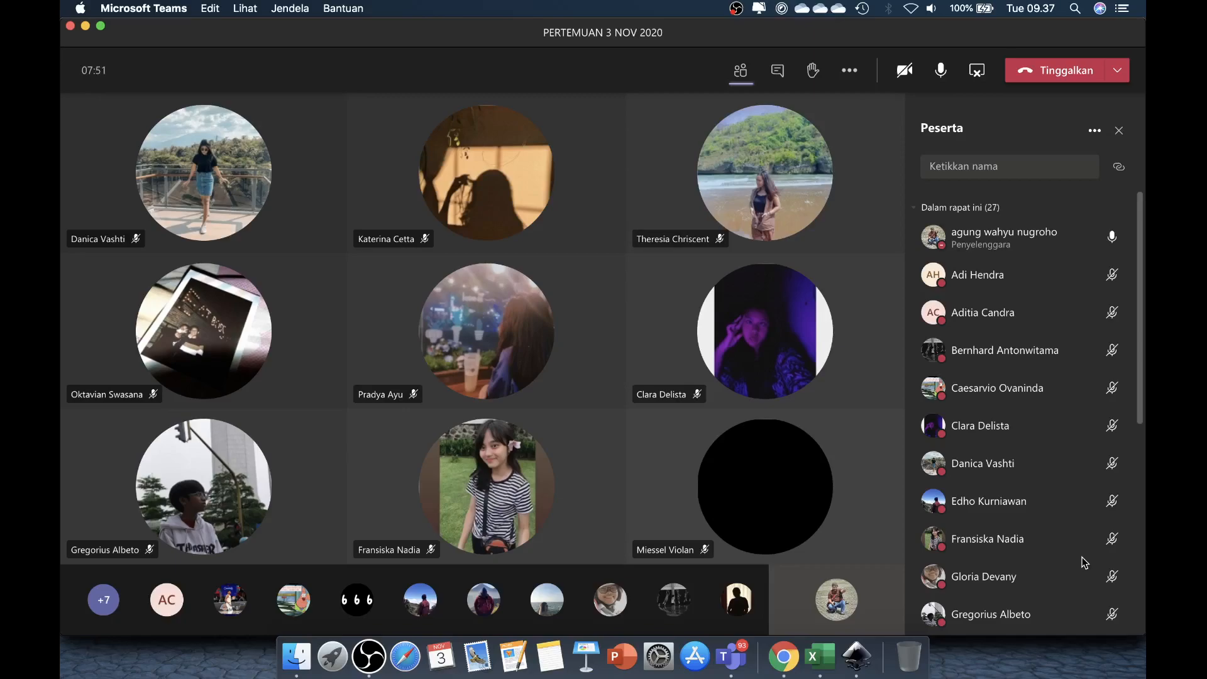
scroll(1097, 443, "down", 3)
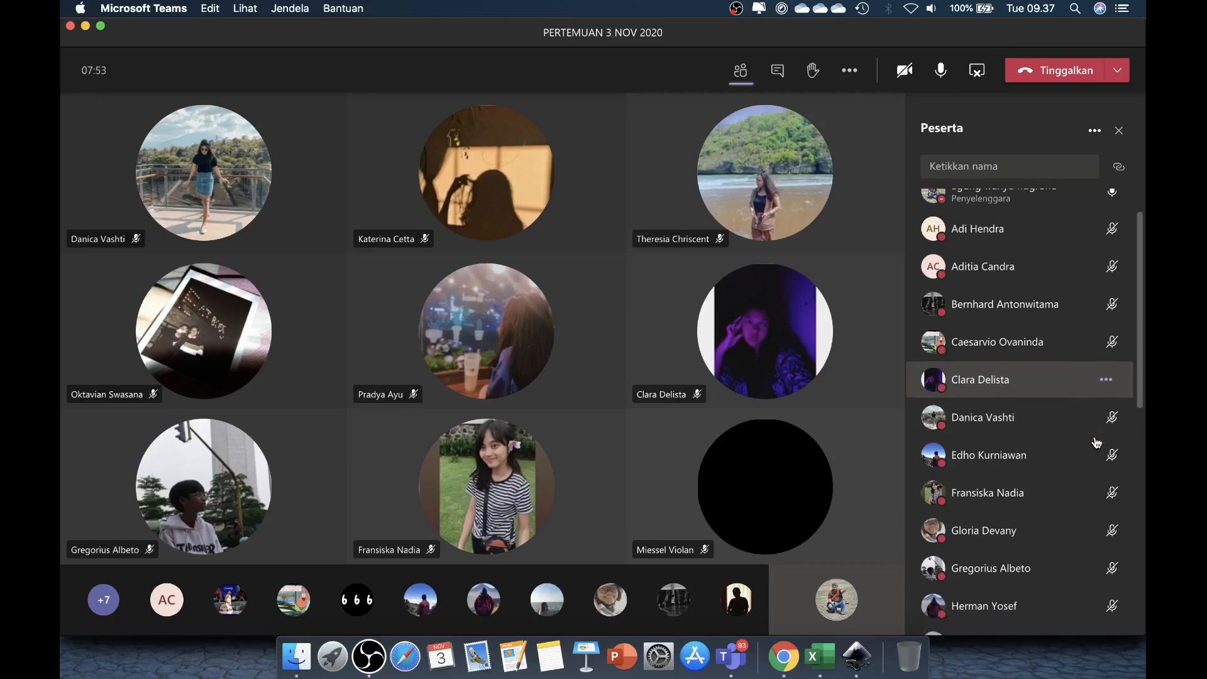
scroll(1097, 443, "up", 1)
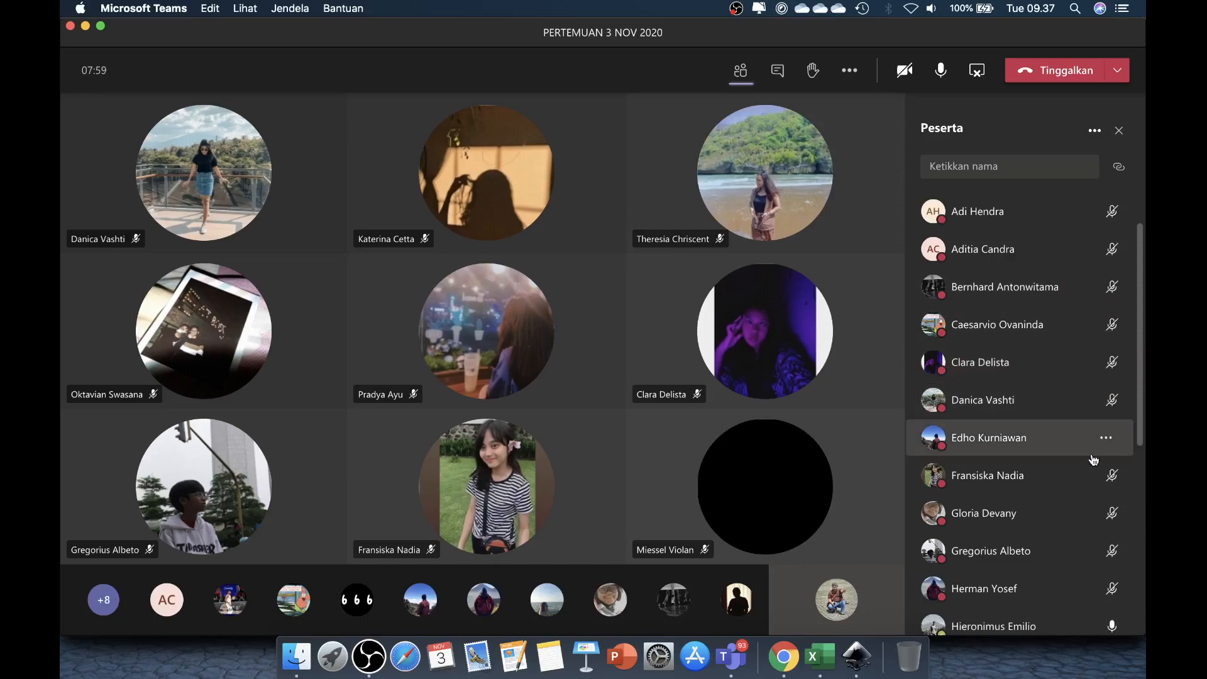
scroll(1094, 460, "down", 1)
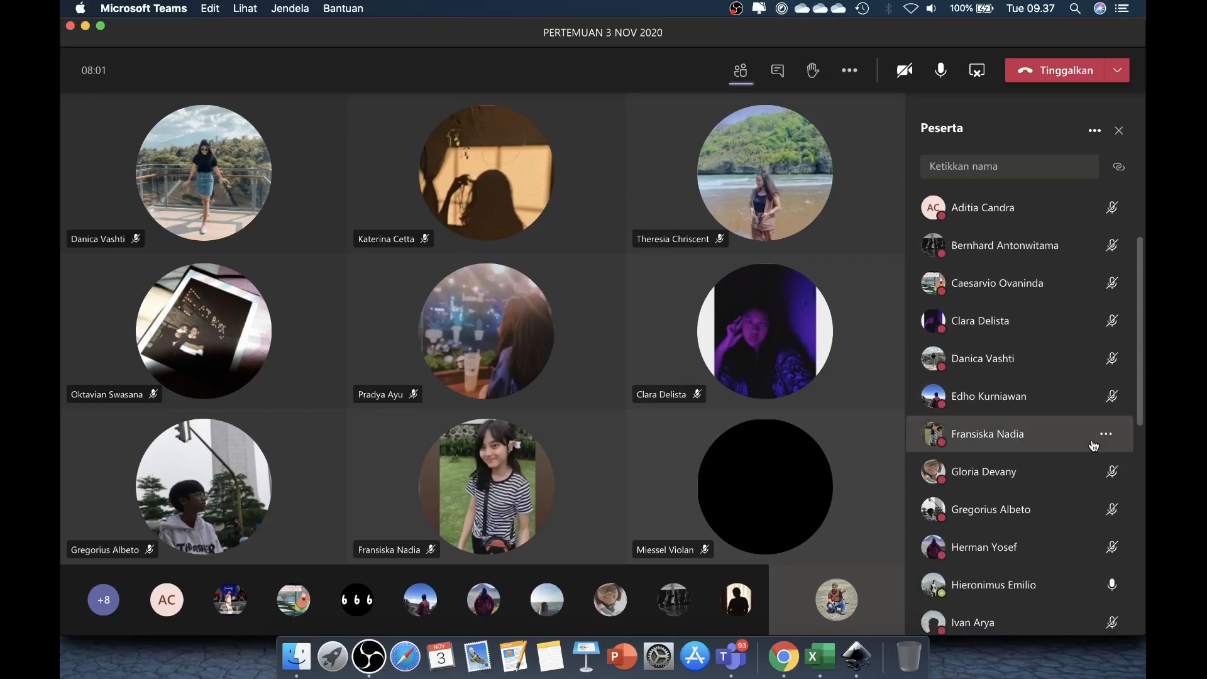
scroll(1094, 446, "up", 1)
scroll(1094, 447, "down", 1)
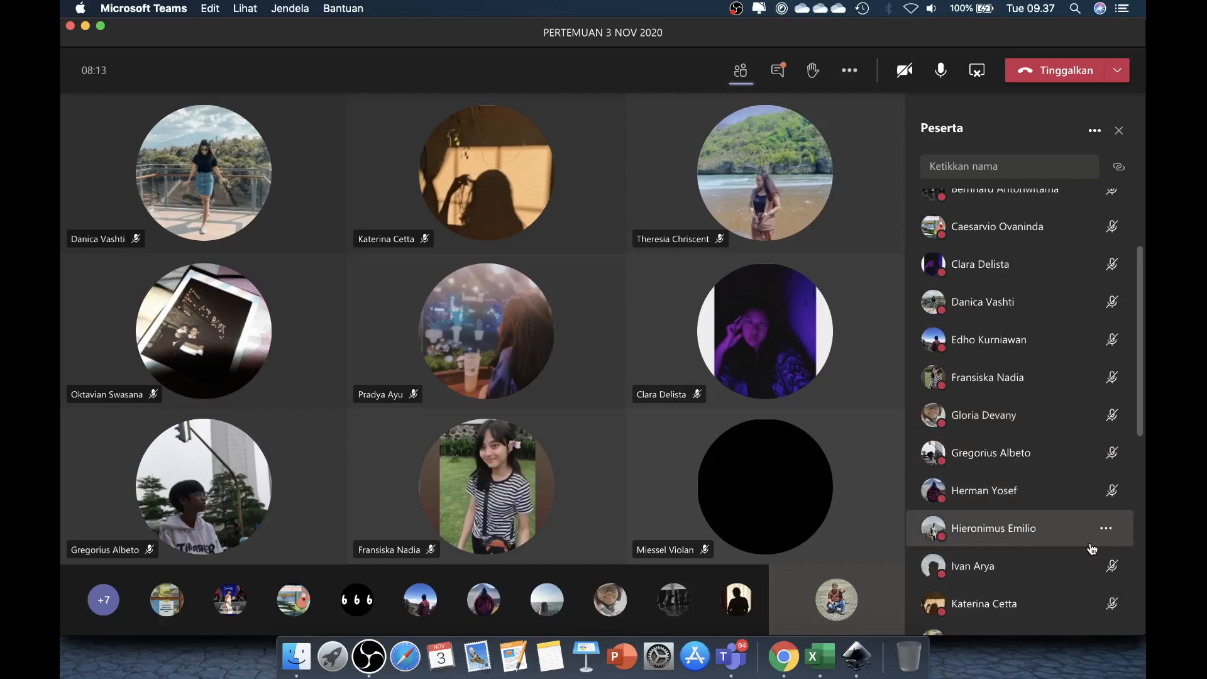
scroll(1082, 441, "up", 3)
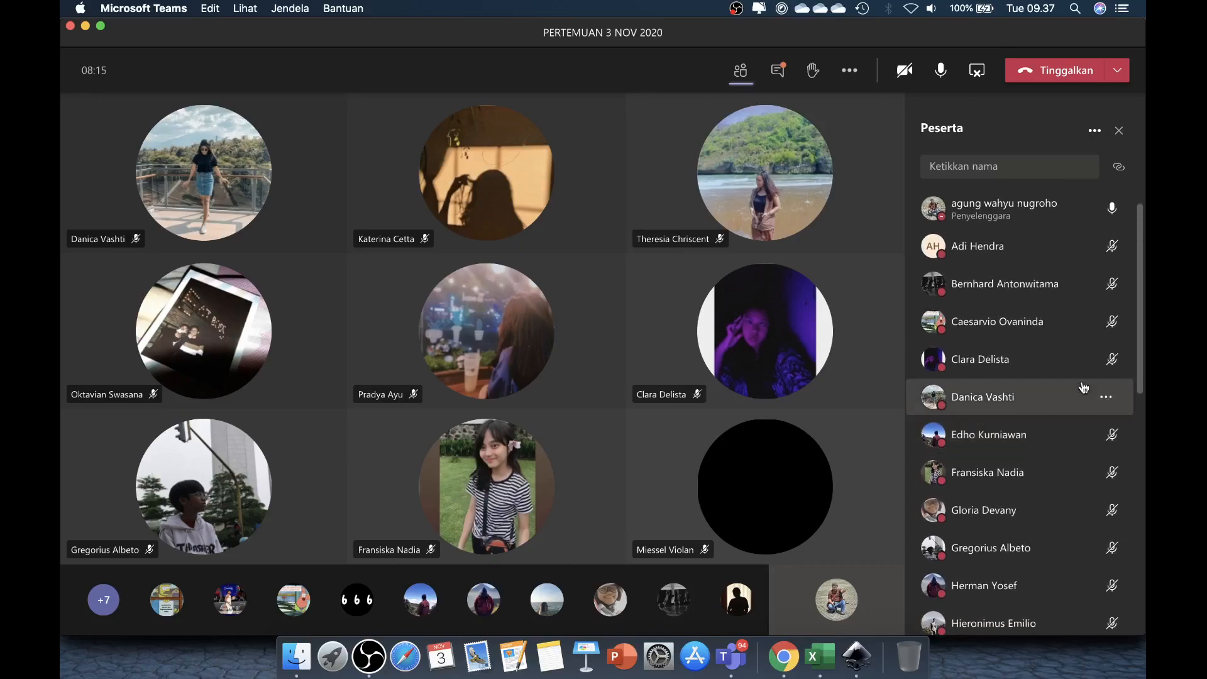
scroll(1083, 386, "down", 1)
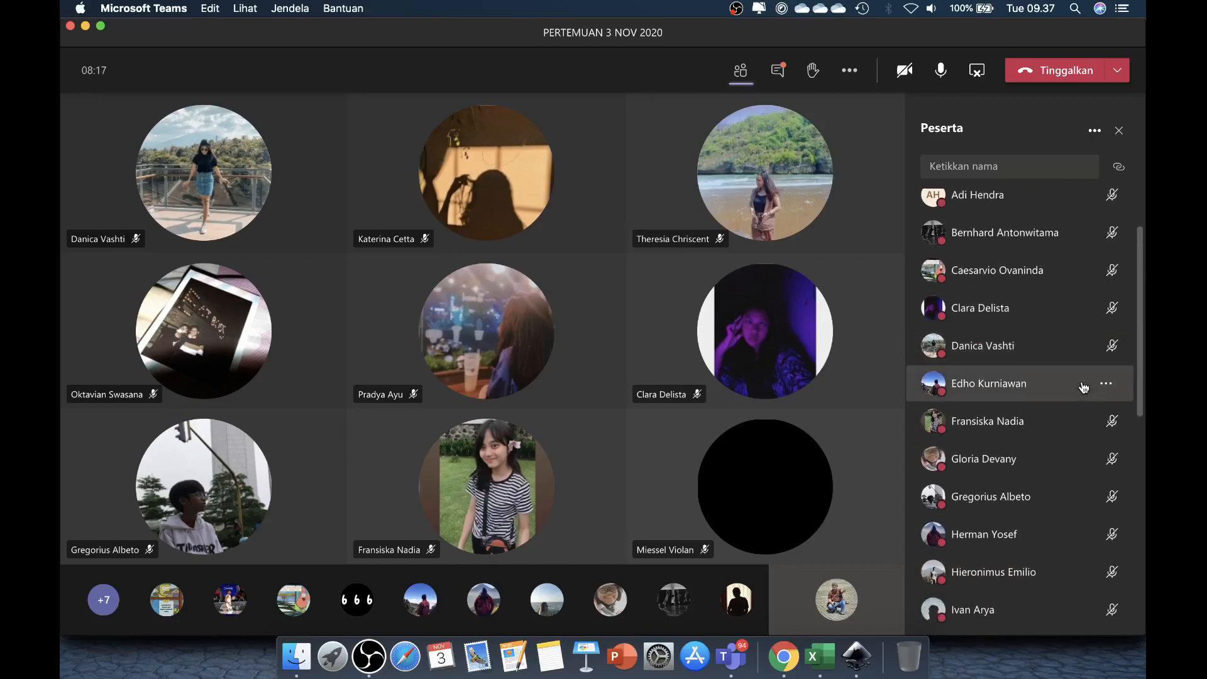
scroll(1084, 384, "down", 4)
scroll(1084, 382, "down", 8)
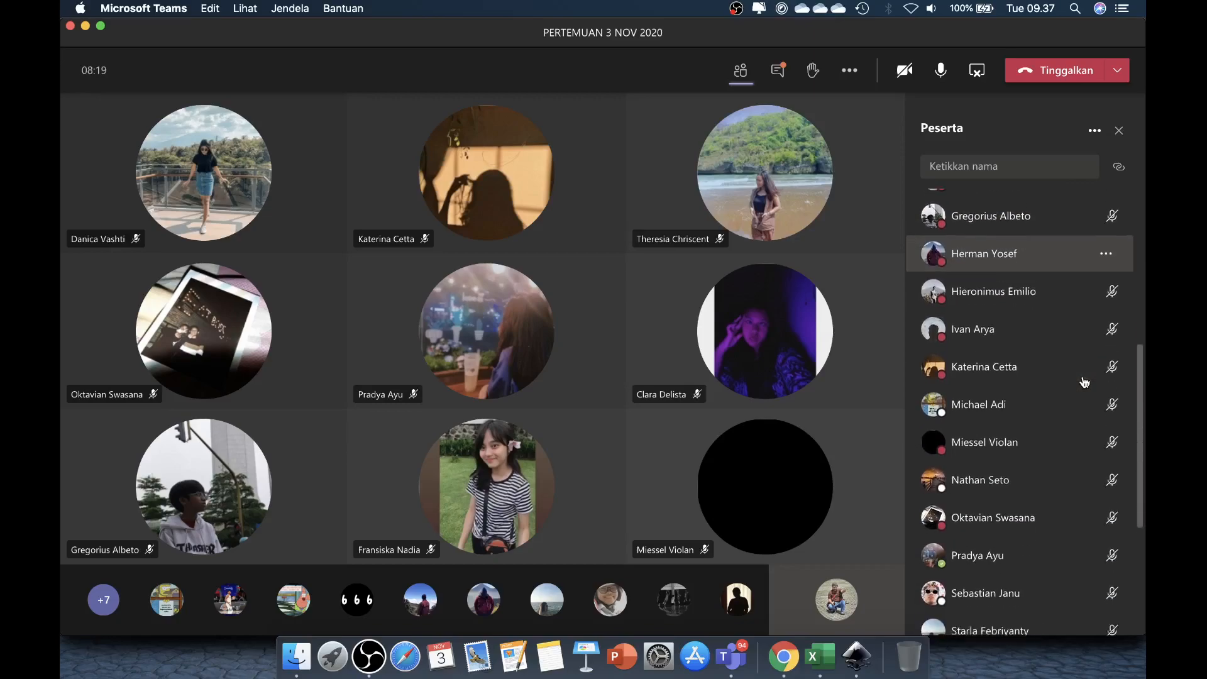
scroll(1084, 383, "down", 3)
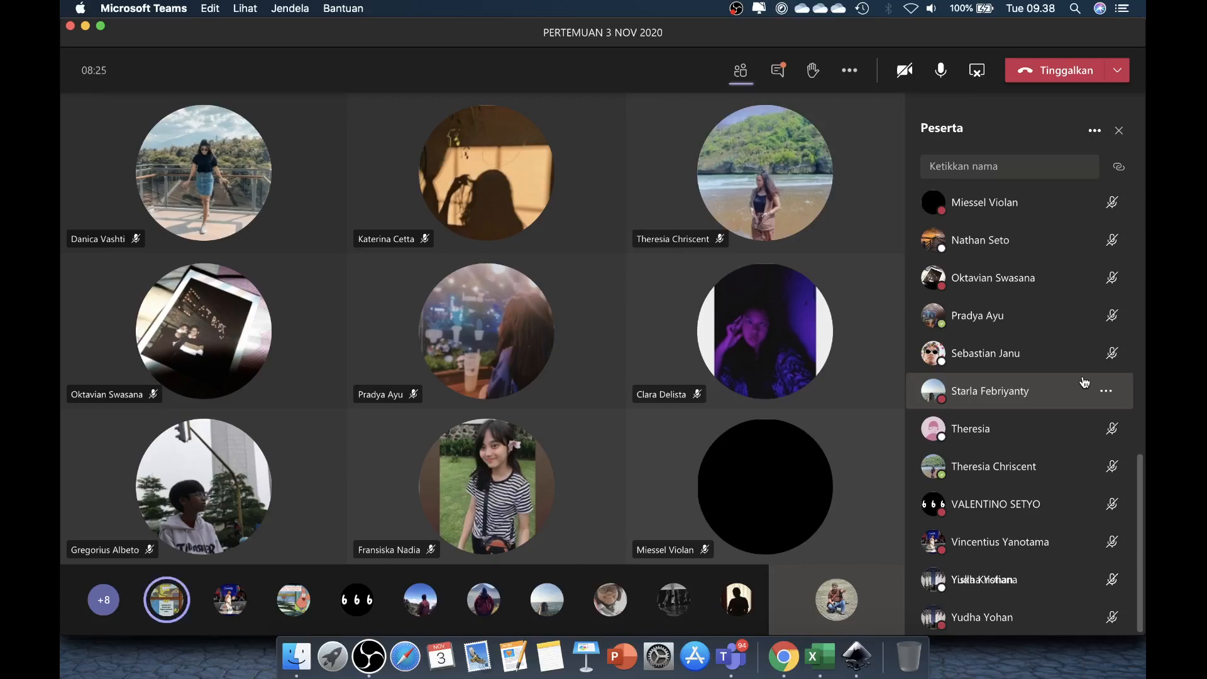
scroll(1085, 382, "up", 10)
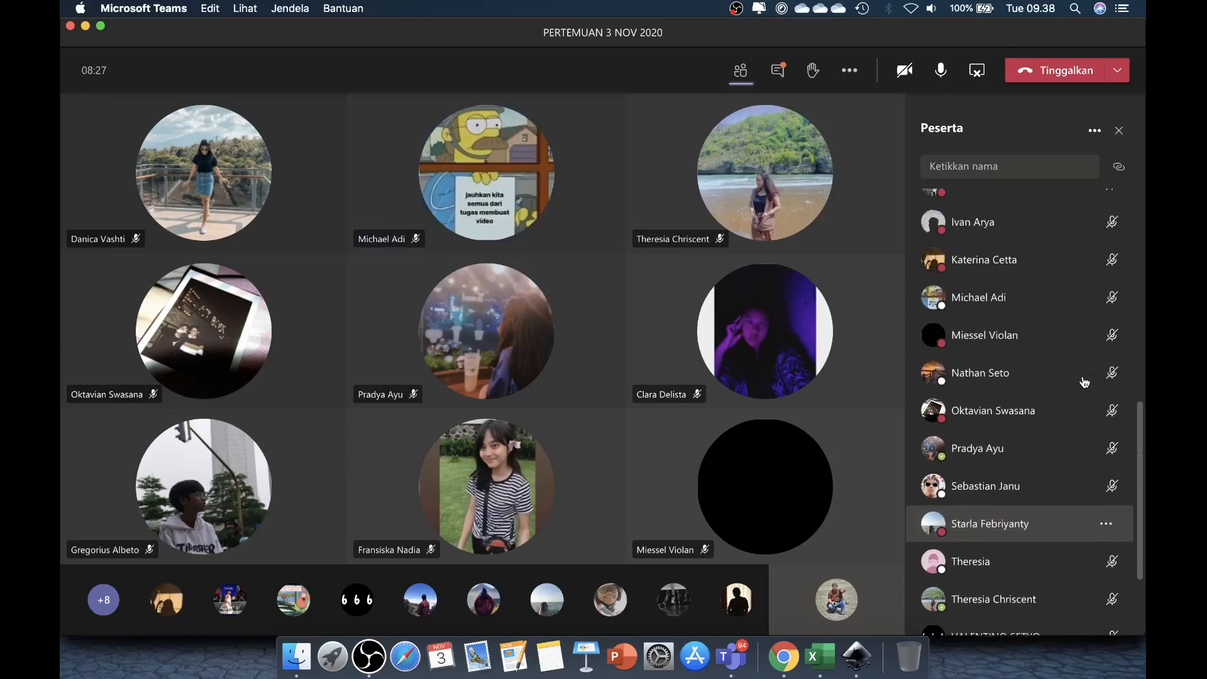
scroll(1085, 382, "up", 6)
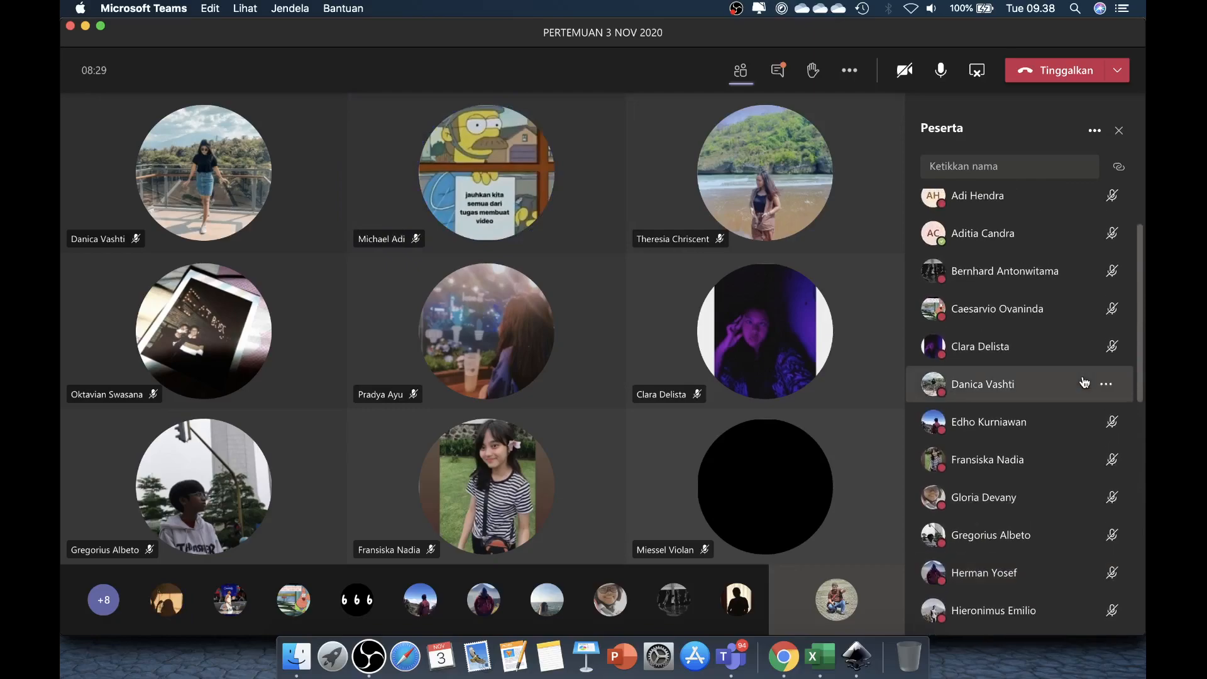
scroll(1084, 382, "up", 1)
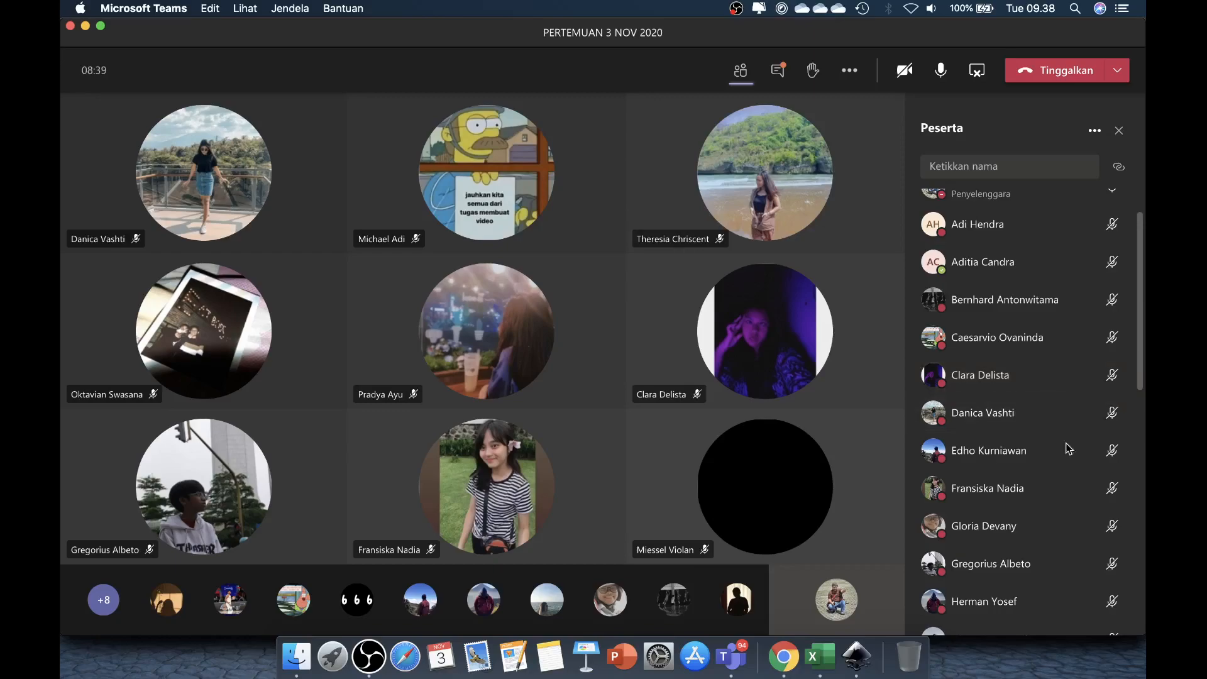
Step: Switch back to the Excel workbook and extend the NILAI AKHIR formula in G5 to =10%*C5+15%*D5
left_click(818, 654)
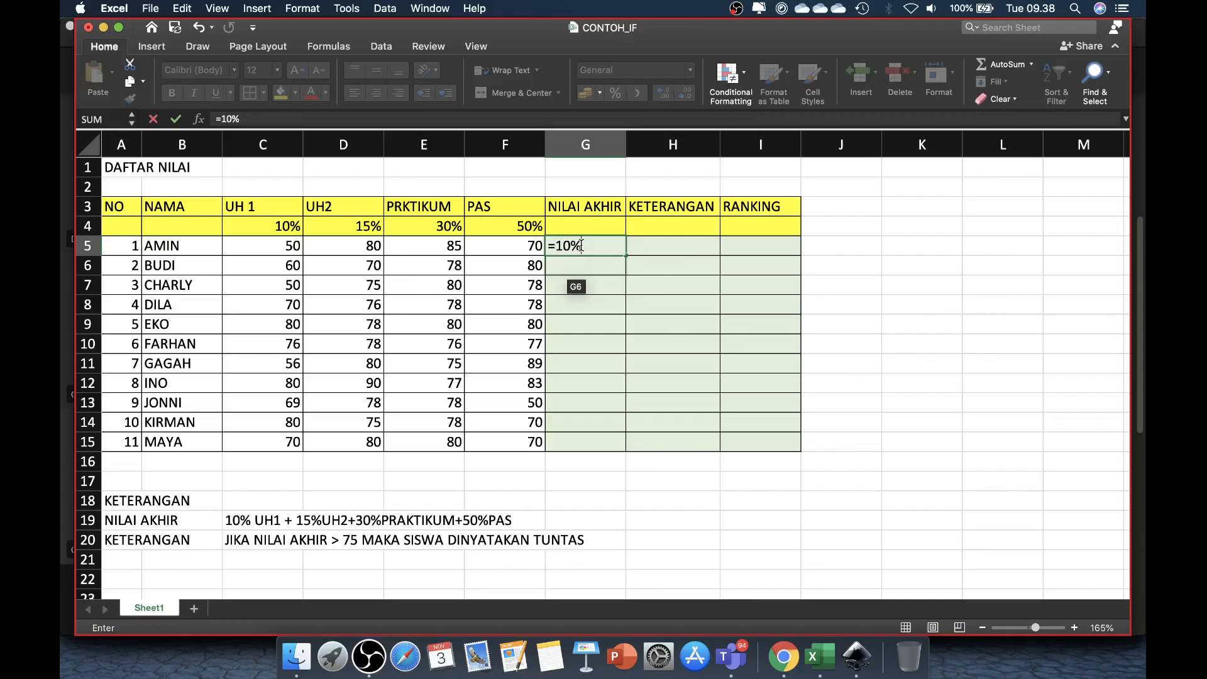
type("*")
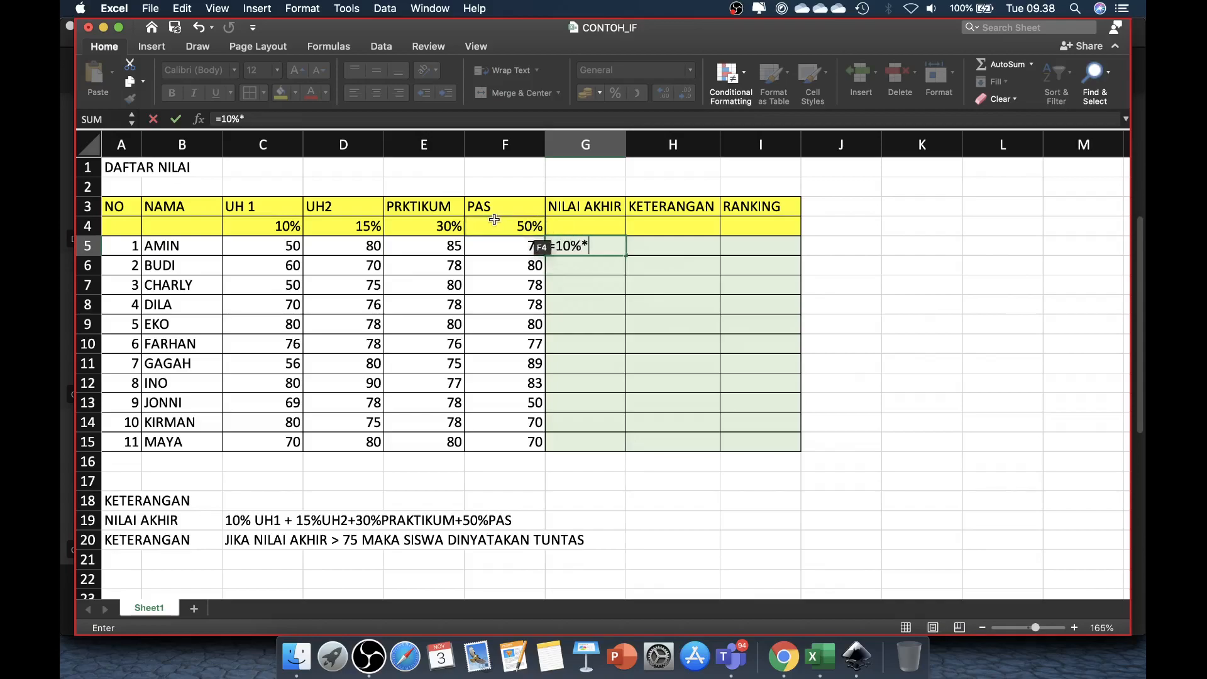
left_click(286, 246)
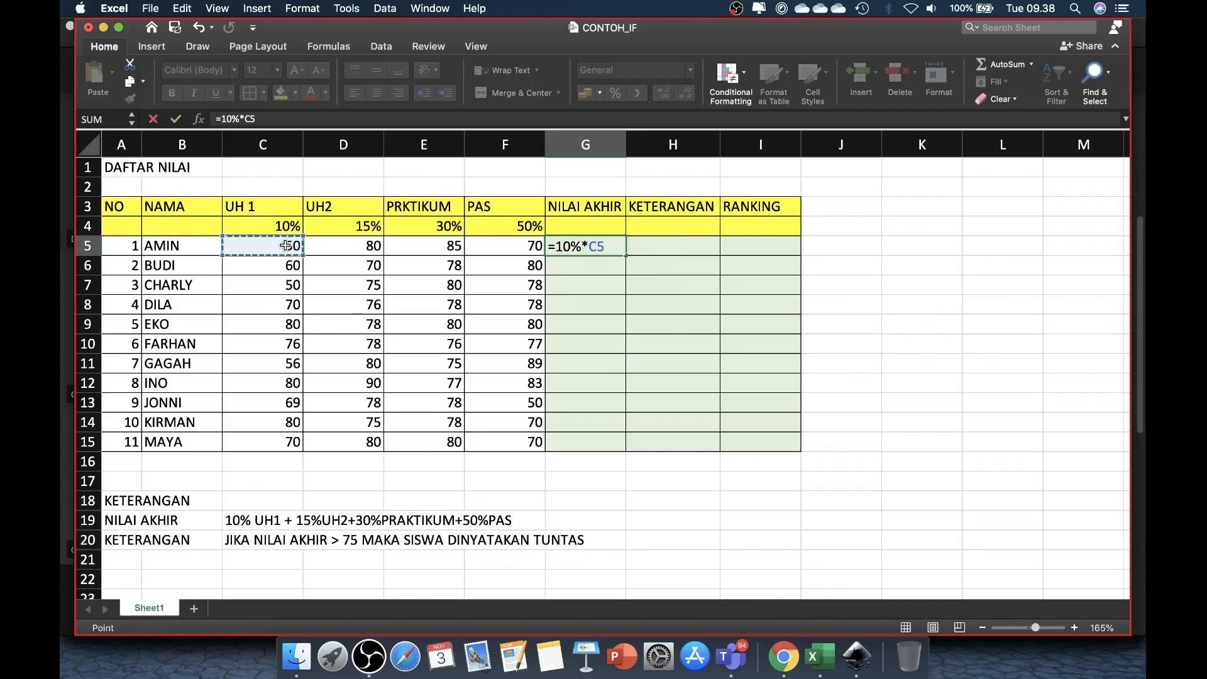
type("+")
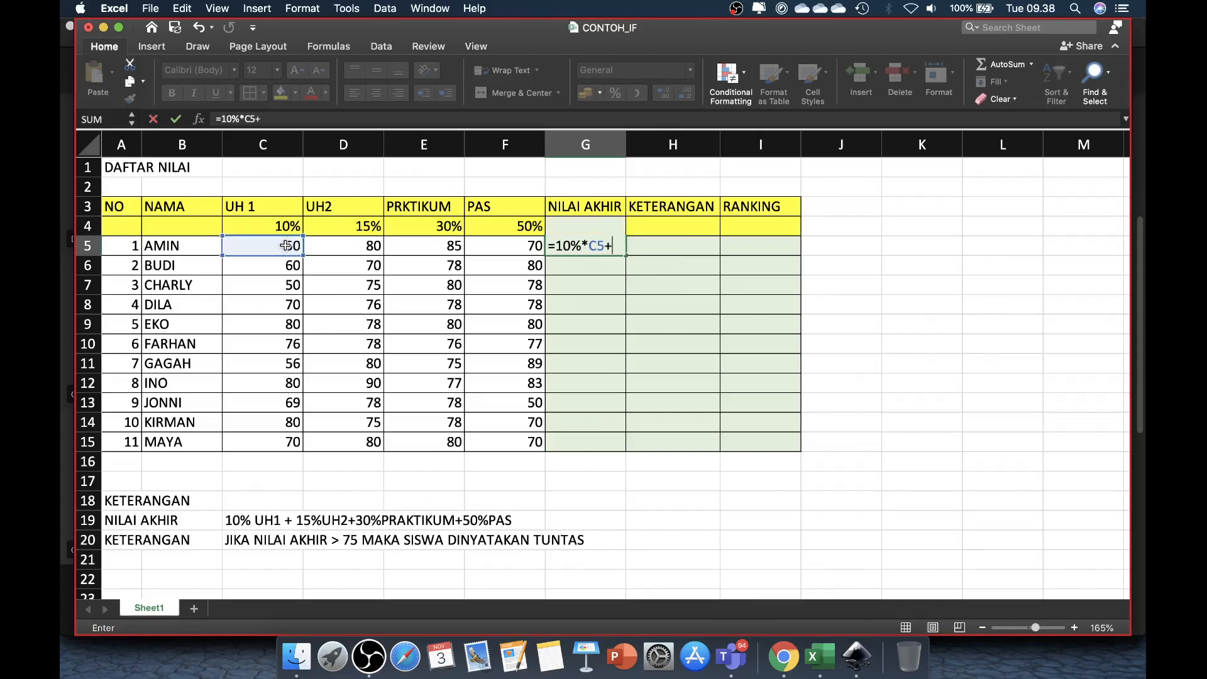
type("15%")
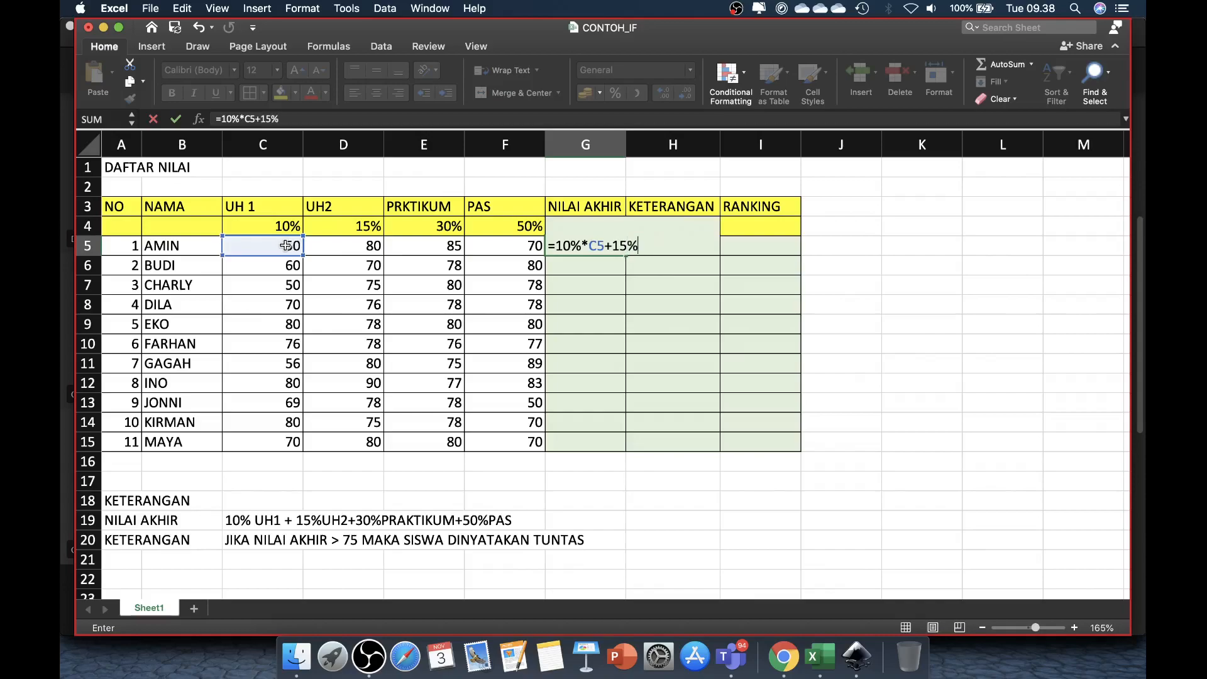
type("*")
left_click(361, 247)
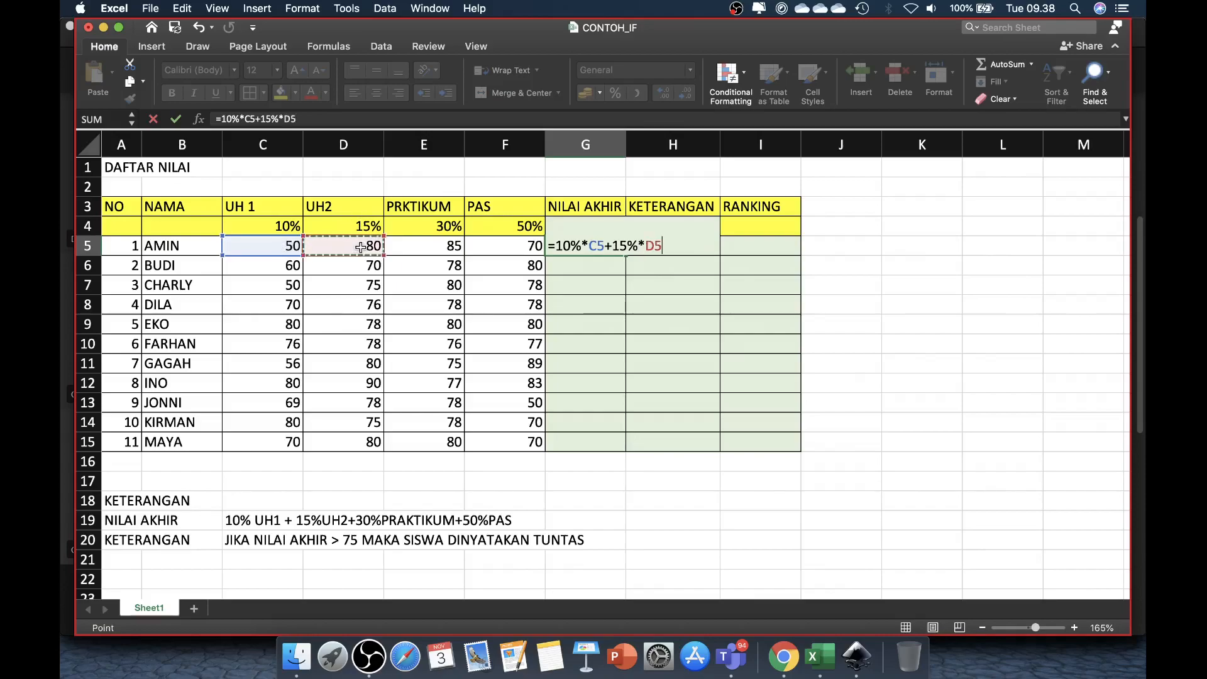
Step: Complete the G5 formula by adding +30%*E5+50%*F5 and enter it
type("+30%")
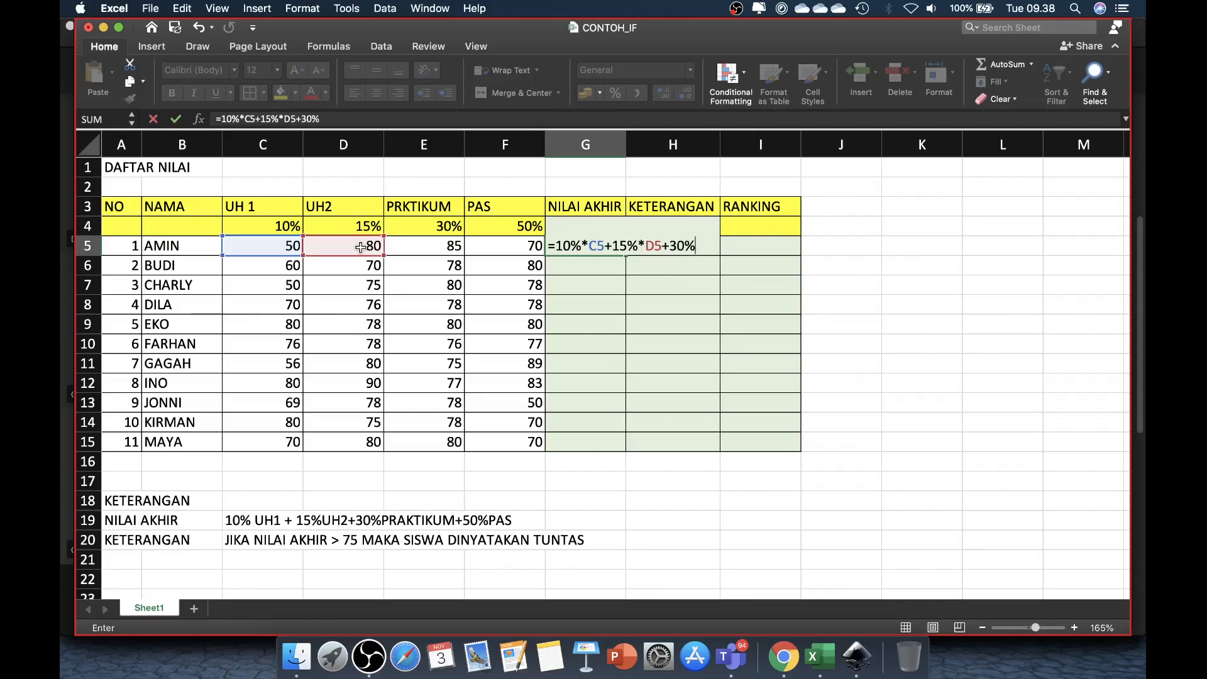
type("*")
left_click(418, 246)
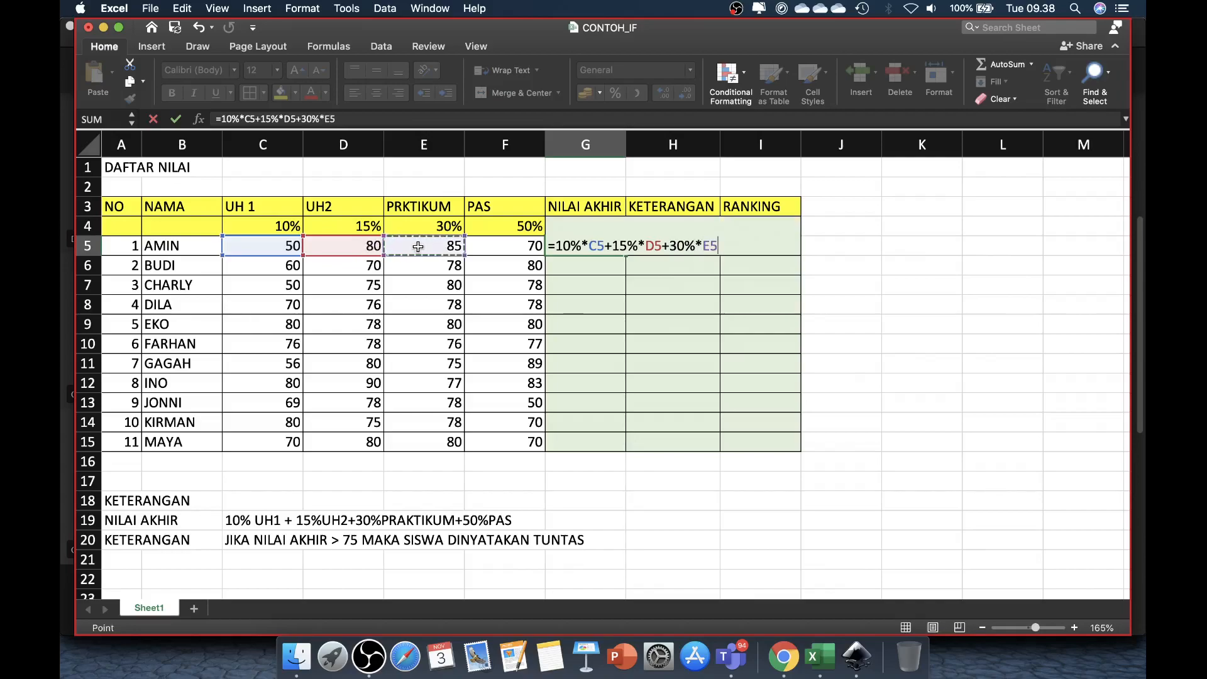
type("+50")
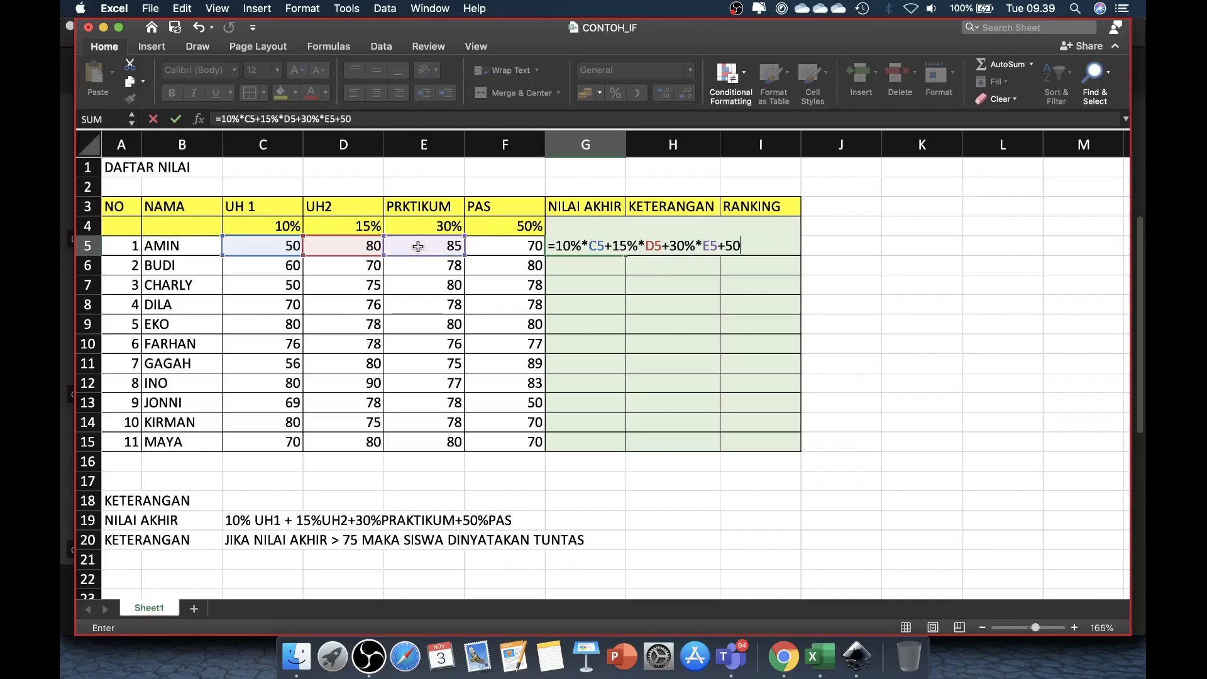
type("%*")
left_click(528, 247)
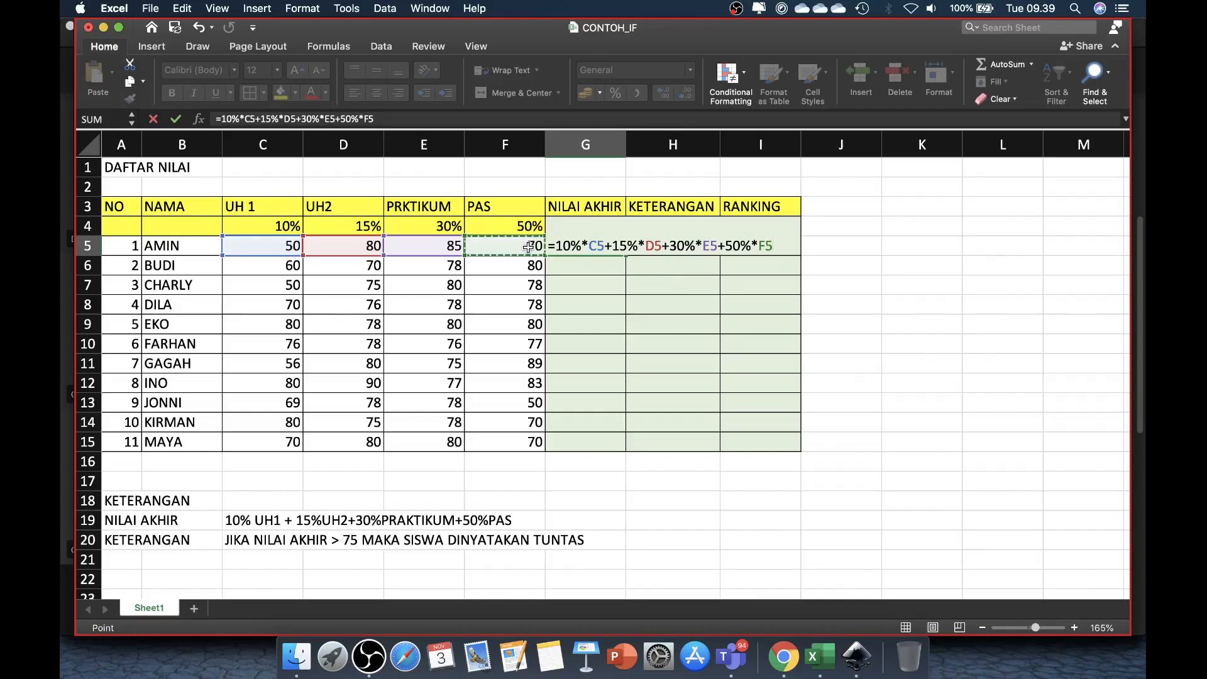
key("Return")
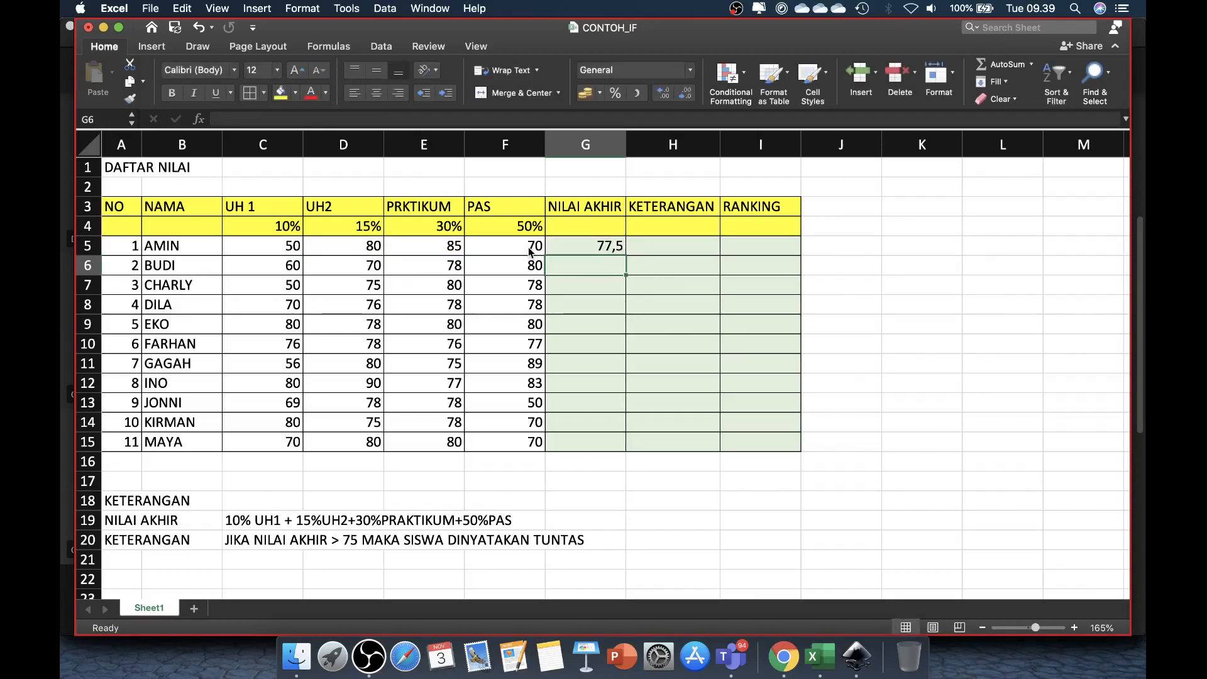
Step: Fill the weighted score formula from G5 down the NILAI AKHIR column to G15
left_click(615, 245)
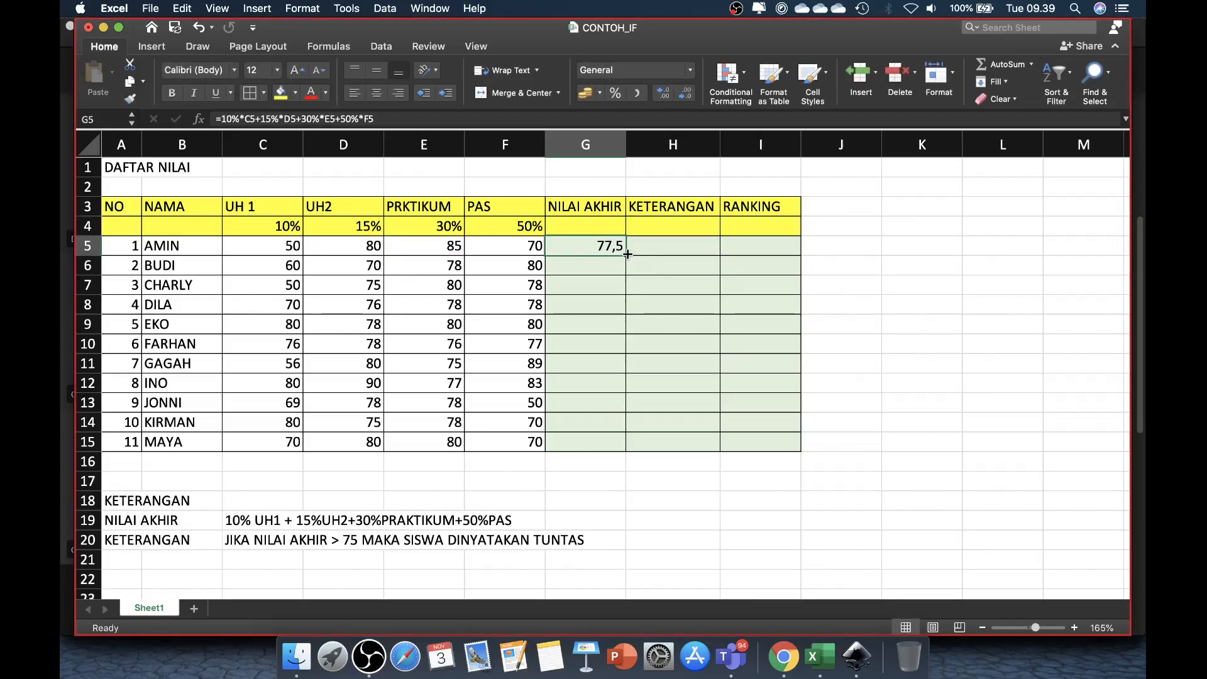
left_click_drag(625, 255, 620, 443)
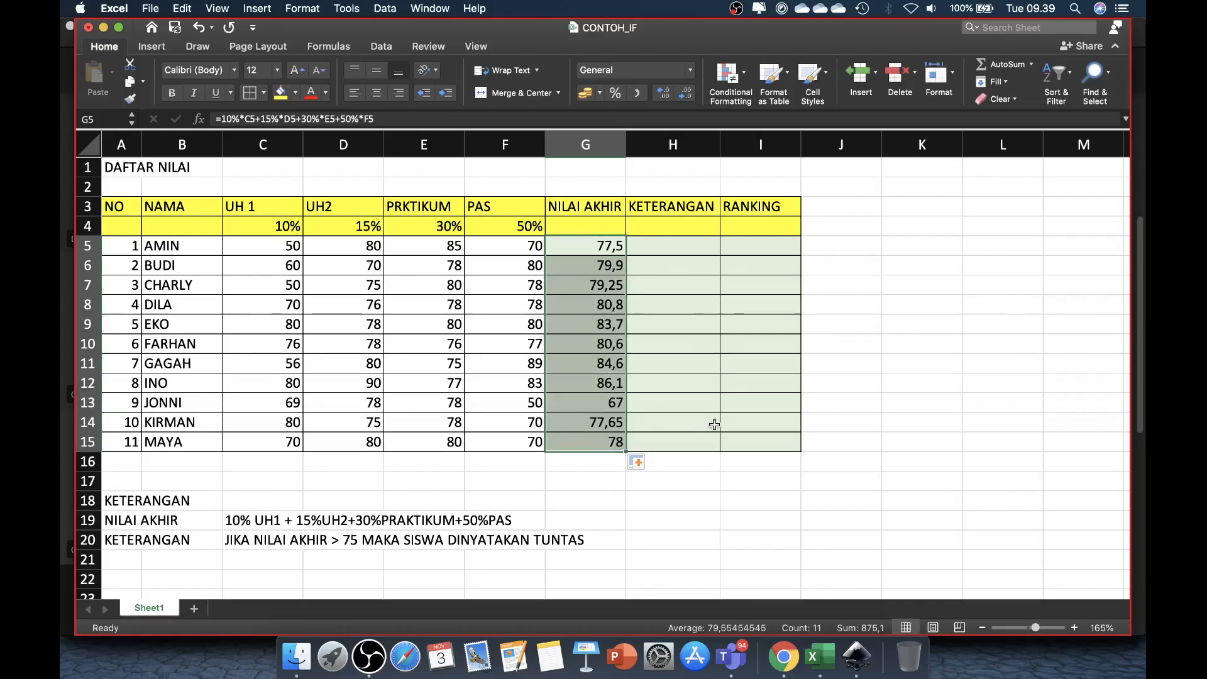
left_click(865, 387)
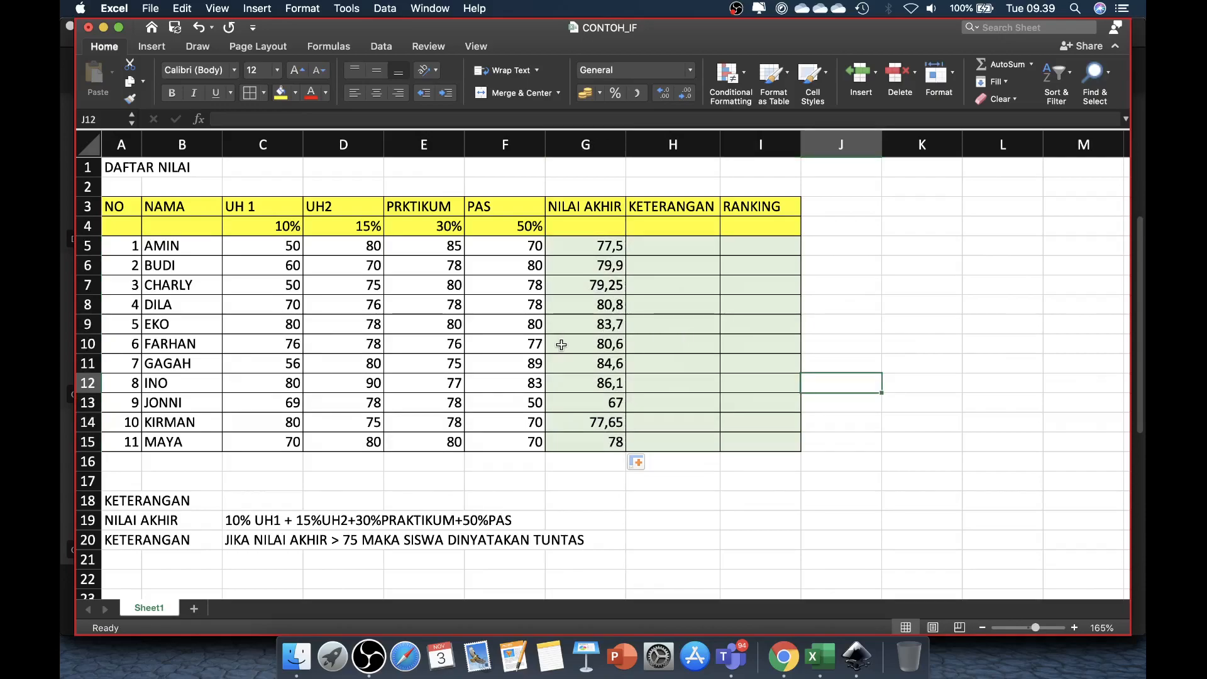
left_click(608, 406)
left_click(606, 246)
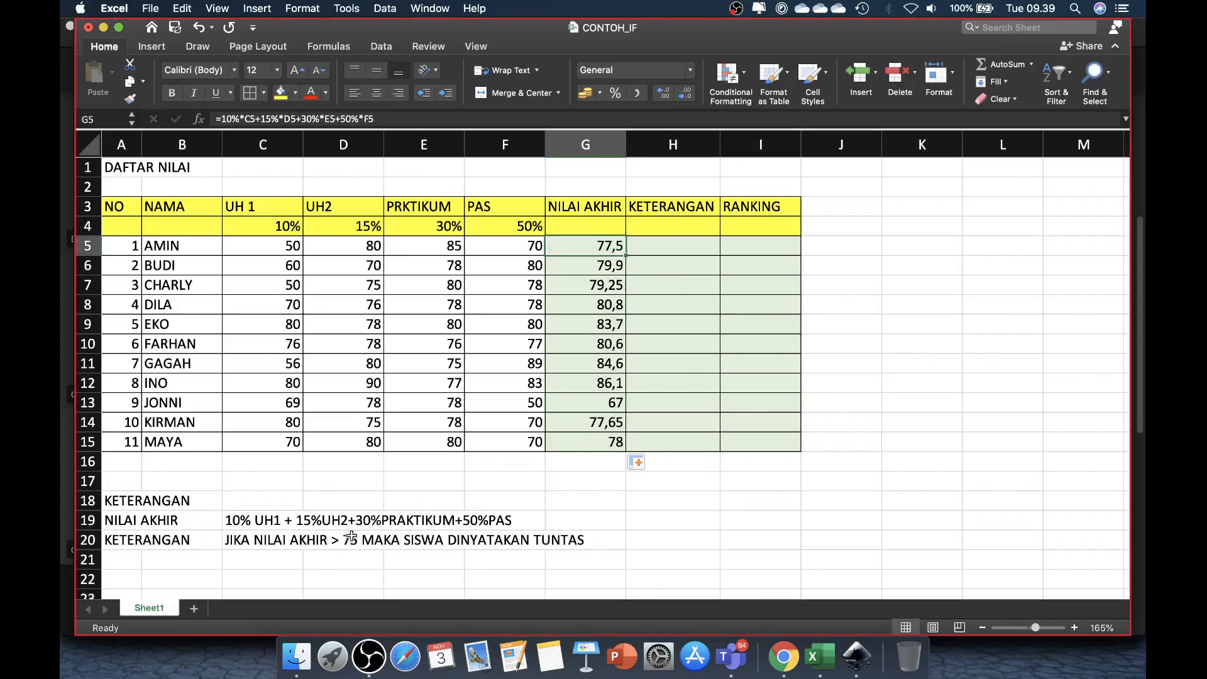
left_click(599, 400)
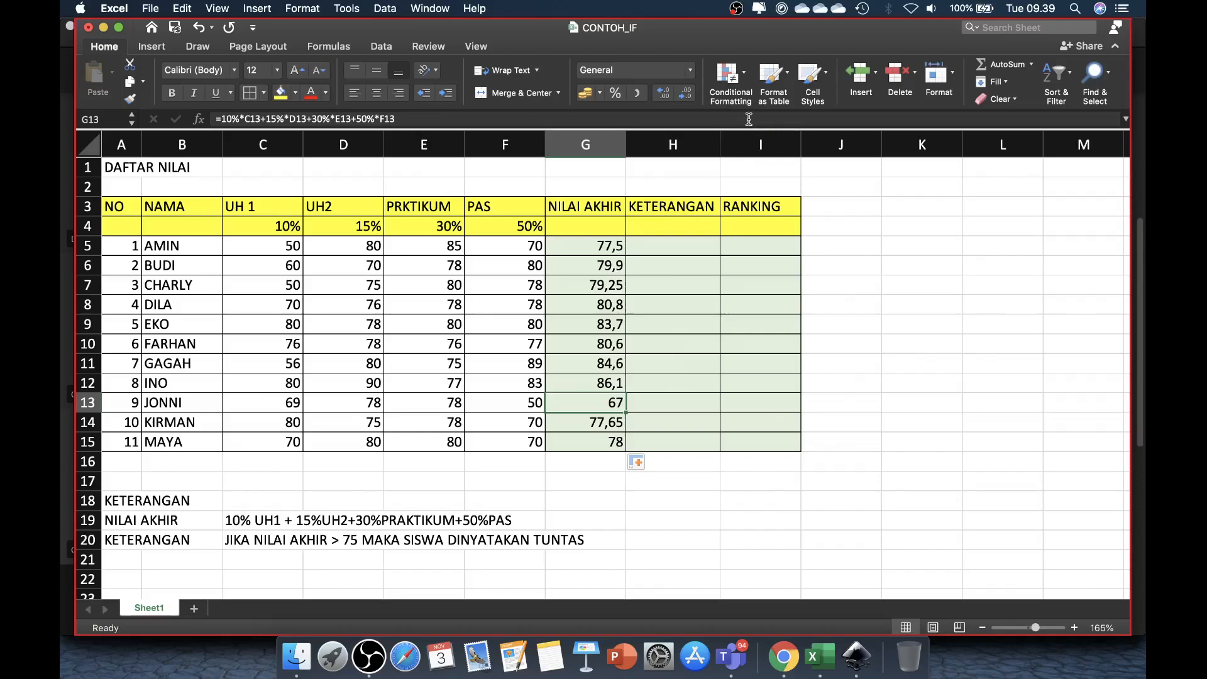
Step: Highlight NILAI AKHIR scores in G5:G15 that are less than 75 with a light red fill and dark red text using conditional formatting
left_click(589, 247)
left_click_drag(589, 257, 590, 437)
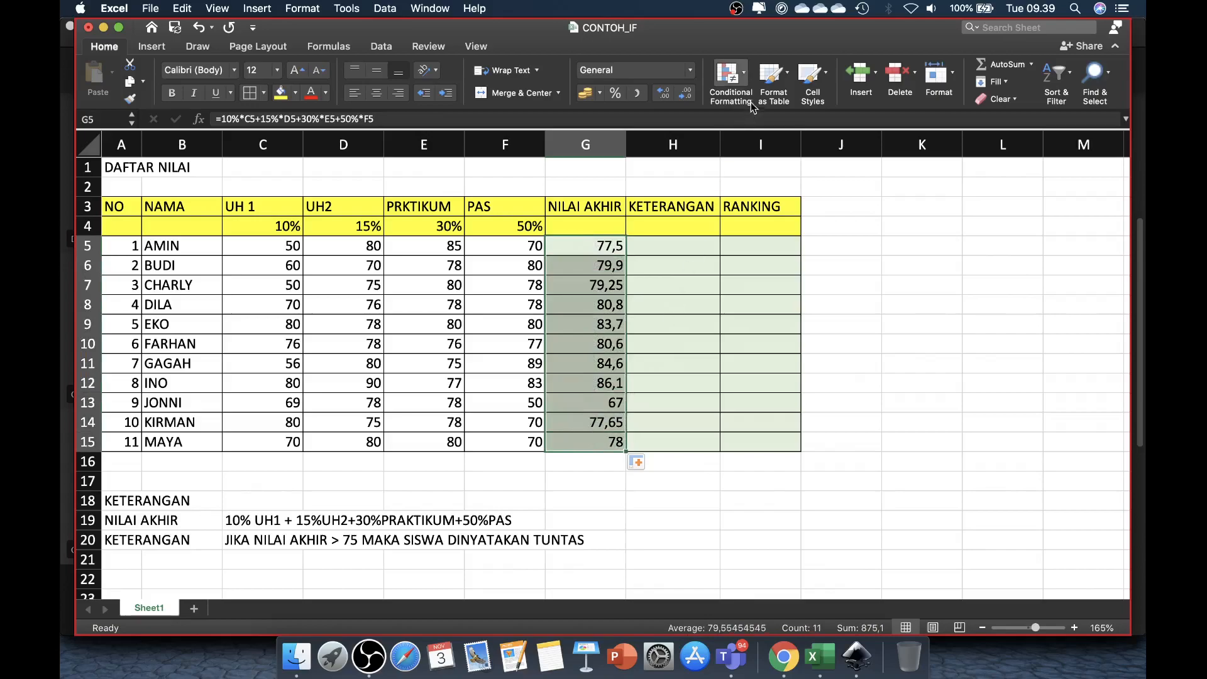
left_click(746, 75)
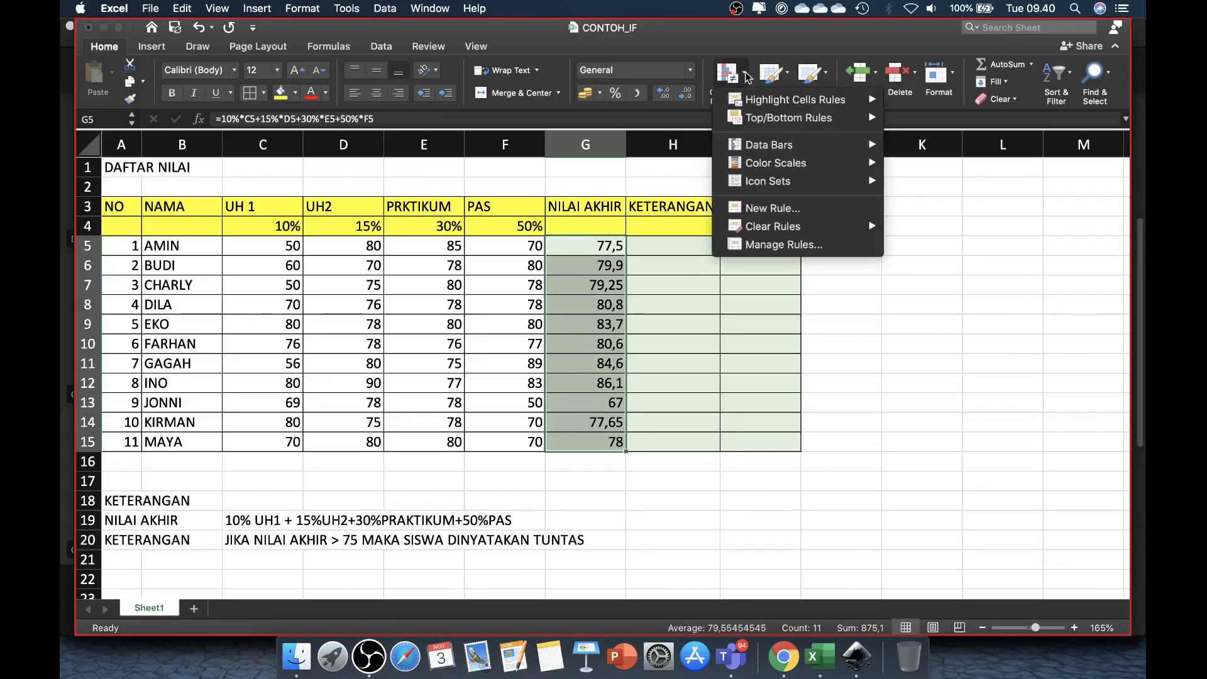
left_click(745, 76)
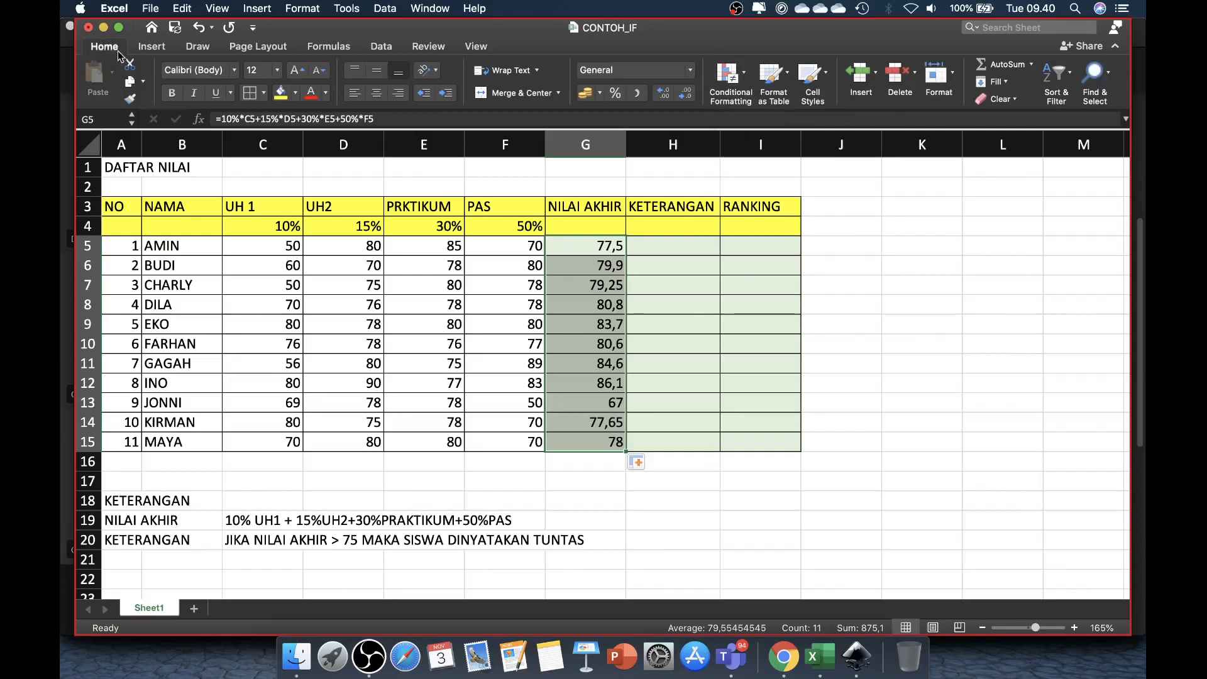
left_click(746, 75)
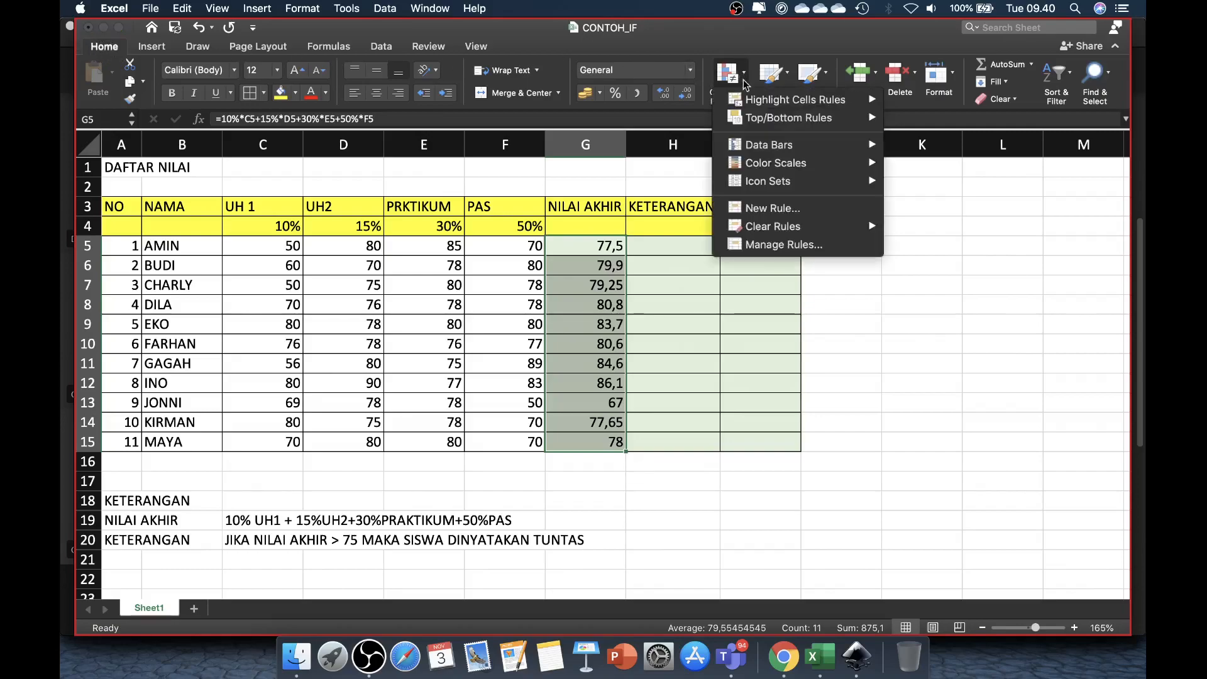
mouse_move(771, 107)
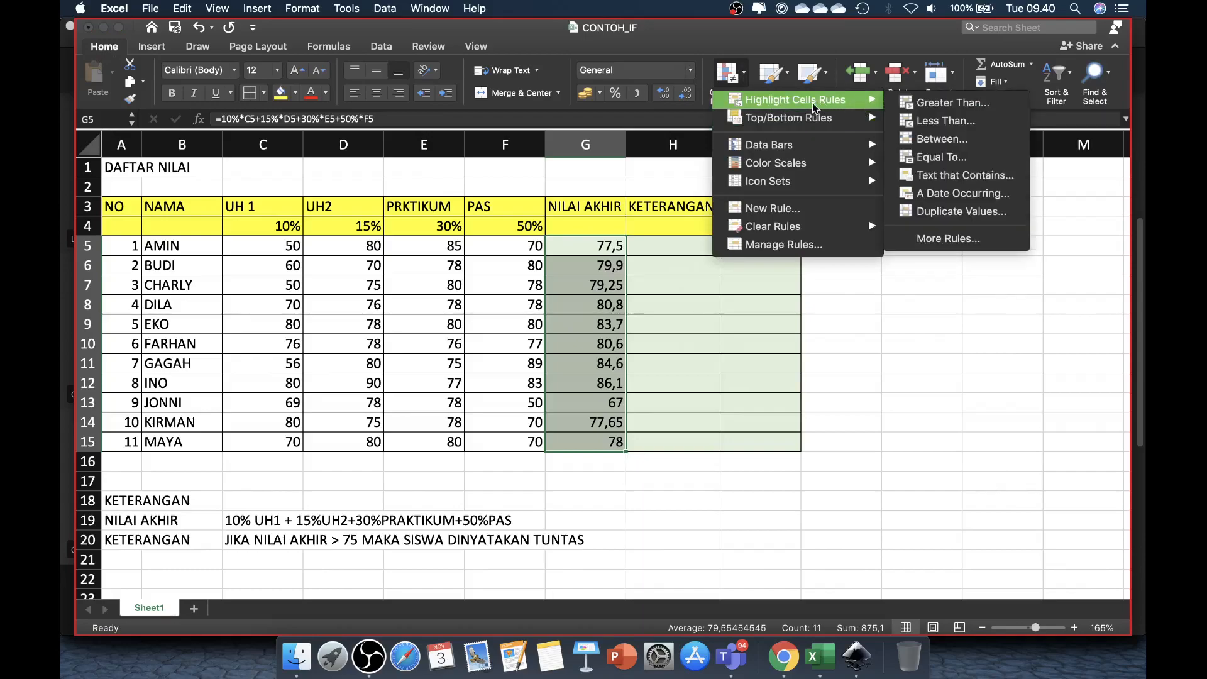
left_click(944, 121)
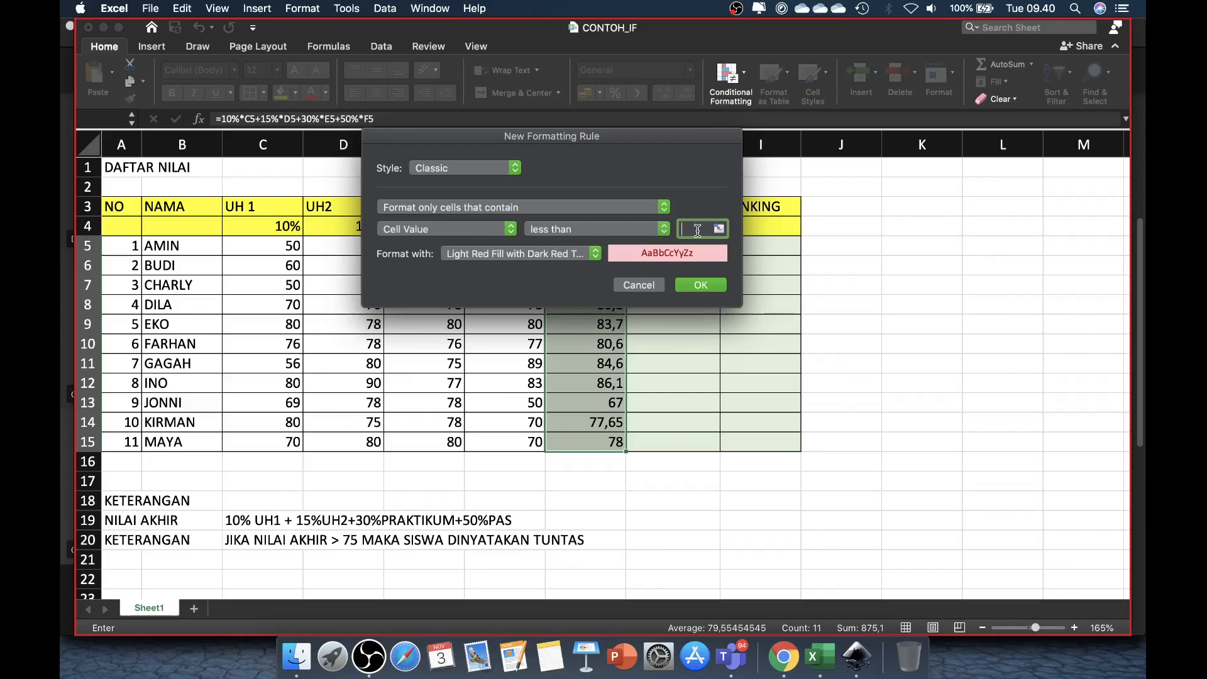
type("75")
left_click(710, 286)
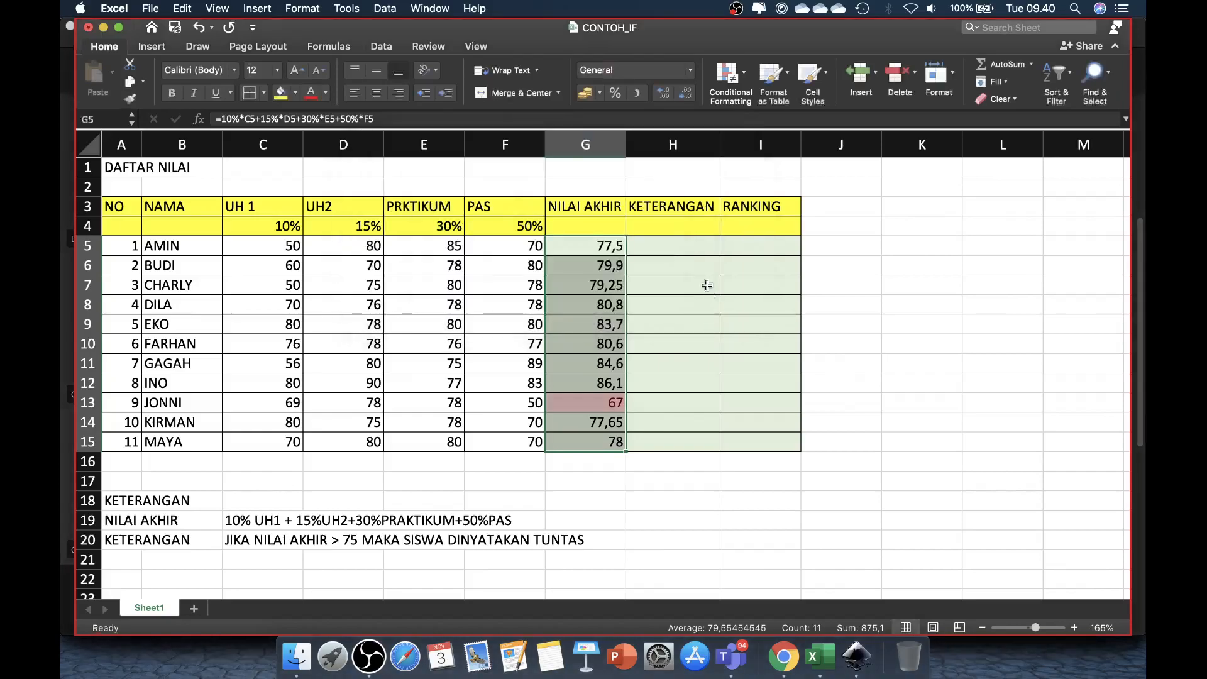
left_click(604, 433)
left_click(936, 349)
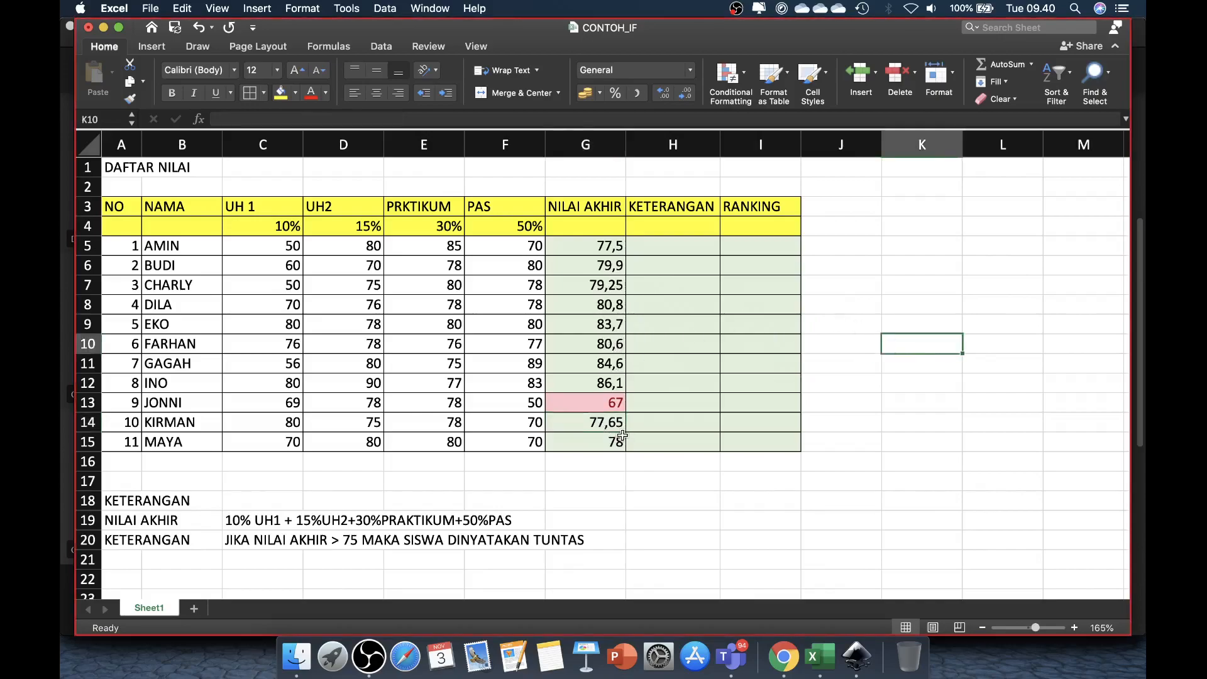
Step: Begin an IF formula in H5 under KETERANGAN with the logical test G5>75
left_click(604, 251)
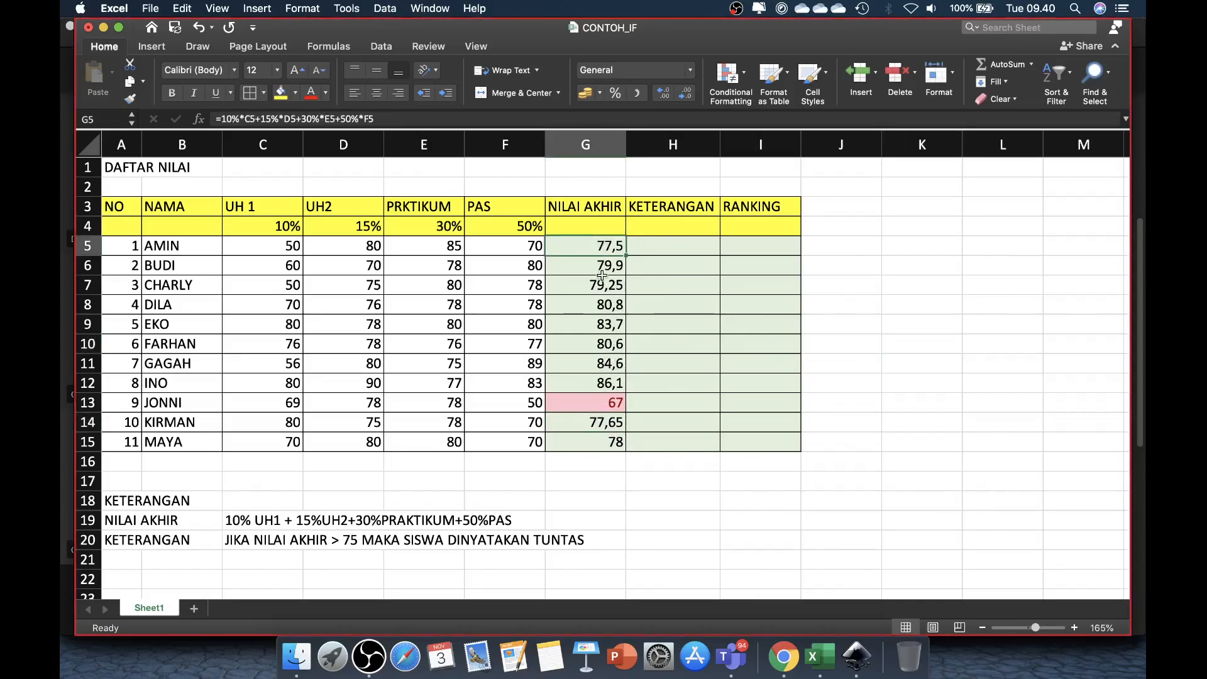
left_click(605, 440)
left_click(612, 252)
left_click(676, 244)
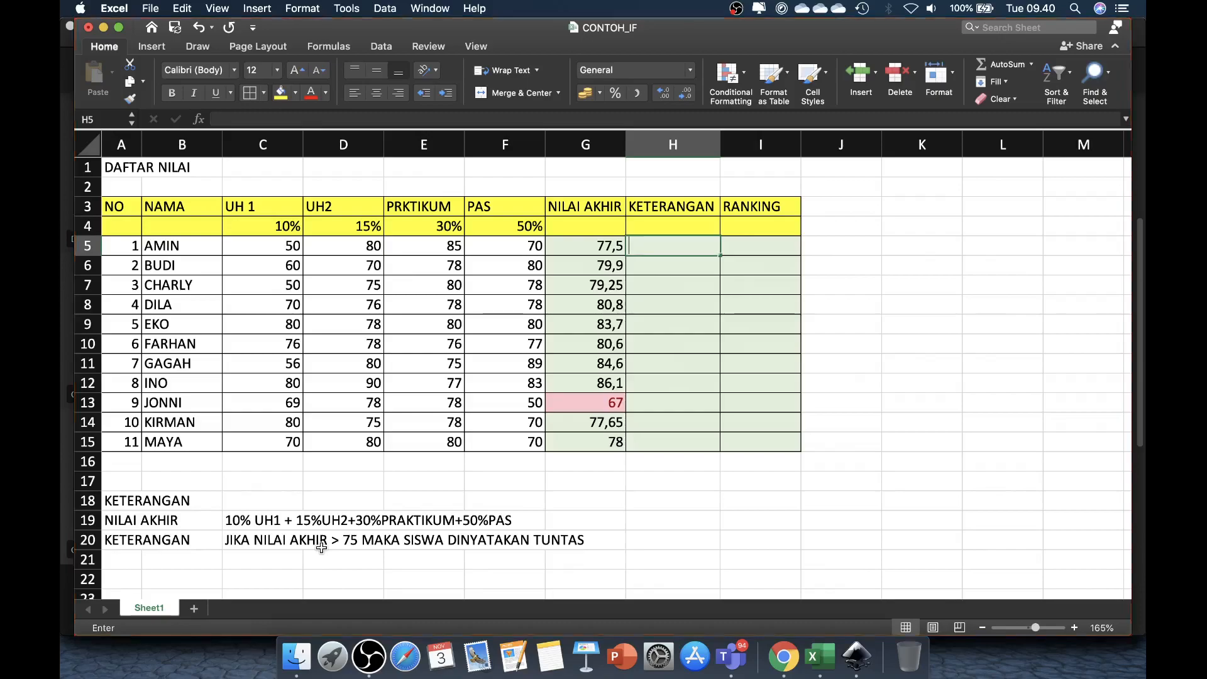
type("=")
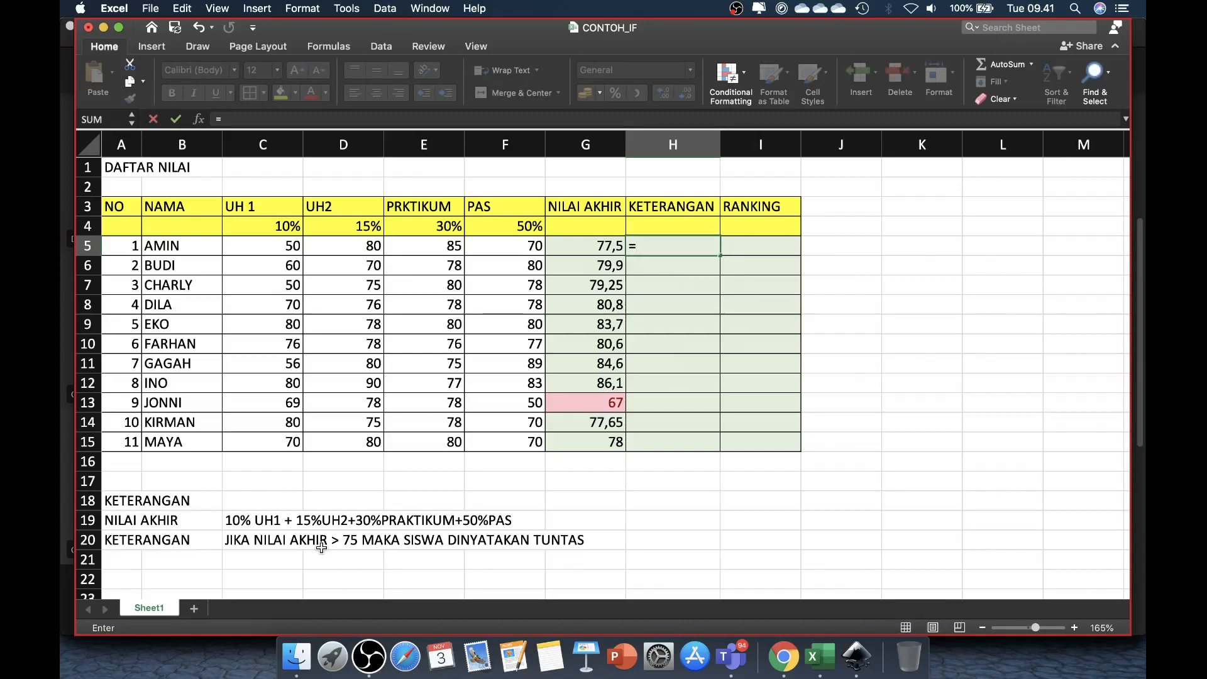
type("IF")
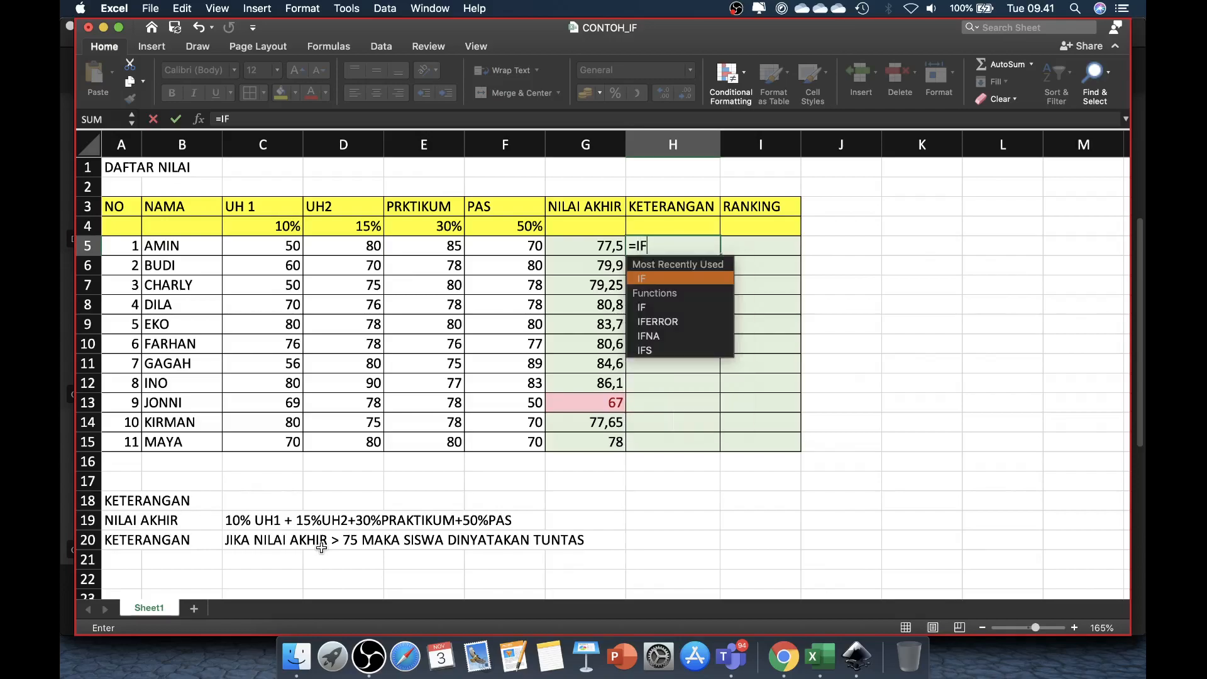
type("(")
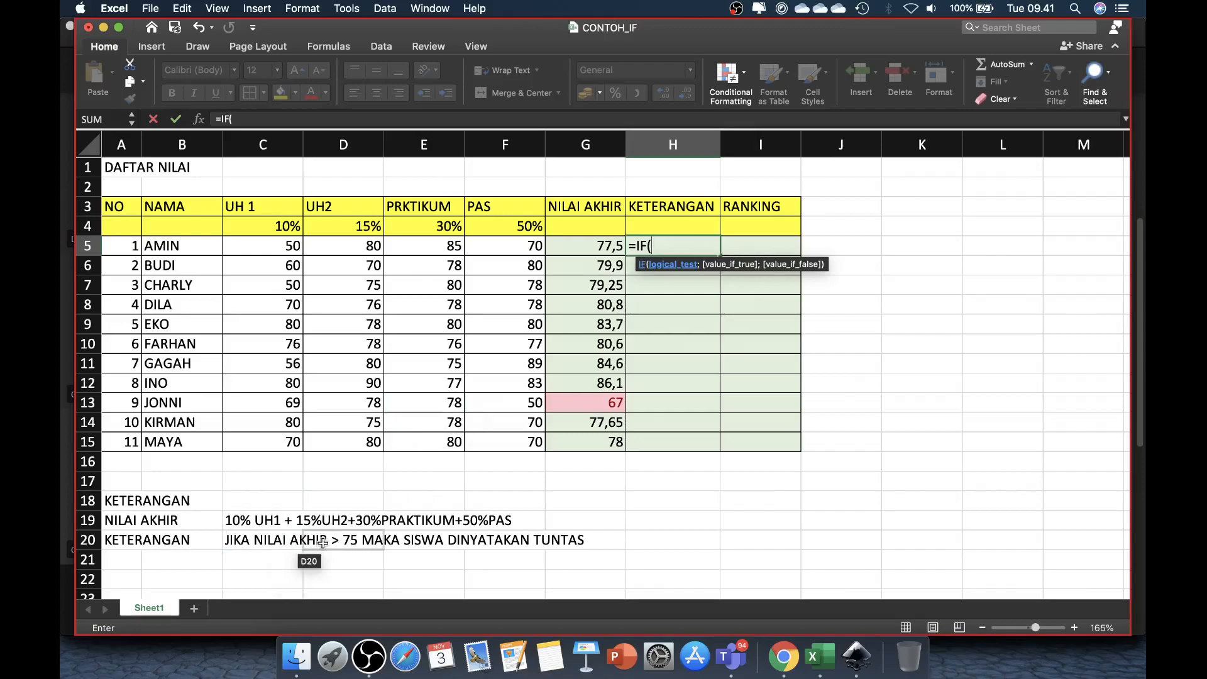
left_click(601, 247)
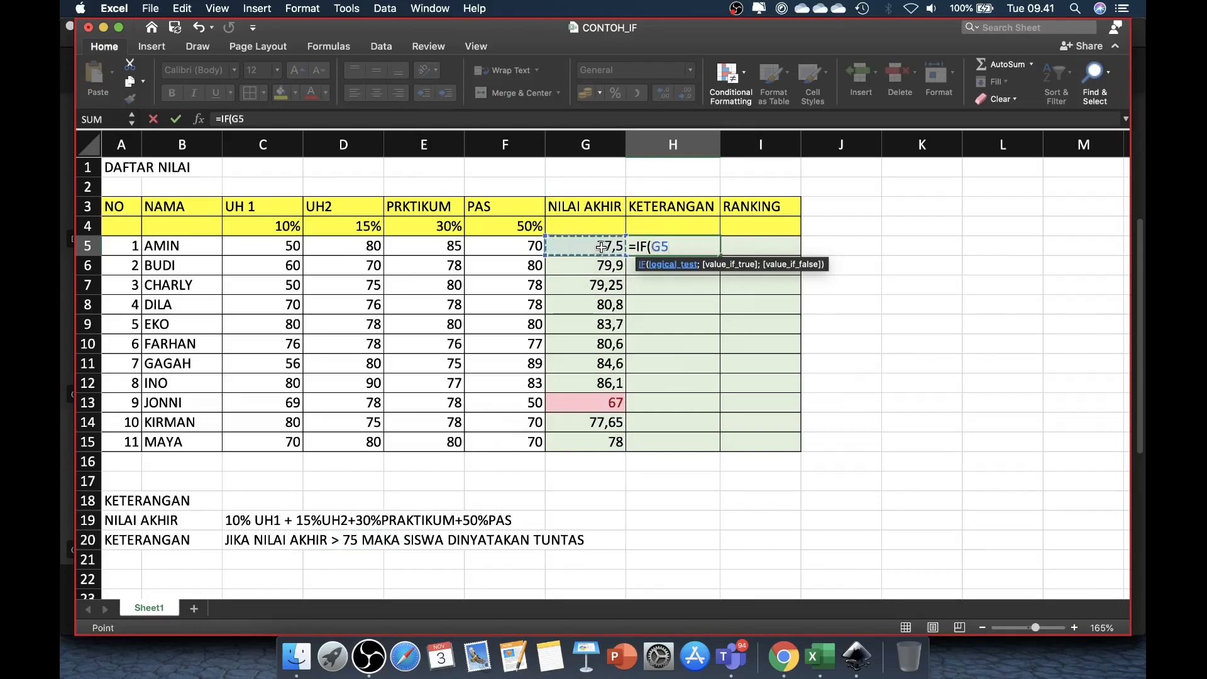
type(">75")
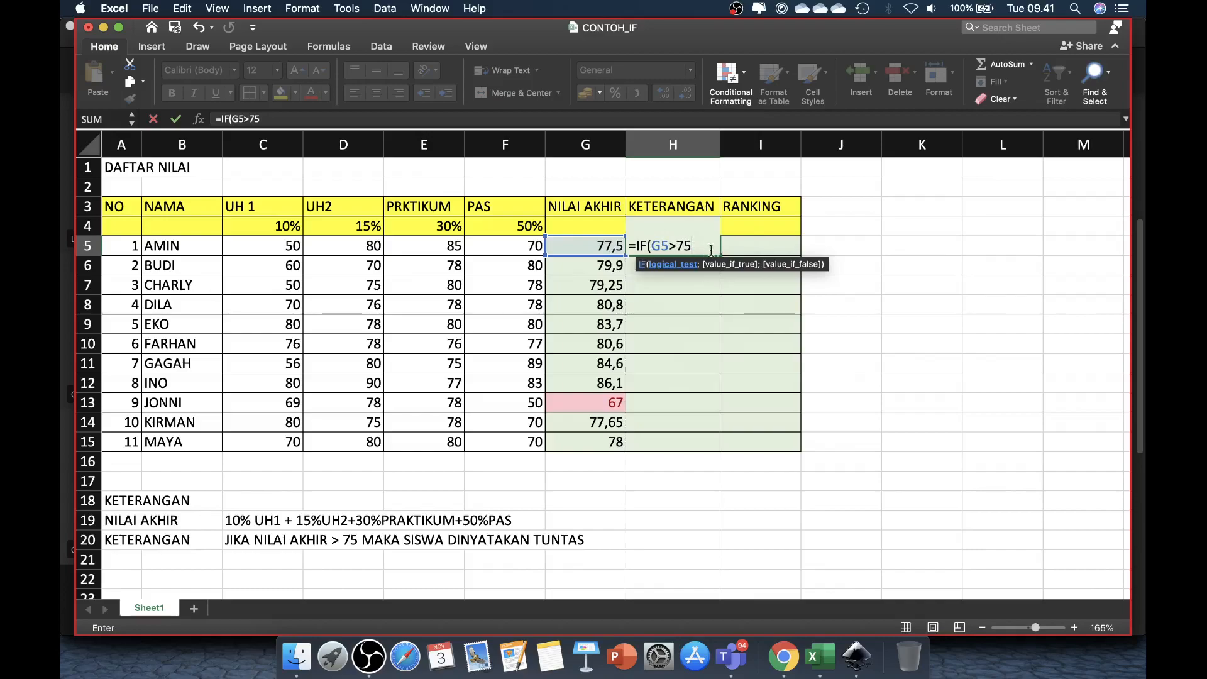
Step: Complete the H5 IF formula with "TUNTAS" as the true value and "REMIDI" as the false value, and enter it
type(";")
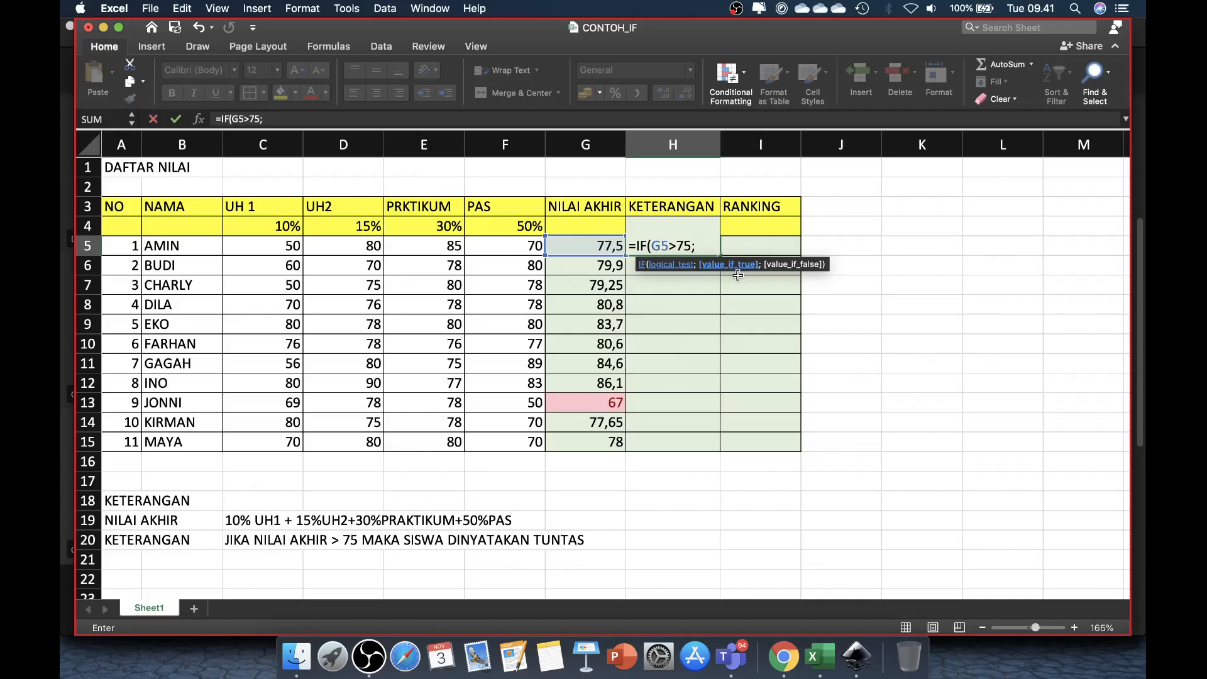
type("\"TUNTAS")
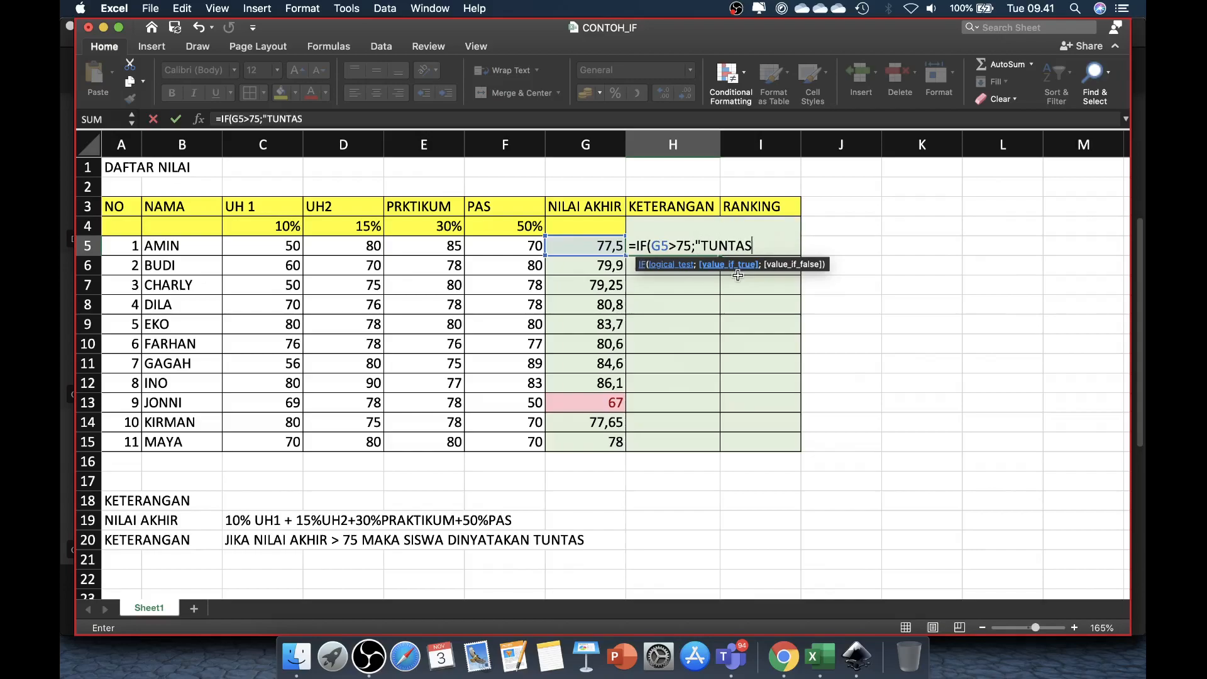
type("\"")
type(";\"")
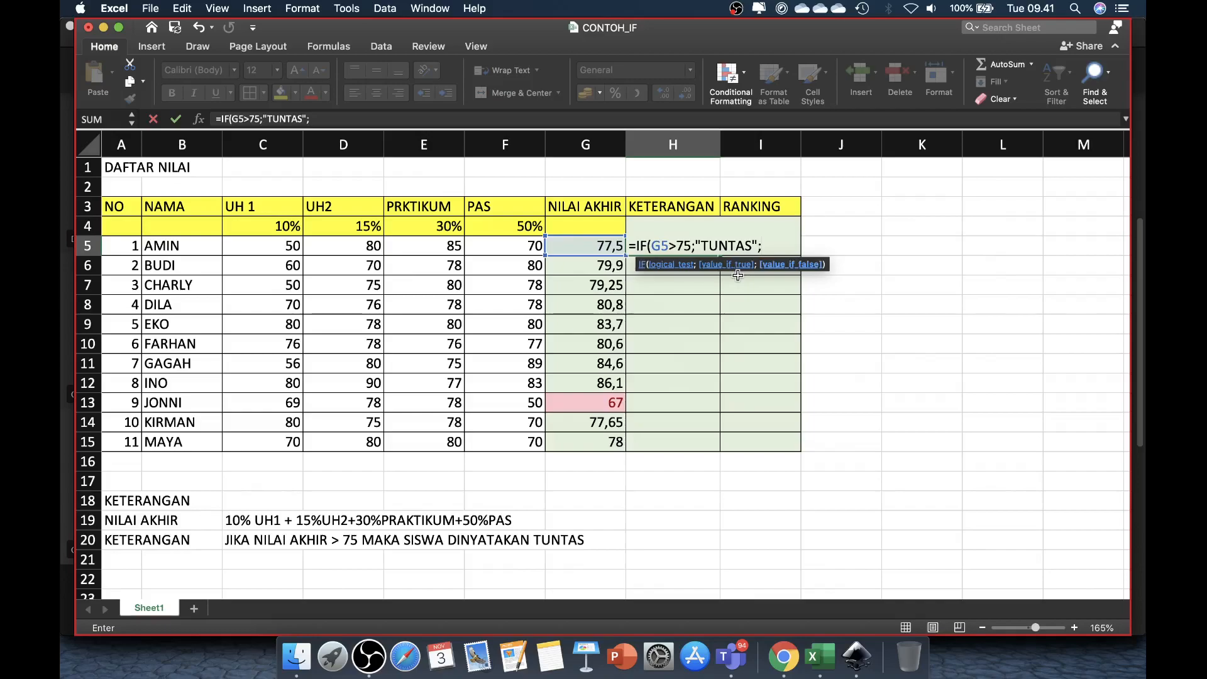
type("REMI")
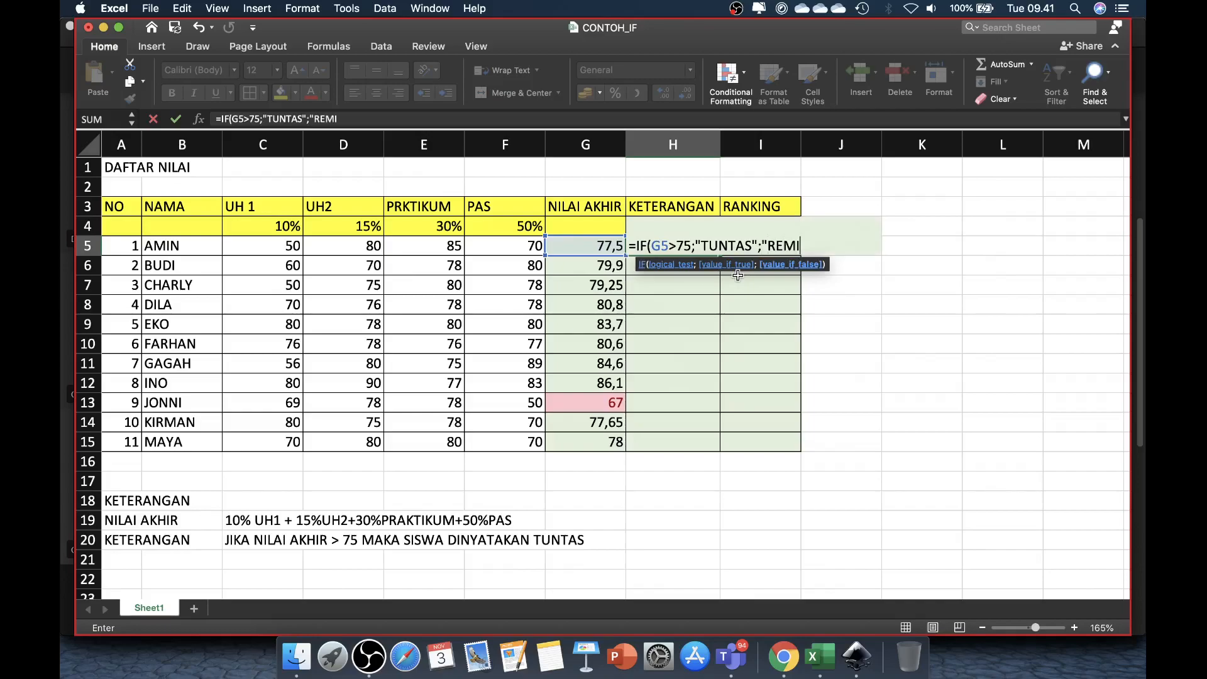
type("DI\")")
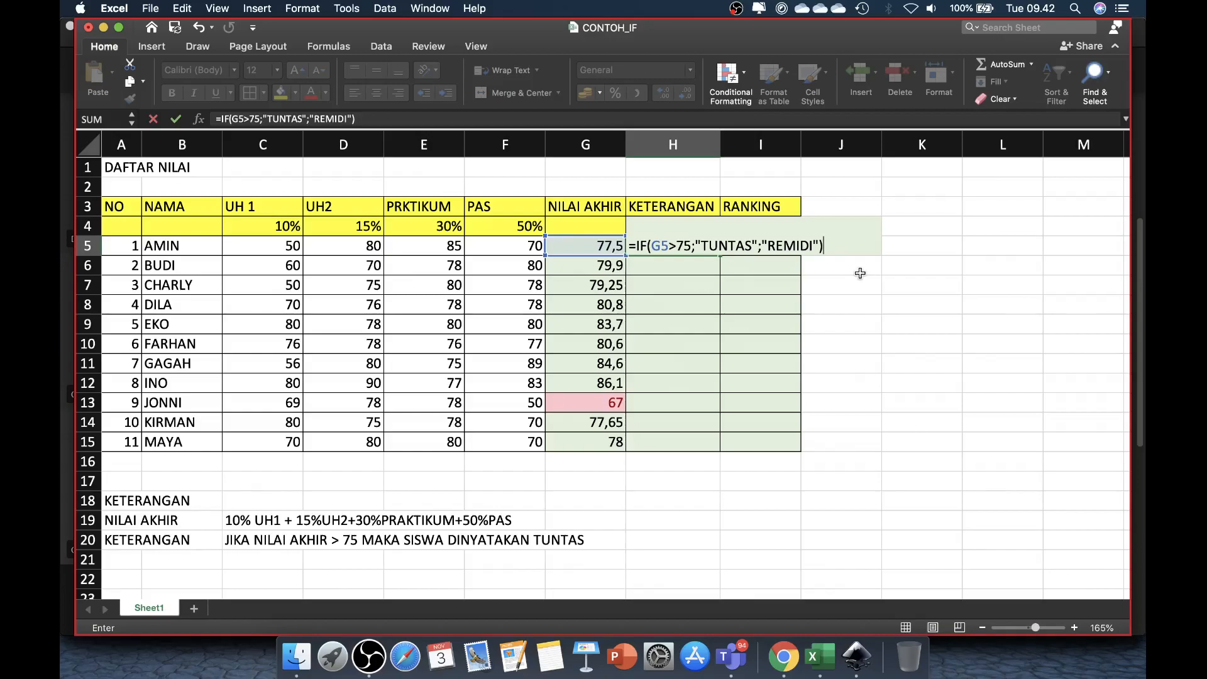
key("Return")
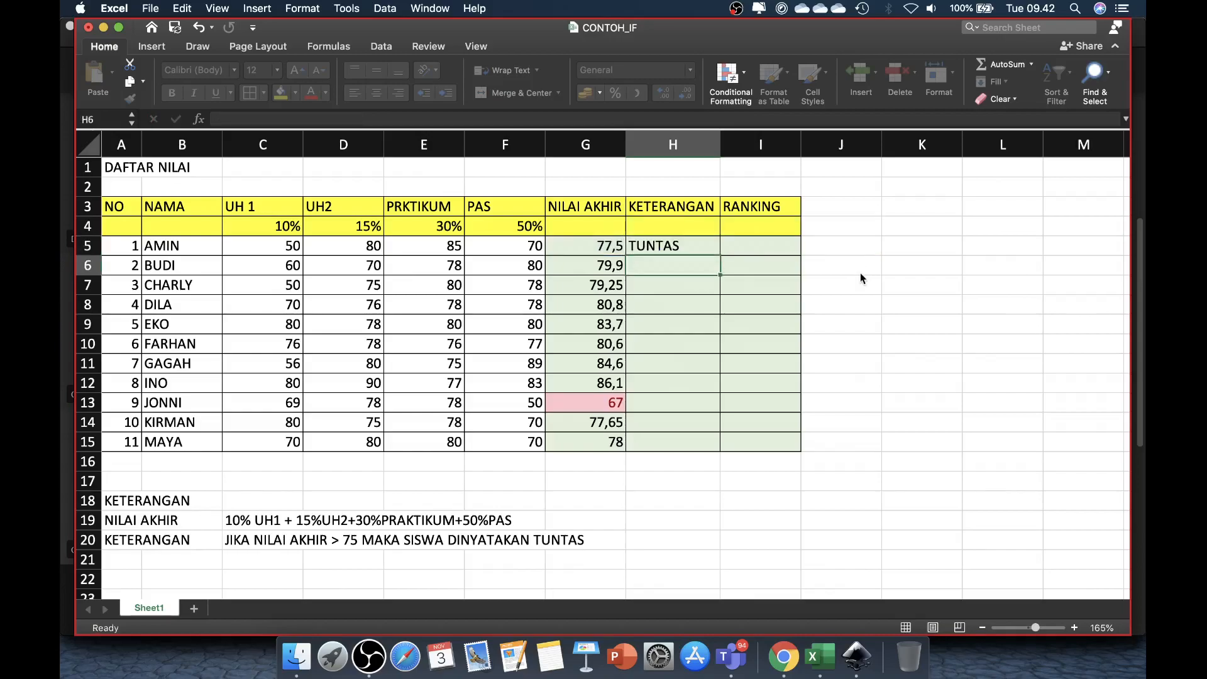
Step: Fill the IF formula from H5 down the KETERANGAN column to H15 and check row 13's result against its final score
left_click(713, 251)
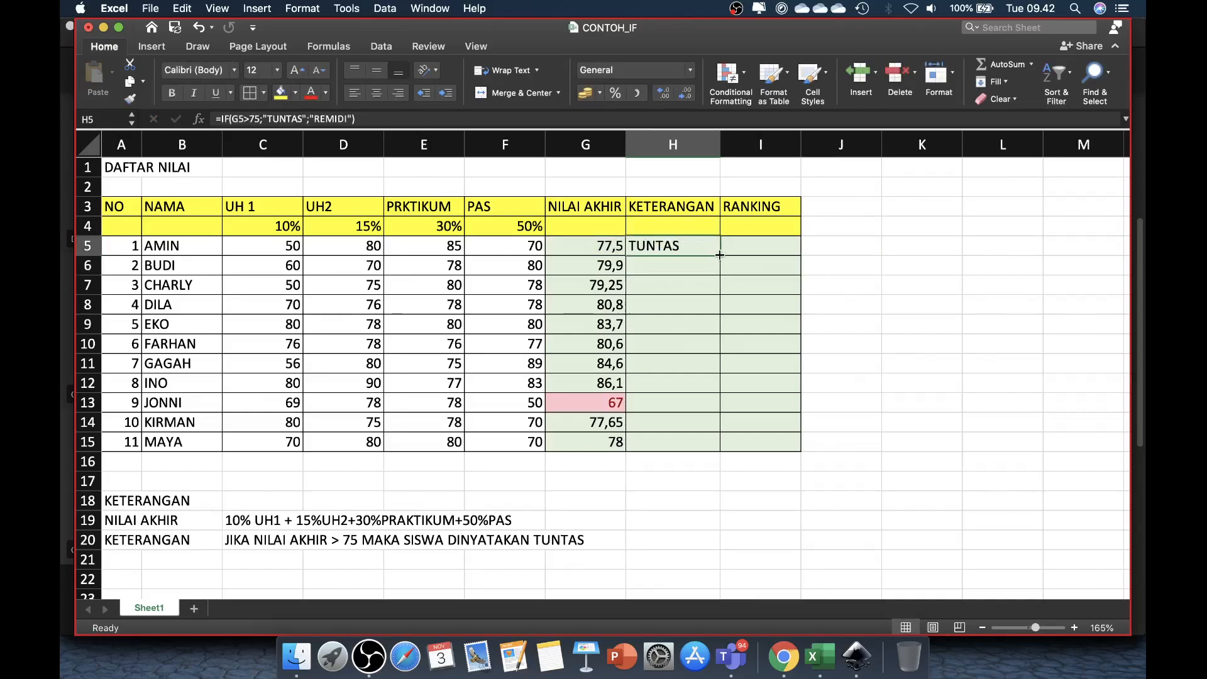
left_click_drag(720, 254, 701, 445)
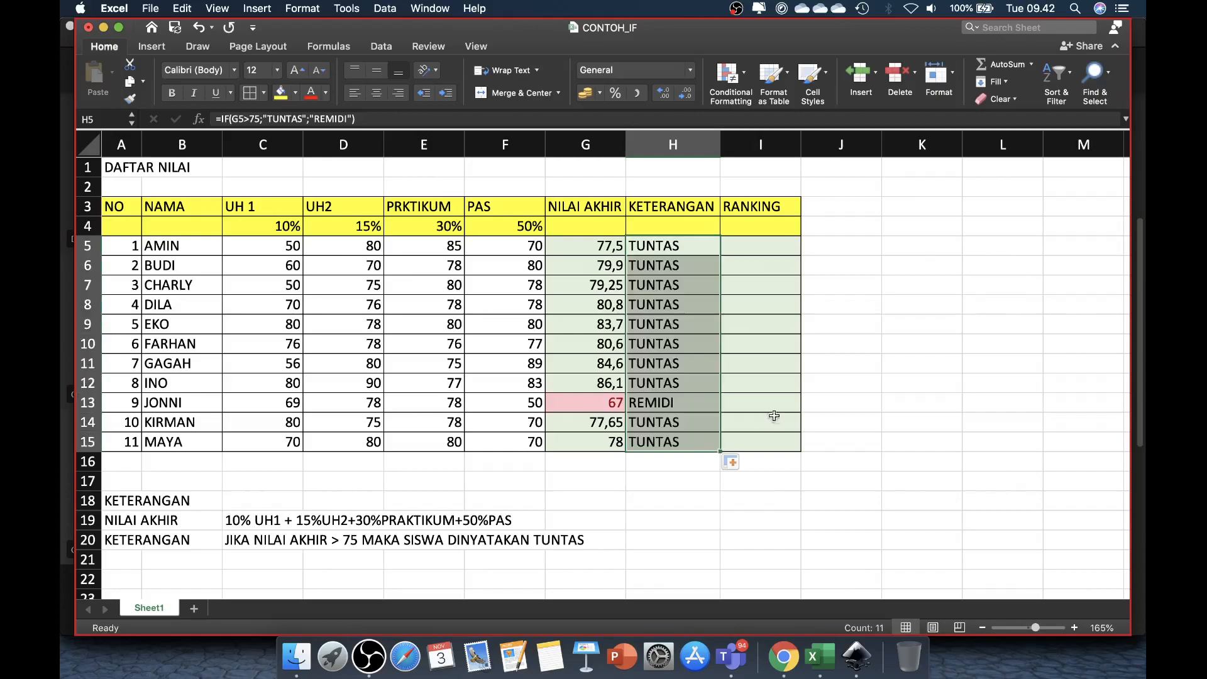
left_click(673, 403)
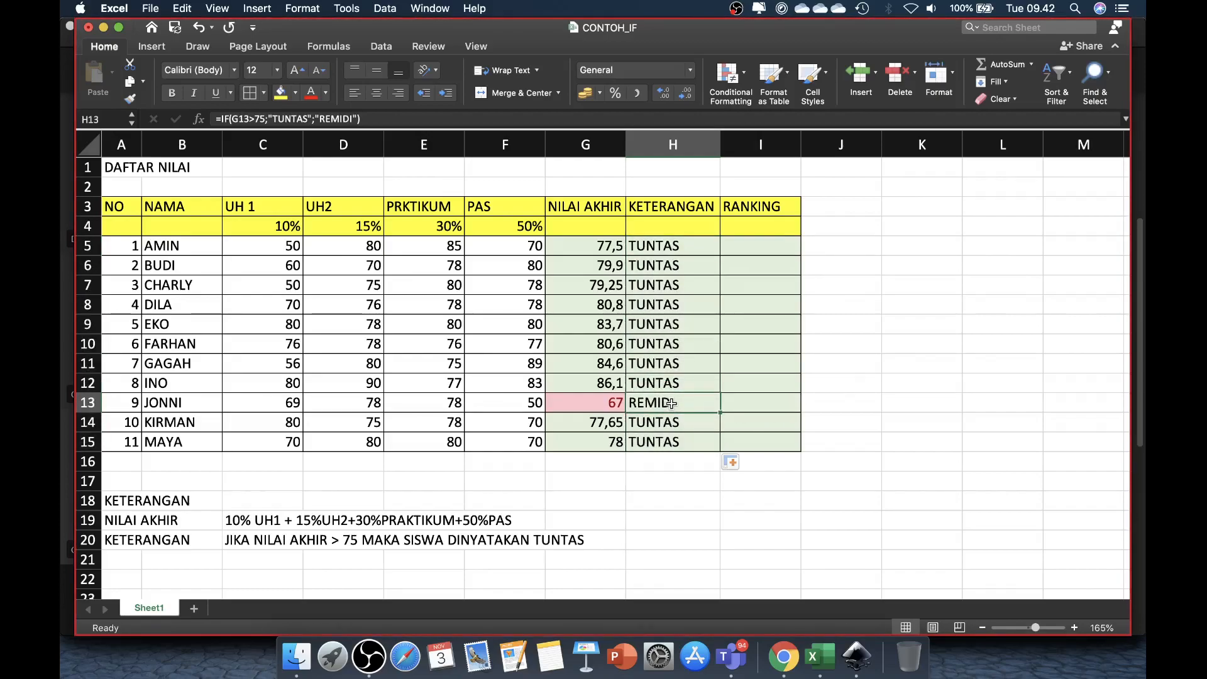
left_click(607, 403)
left_click(654, 402)
left_click(603, 402)
left_click(651, 403)
Step: Enter the formula =RANK(G5;G5:G15) in I5 under RANKING
left_click(752, 248)
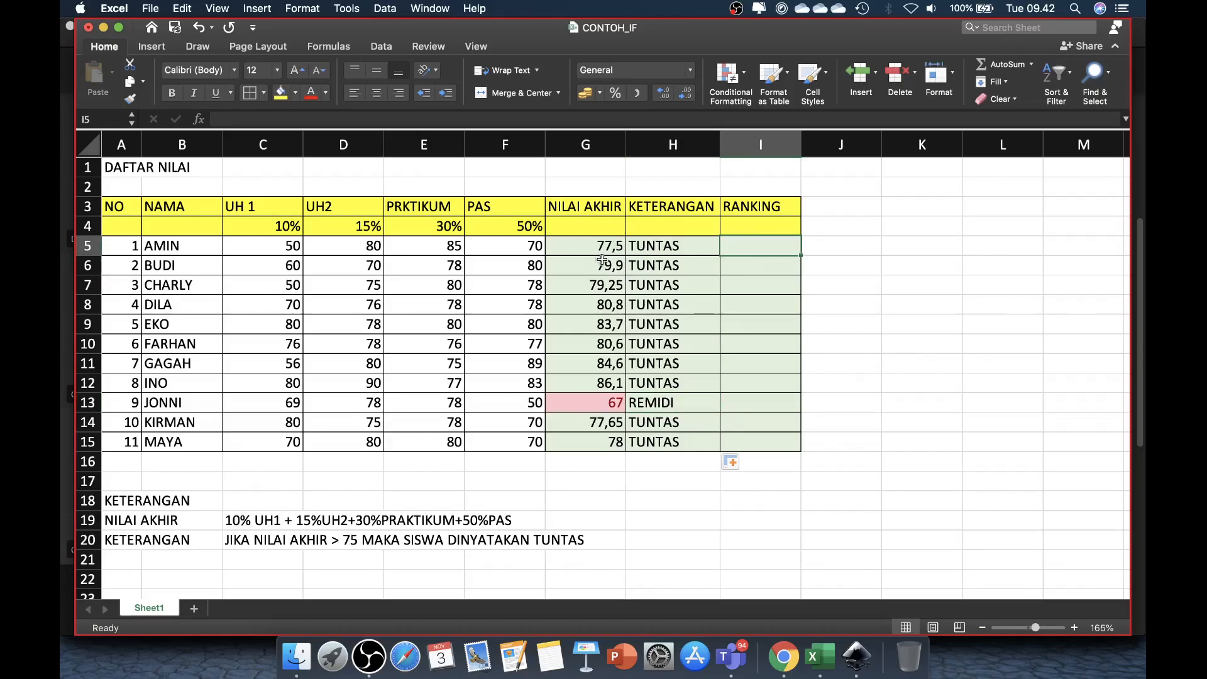
type("=")
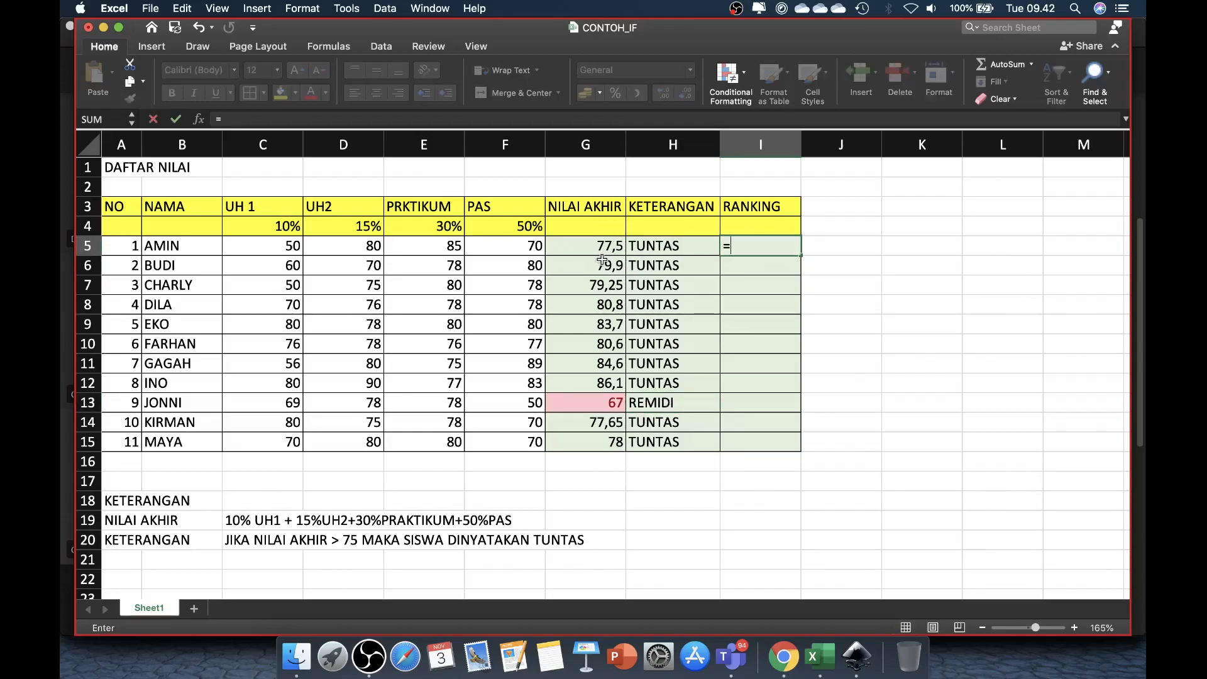
type("RANK")
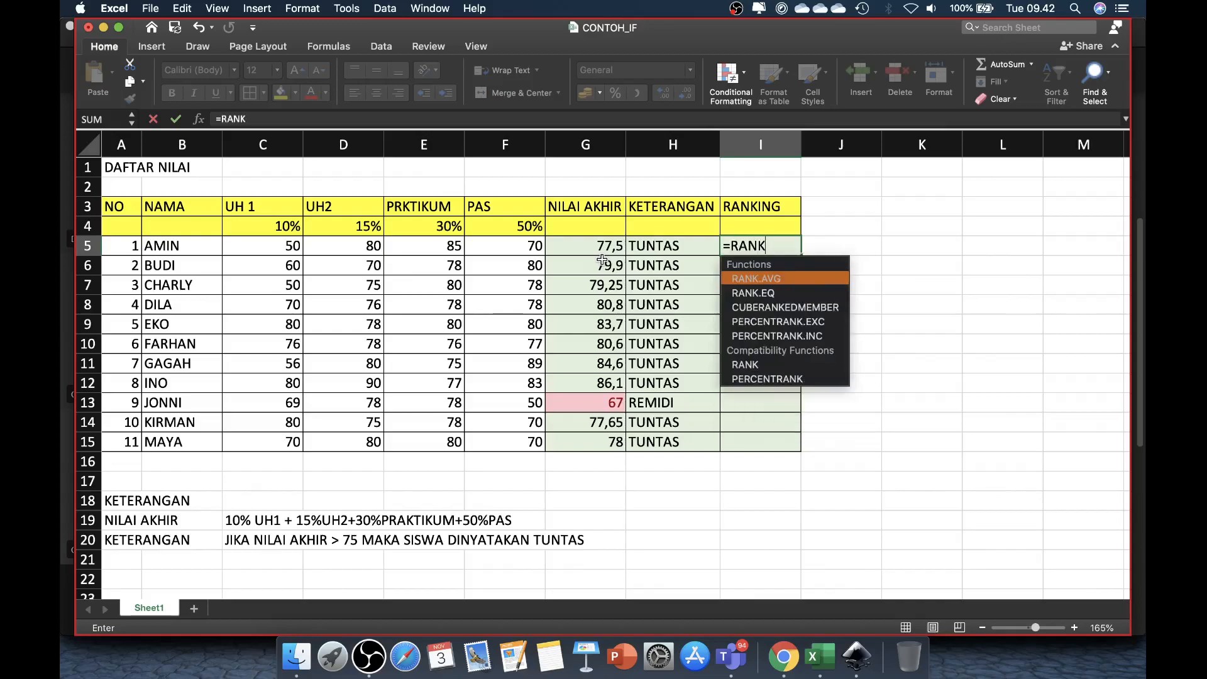
type("(")
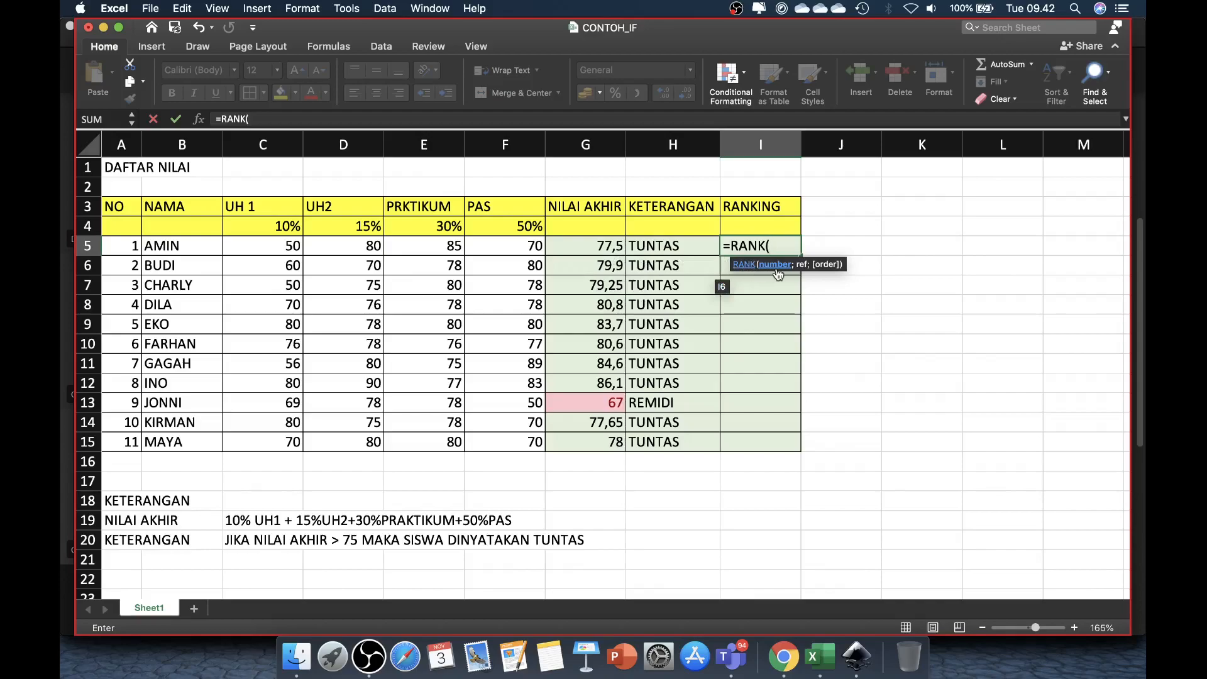
left_click(600, 248)
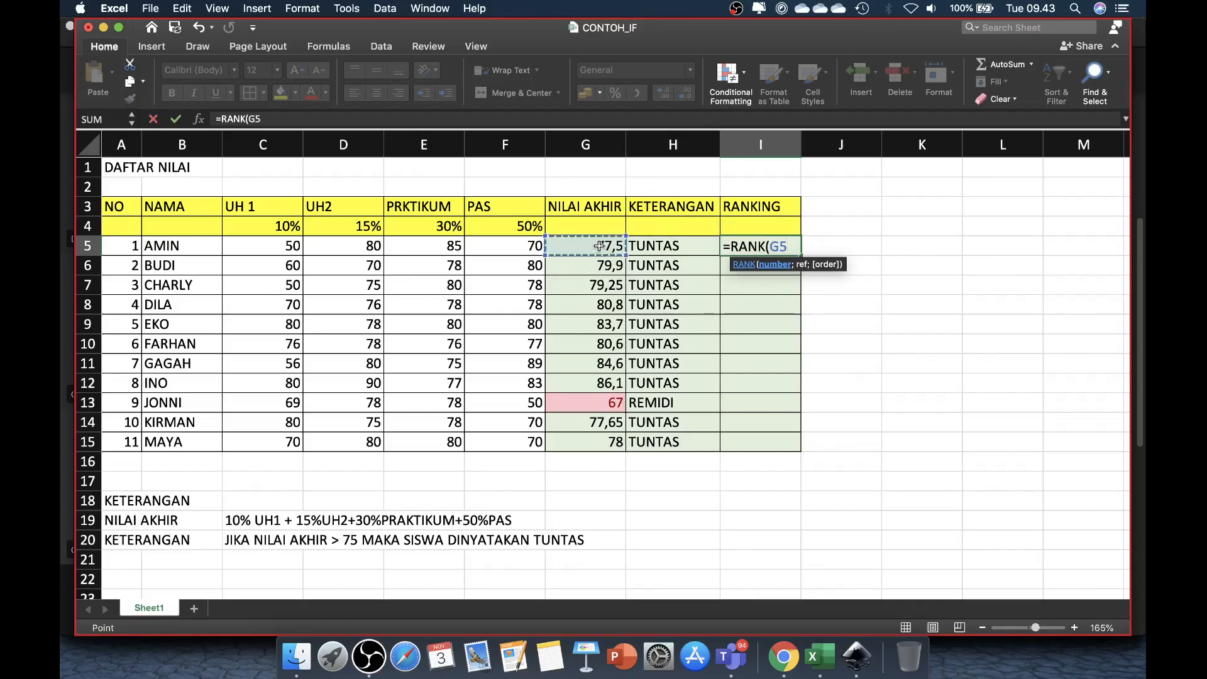
type(";")
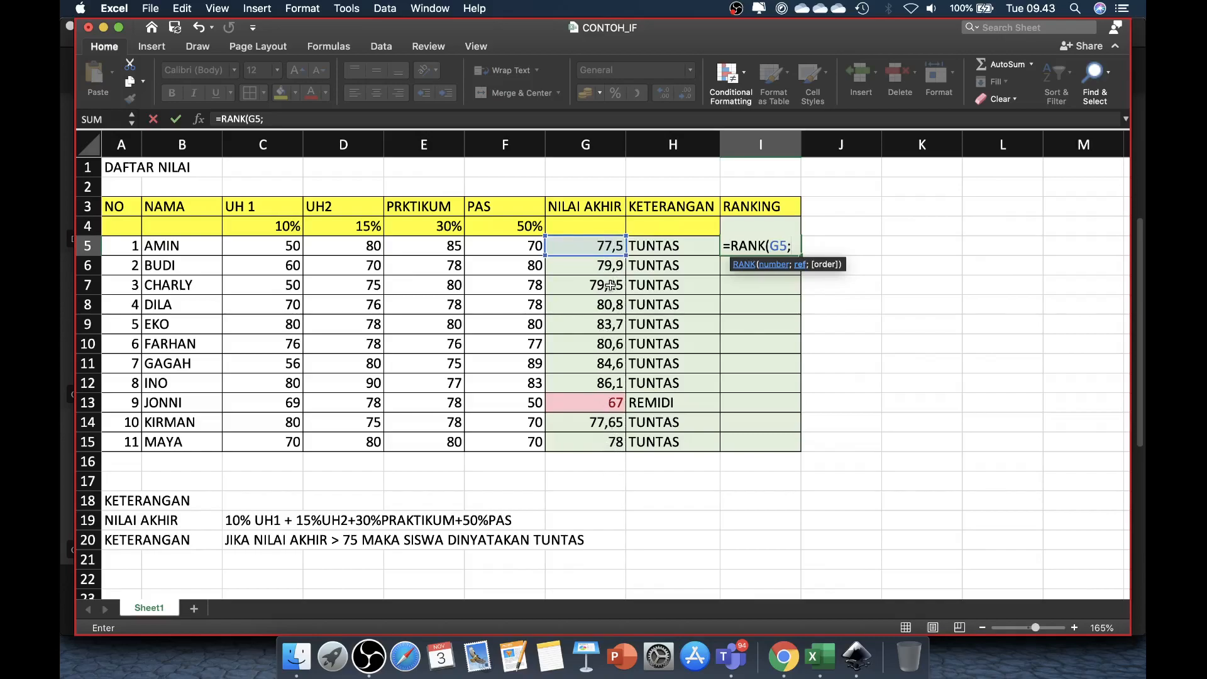
left_click_drag(599, 247, 603, 440)
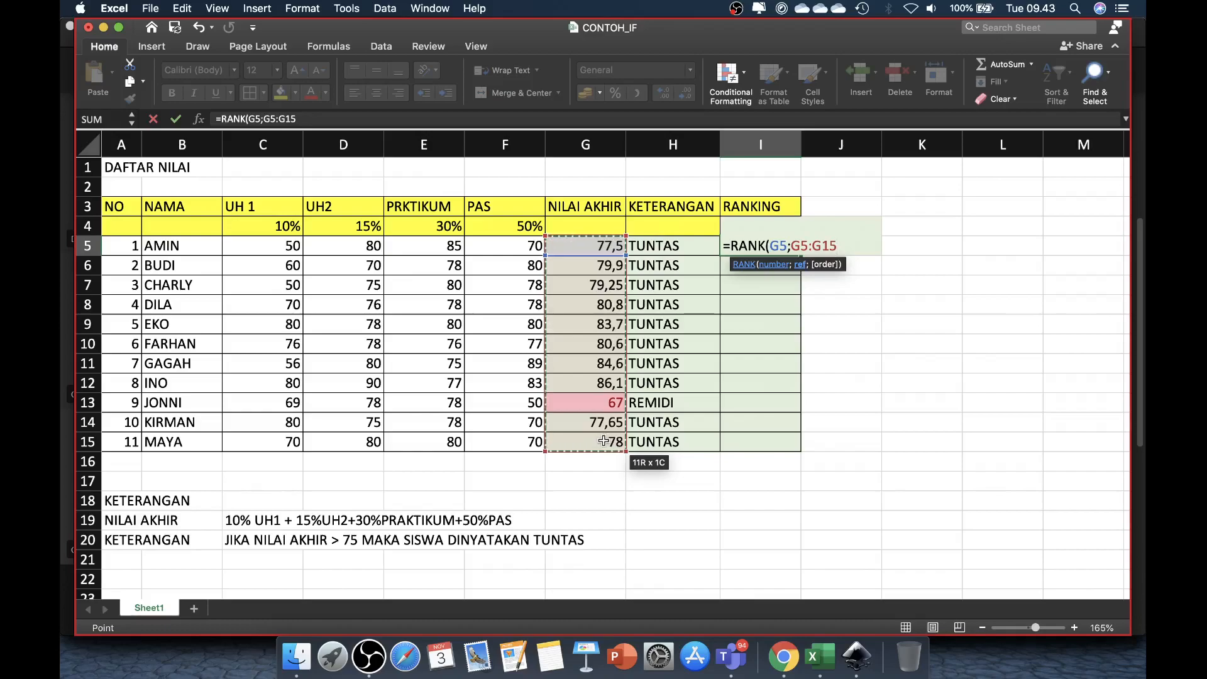
key("Return")
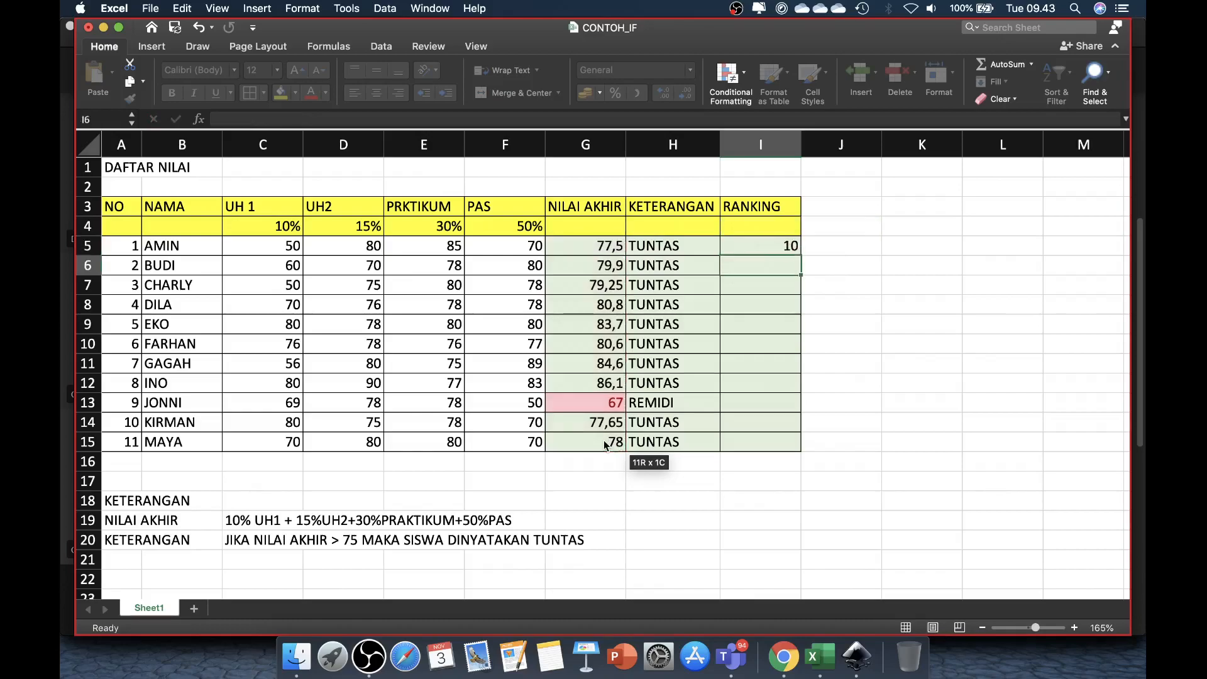
Step: Fill the RANK formula from I5 down the RANKING column to I15
left_click(772, 244)
left_click_drag(799, 254, 796, 444)
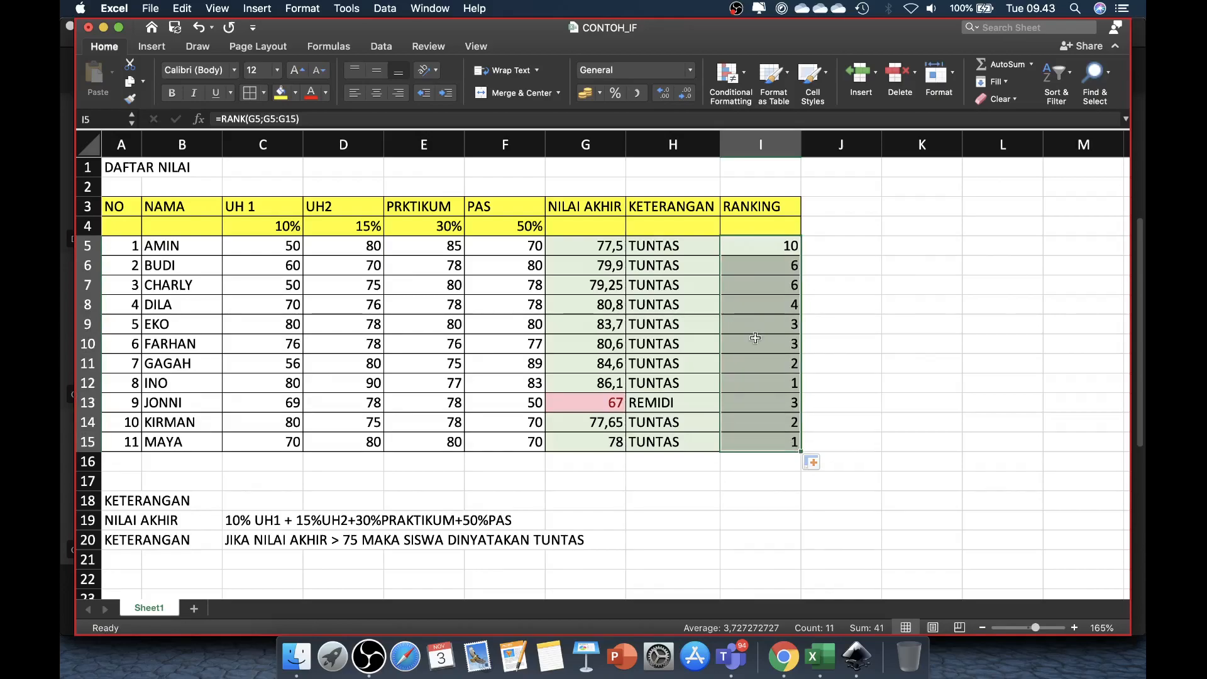
Step: Compare the rankings and their RANK formulas in rows 15, 13, 12 and 10 with the NILAI AKHIR scores
left_click(785, 444)
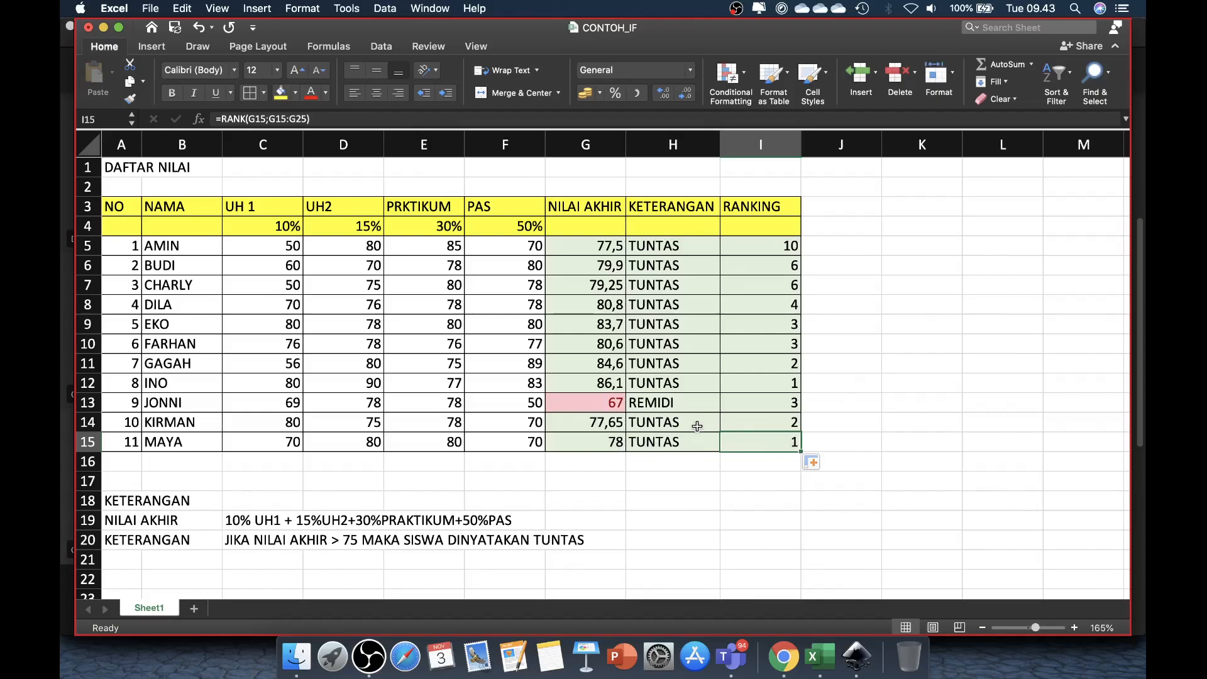
left_click(613, 403)
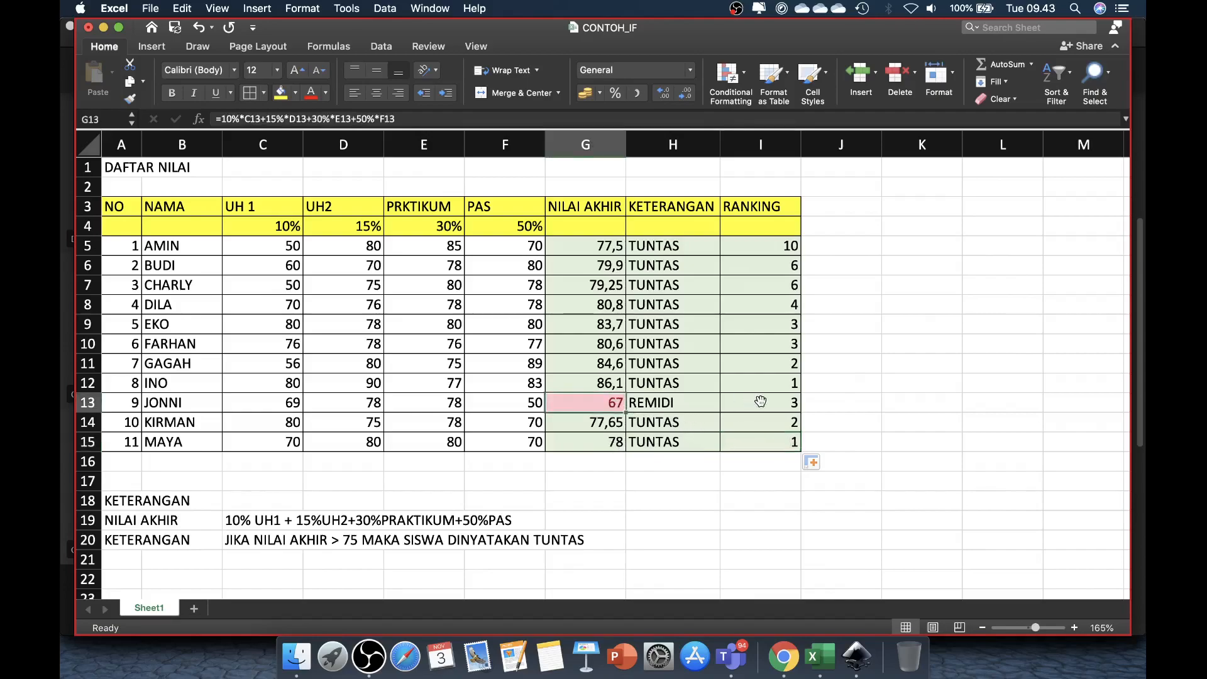
left_click(791, 404)
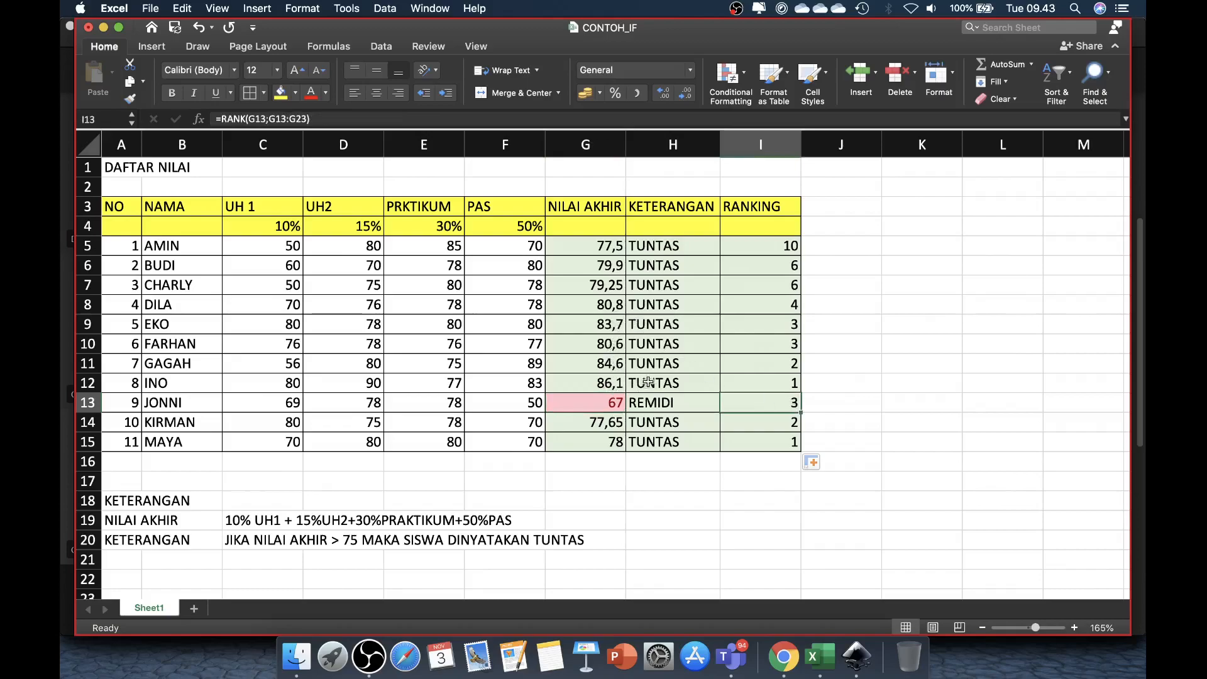
left_click(796, 382)
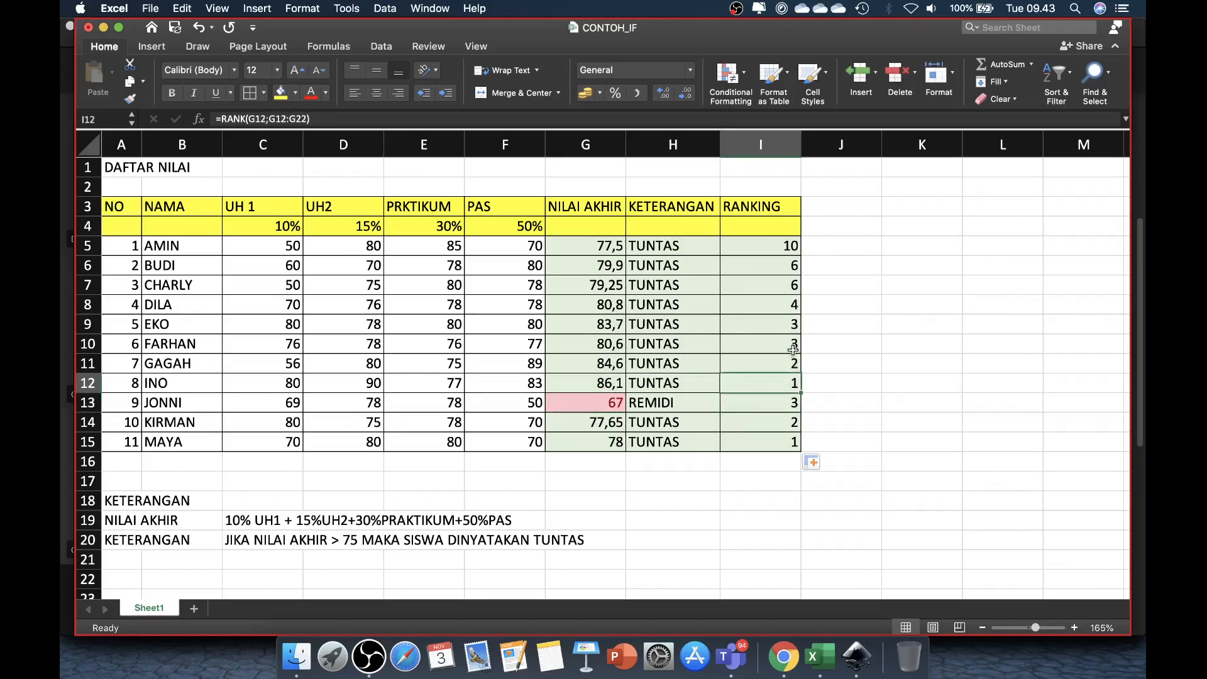
left_click(793, 350)
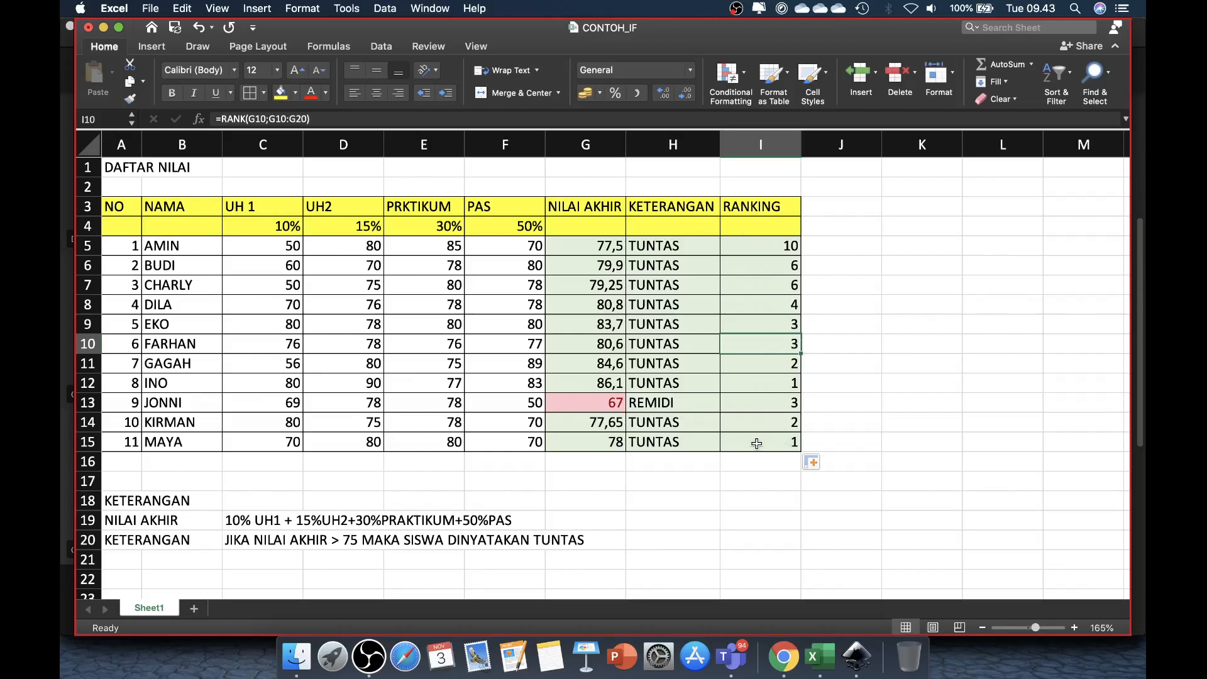
Step: Open the RANK formula in I15 and examine which cell range it references in column G
left_click(780, 443)
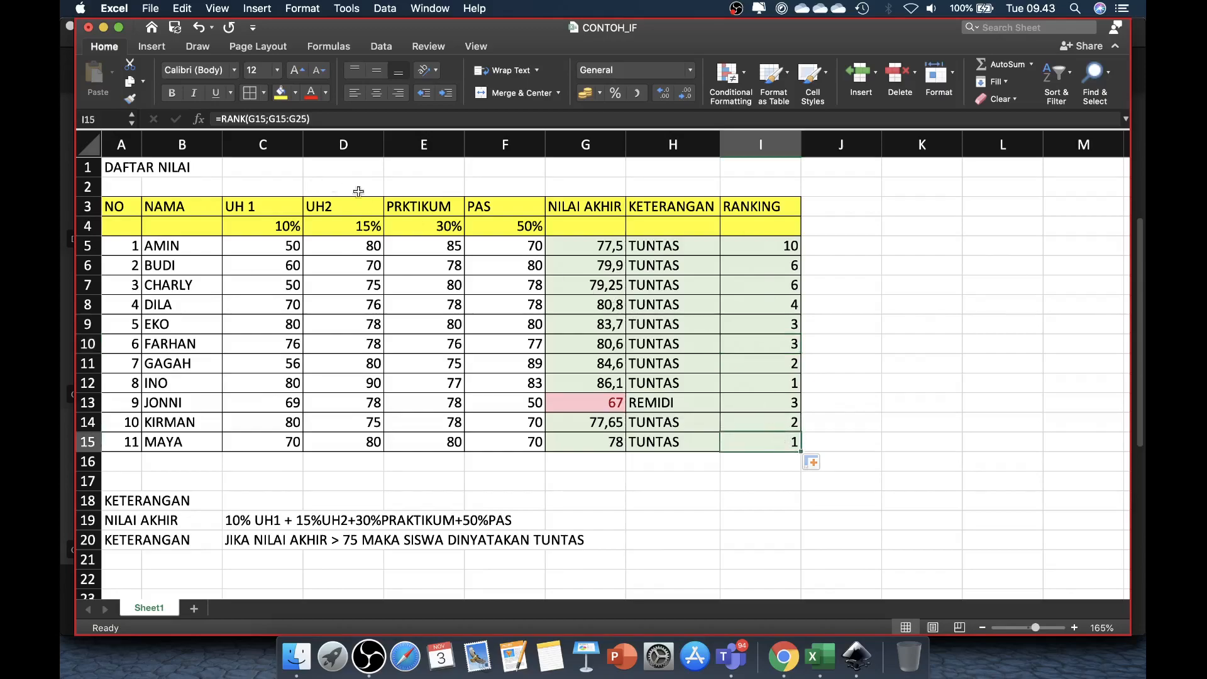
left_click(336, 118)
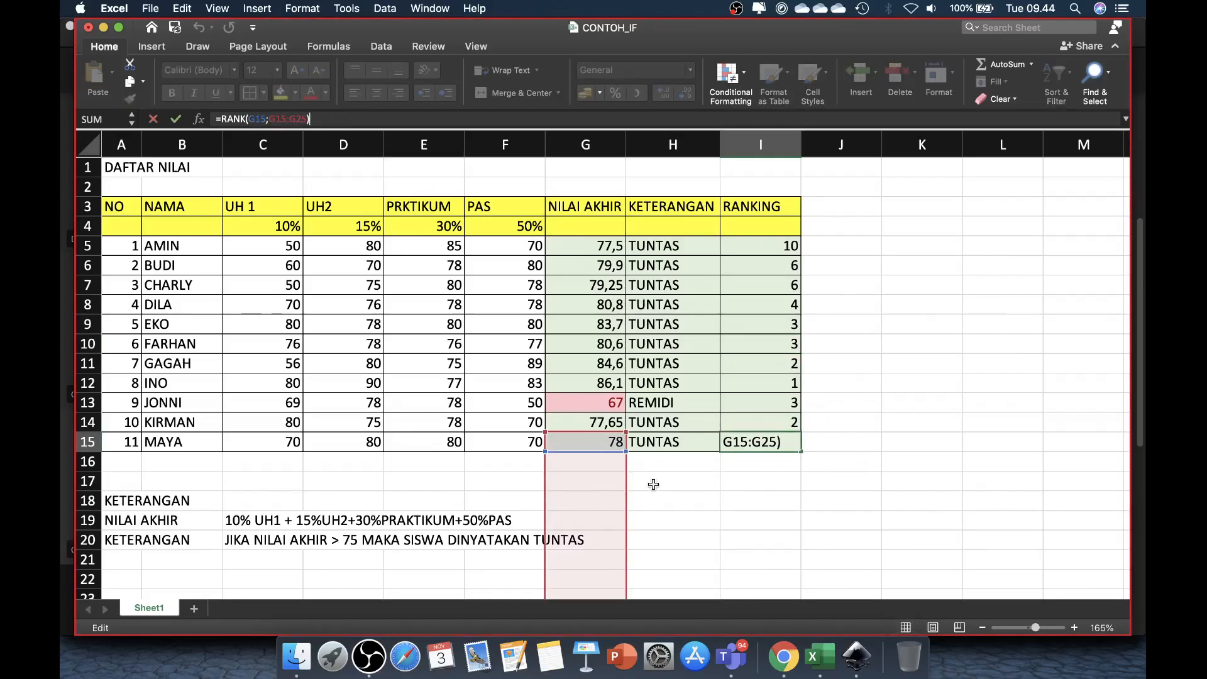
scroll(819, 468, "down", 5)
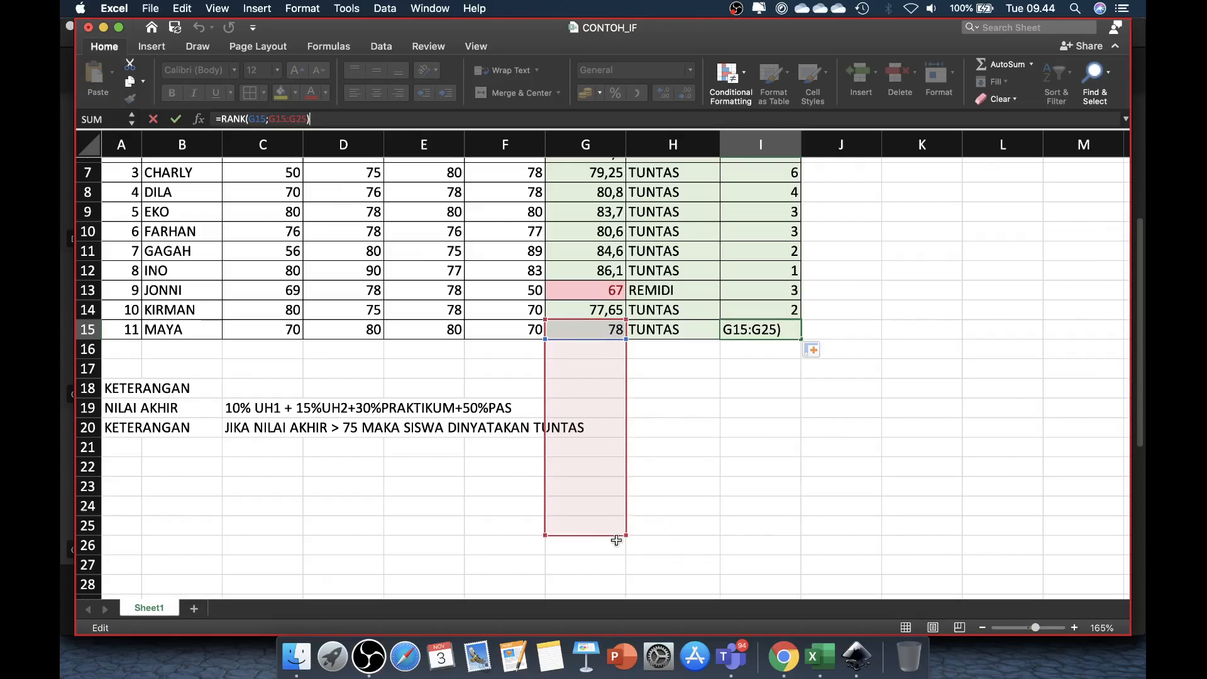
scroll(616, 392, "up", 3)
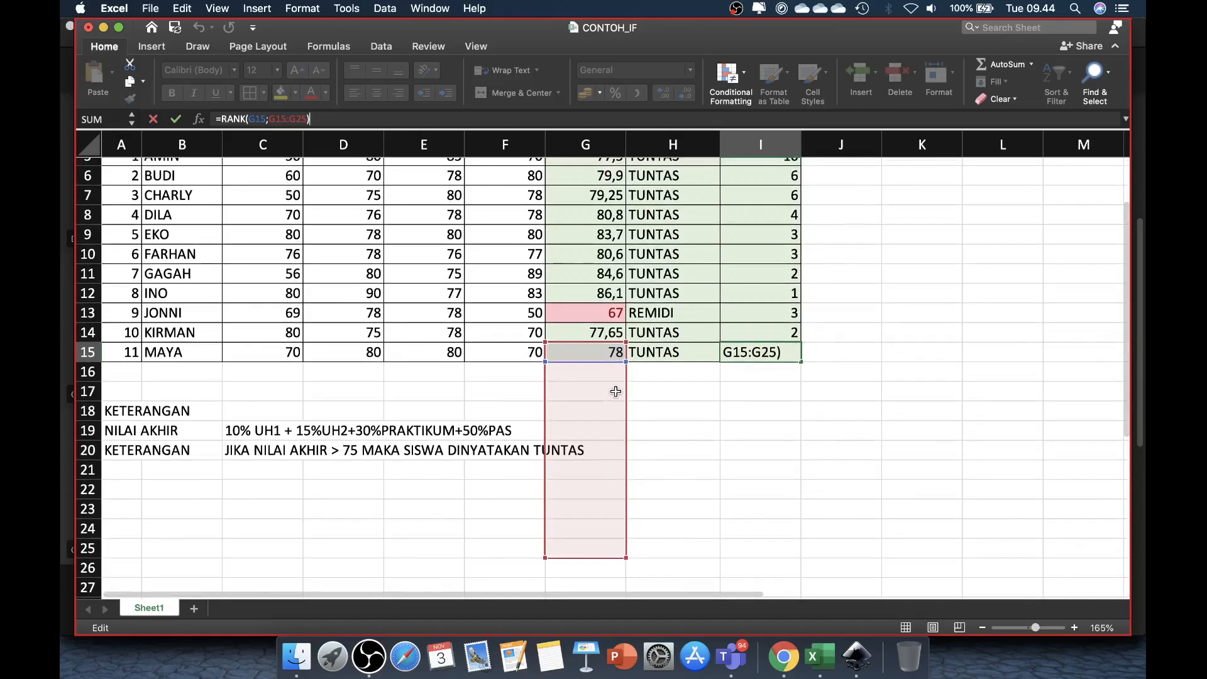
scroll(616, 392, "up", 1)
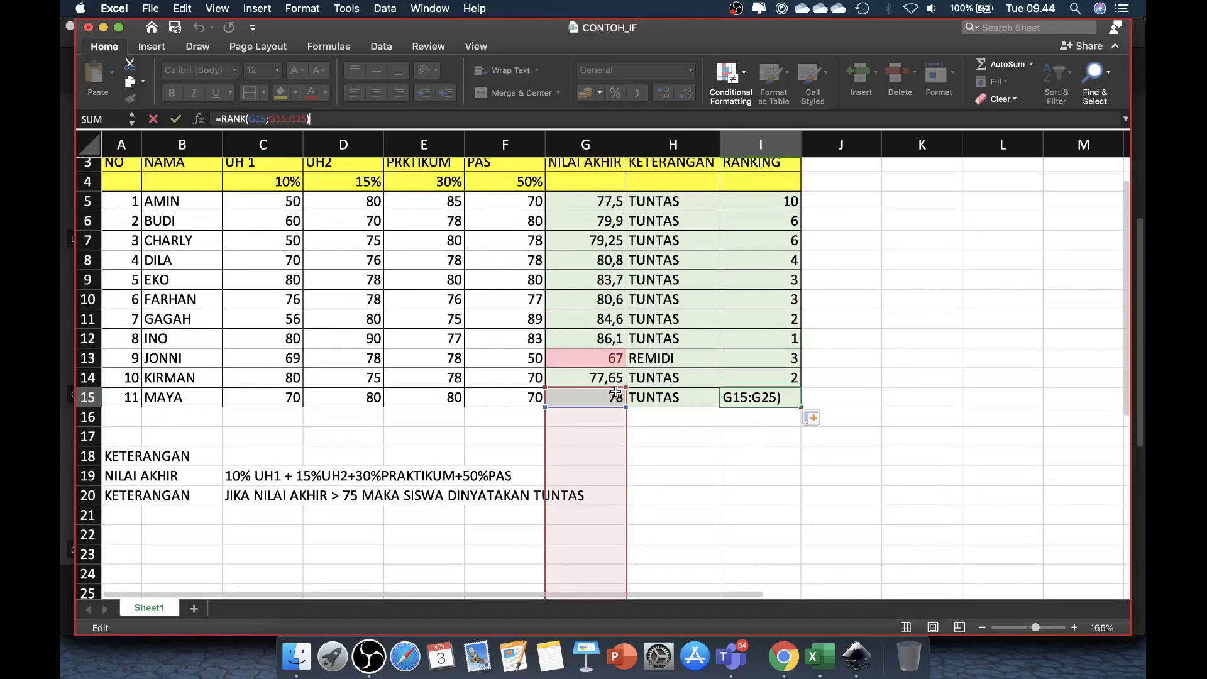
key("ctrl+Return")
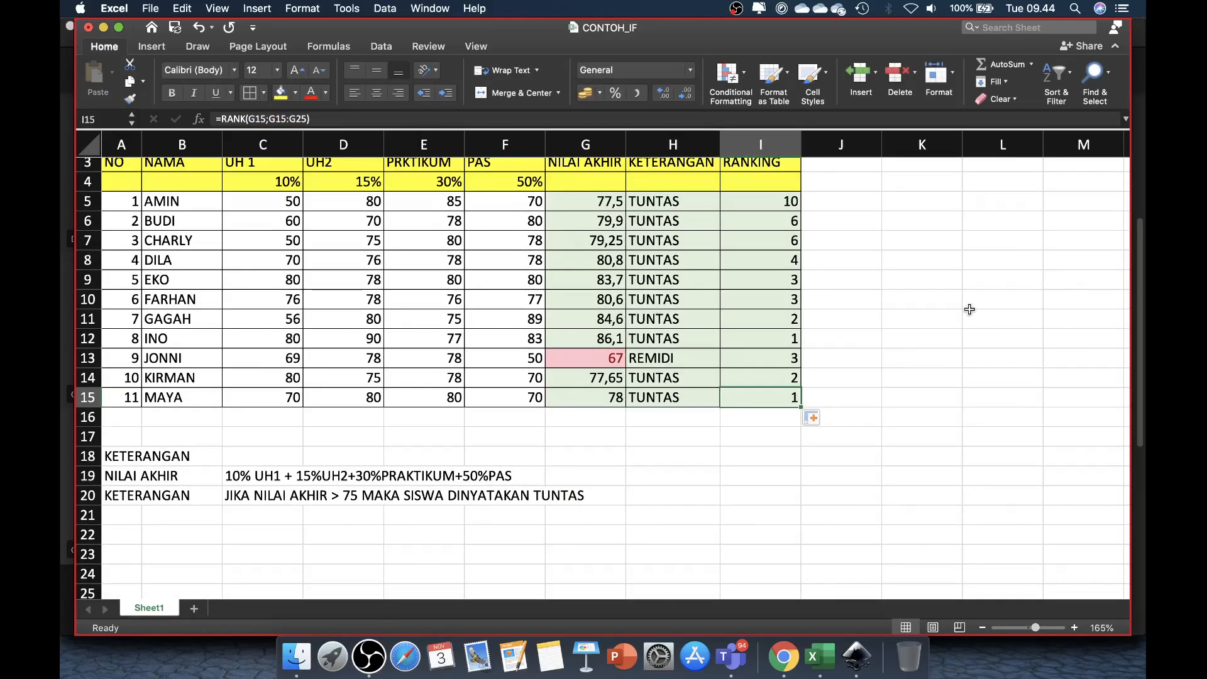
Step: Clear the filled rankings from I6:I15, keeping the formula in I5
scroll(970, 309, "up", 2)
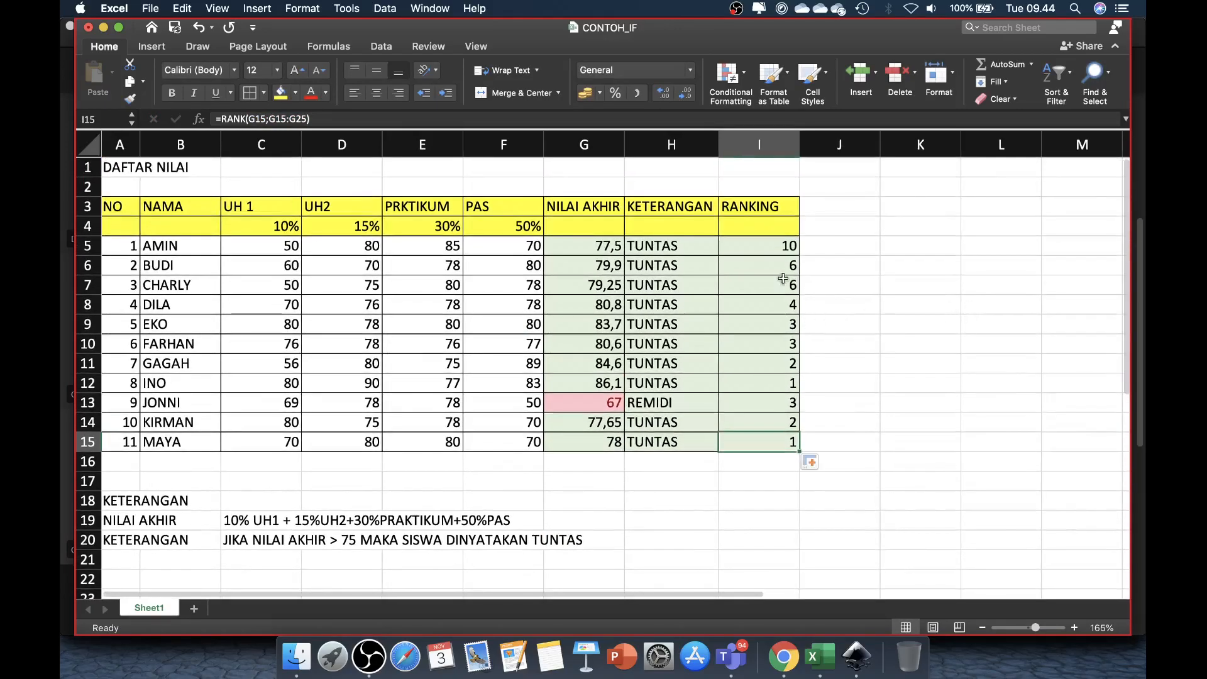
left_click_drag(789, 269, 780, 448)
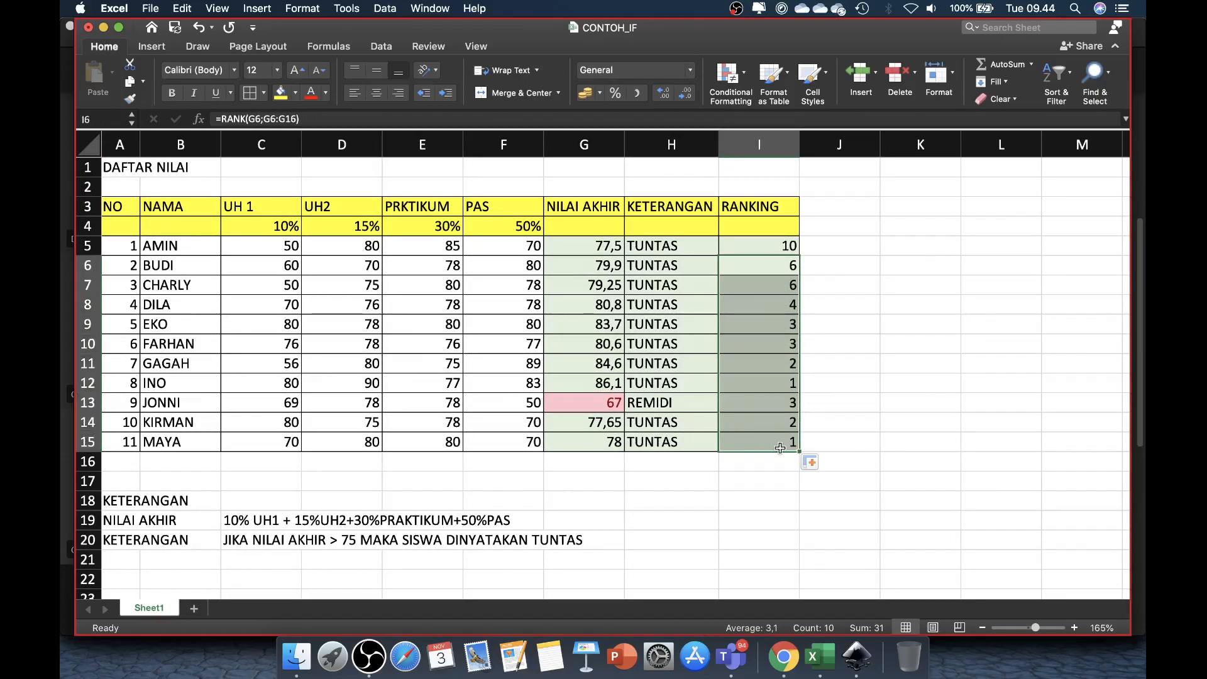
key("Delete")
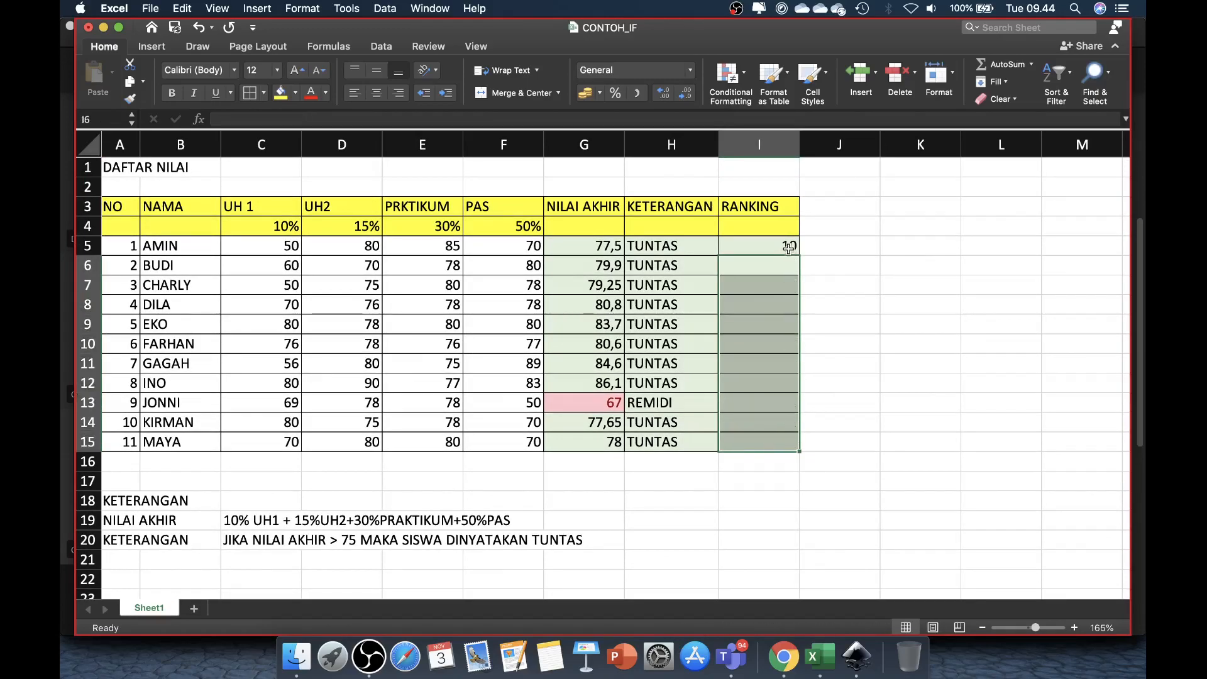
Step: Make the ranking range absolute in I5 so the formula reads =RANK(G5;$G$5:$G$15)
left_click(789, 246)
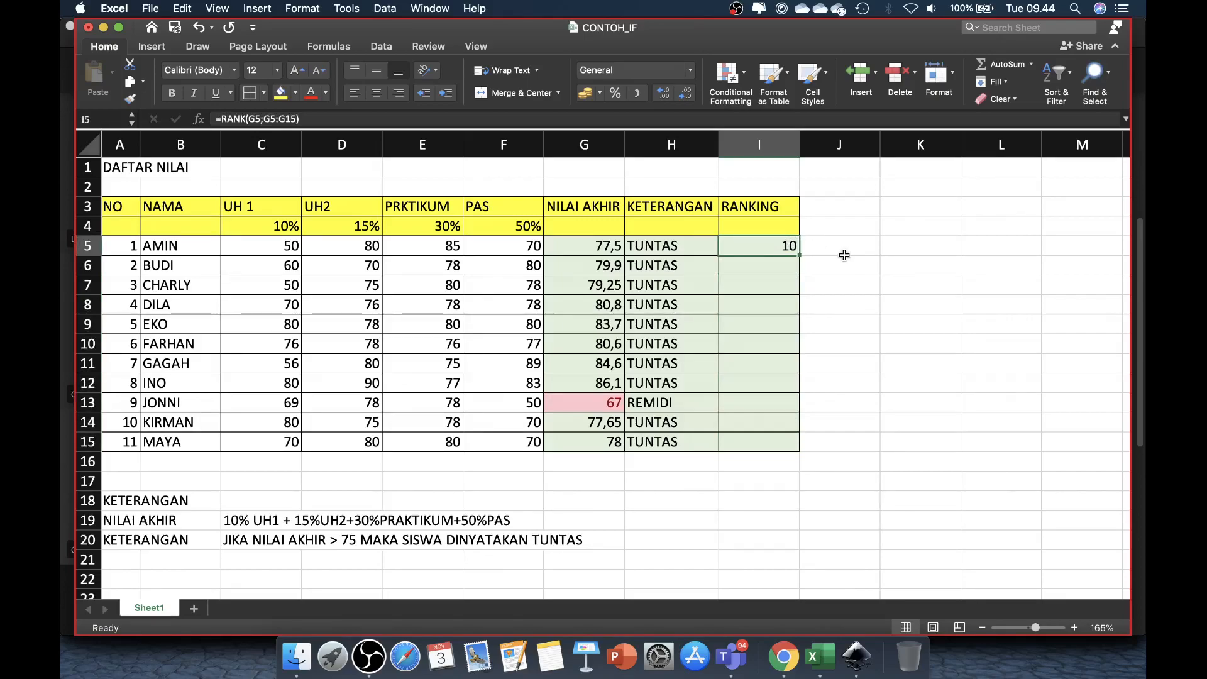
key("F2")
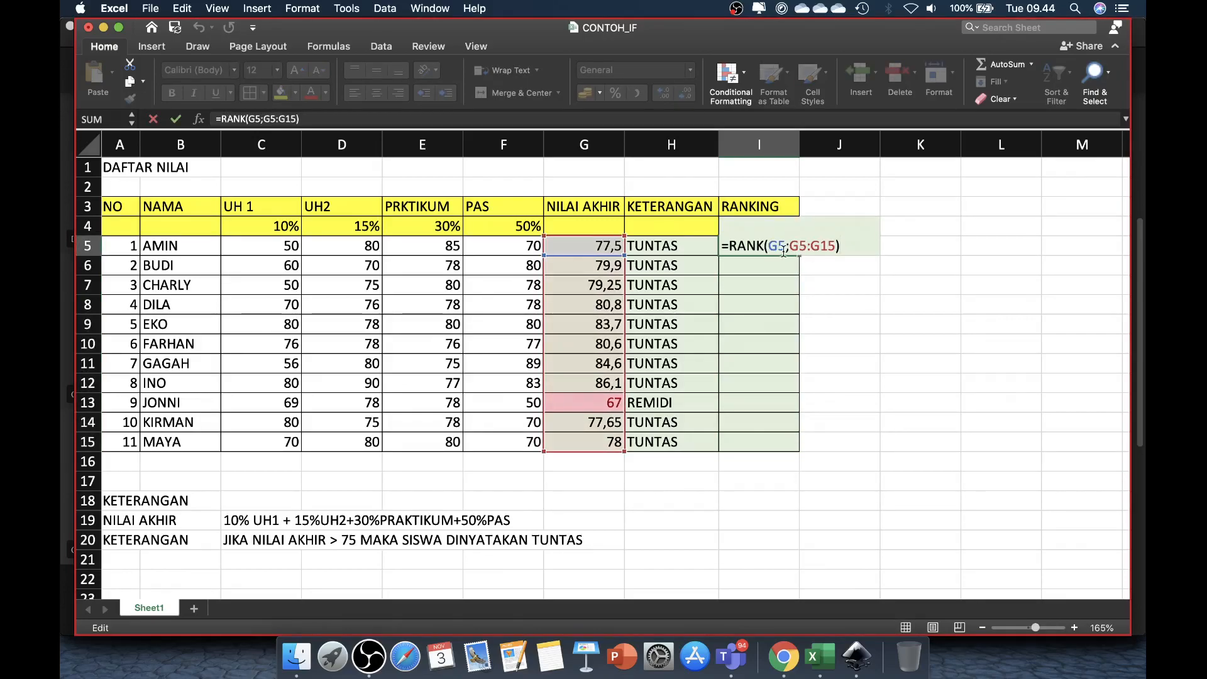
left_click(791, 246)
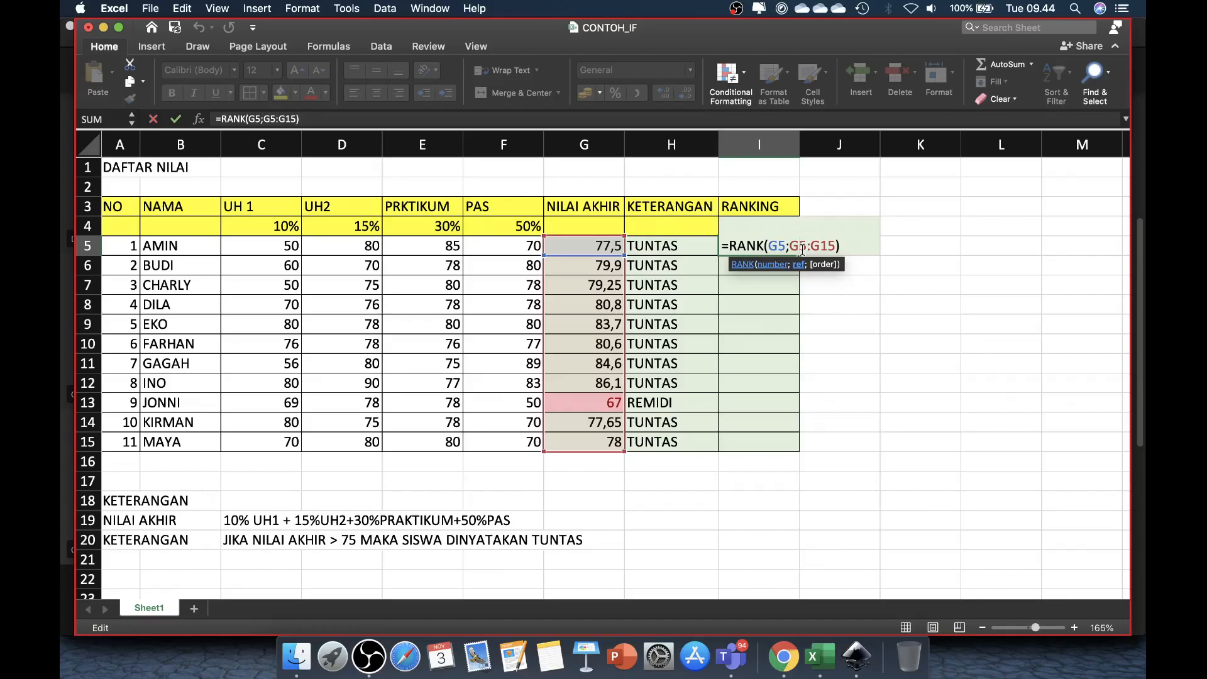
key("F4")
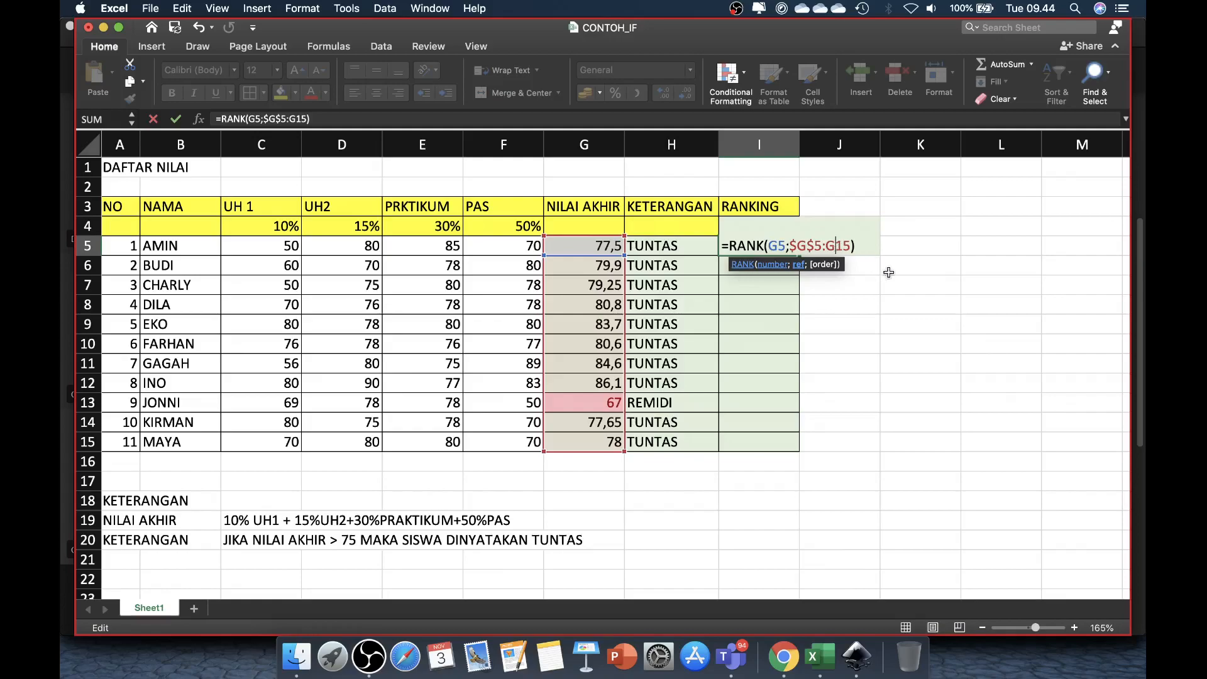
key("super+t")
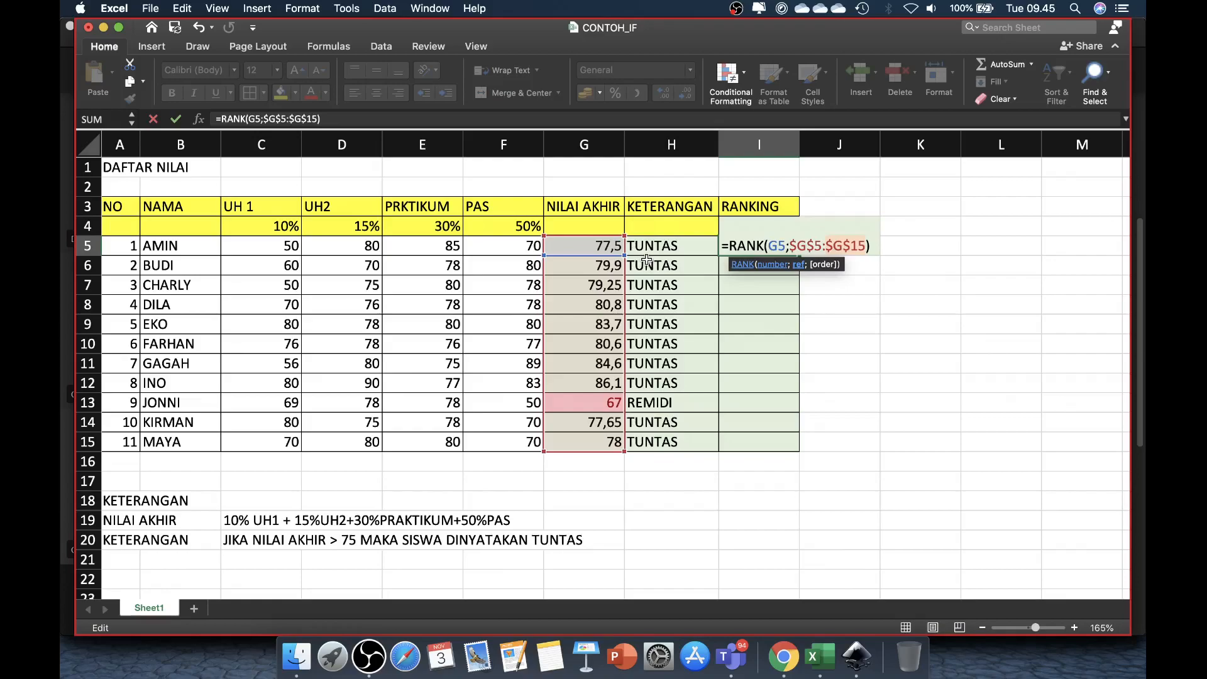
key("Return")
Step: Fill the corrected RANK formula from I5 down the RANKING column to I15 and check it against G12
left_click(778, 247)
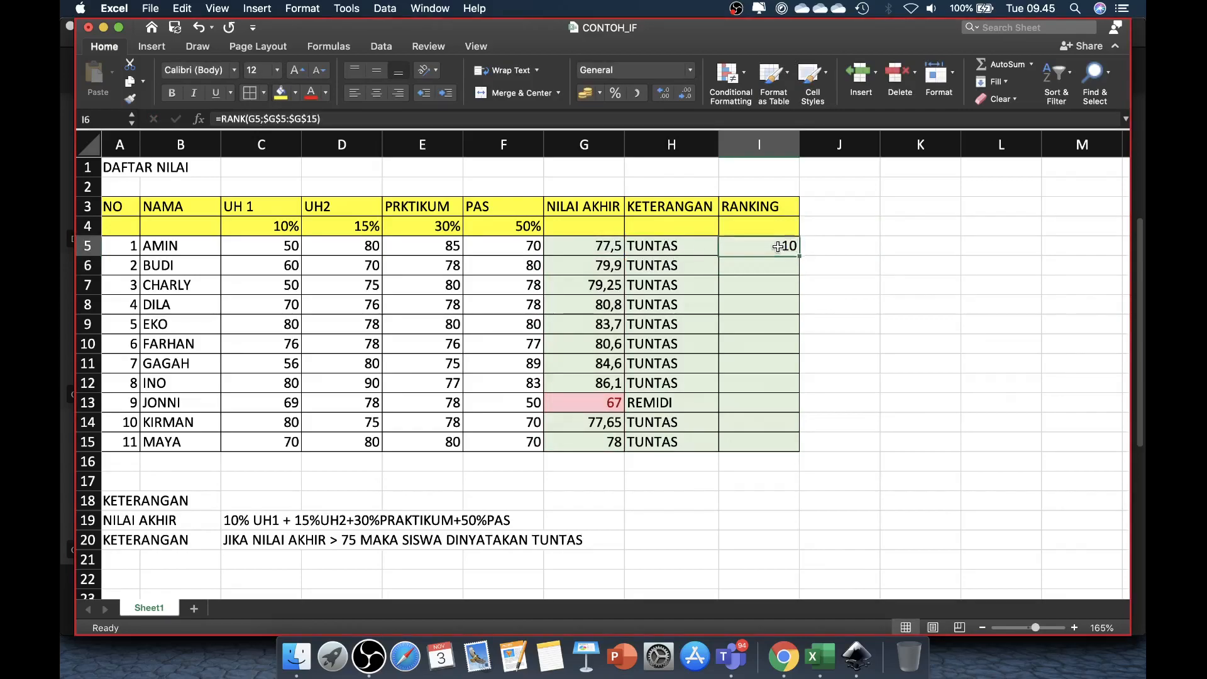
left_click_drag(799, 256, 787, 441)
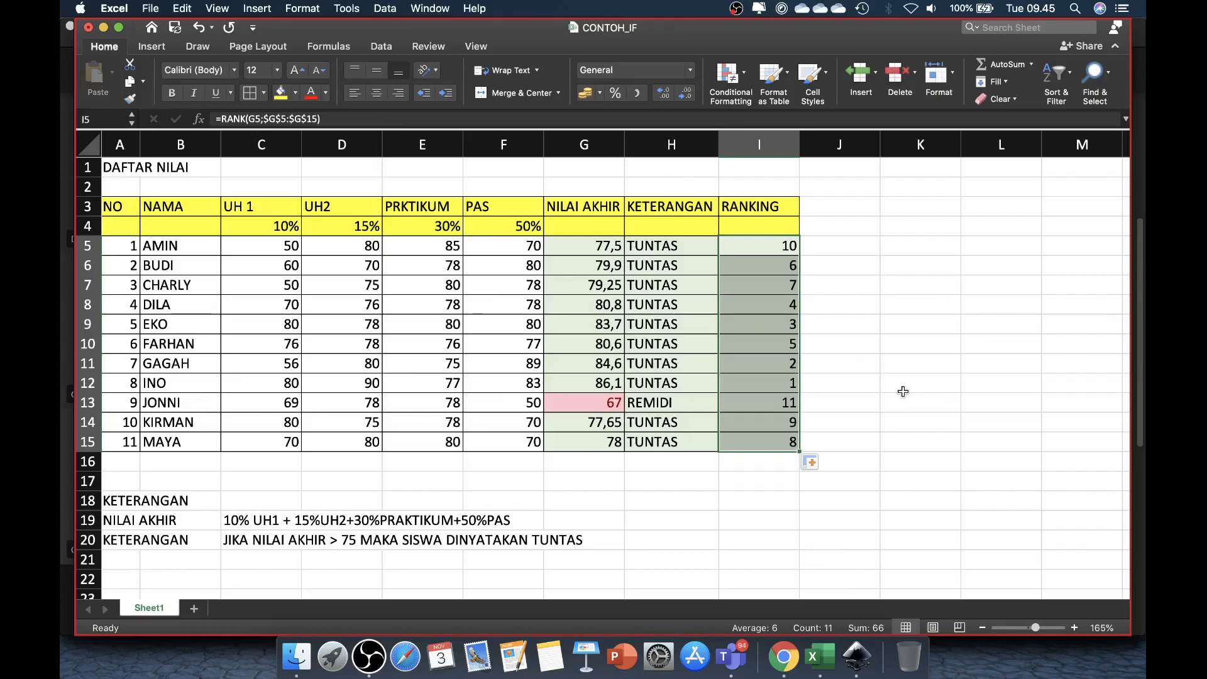
left_click(607, 385)
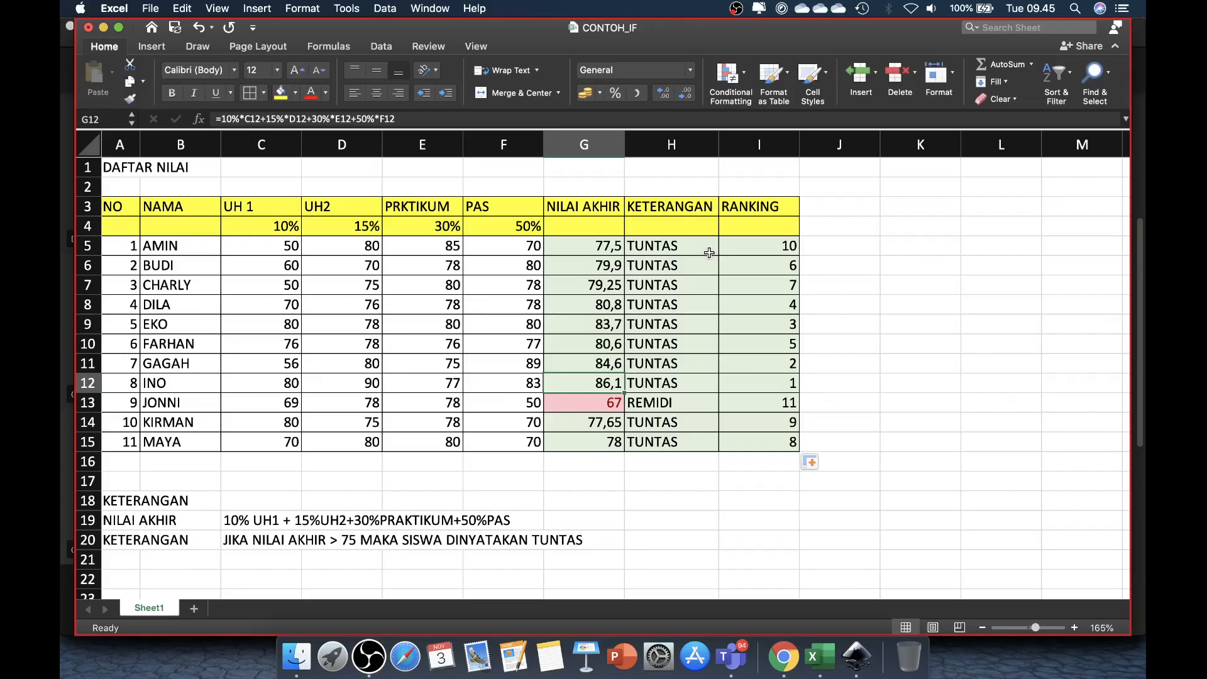
Step: Switch the computer's sound output to Multi-Output Device
left_click(931, 10)
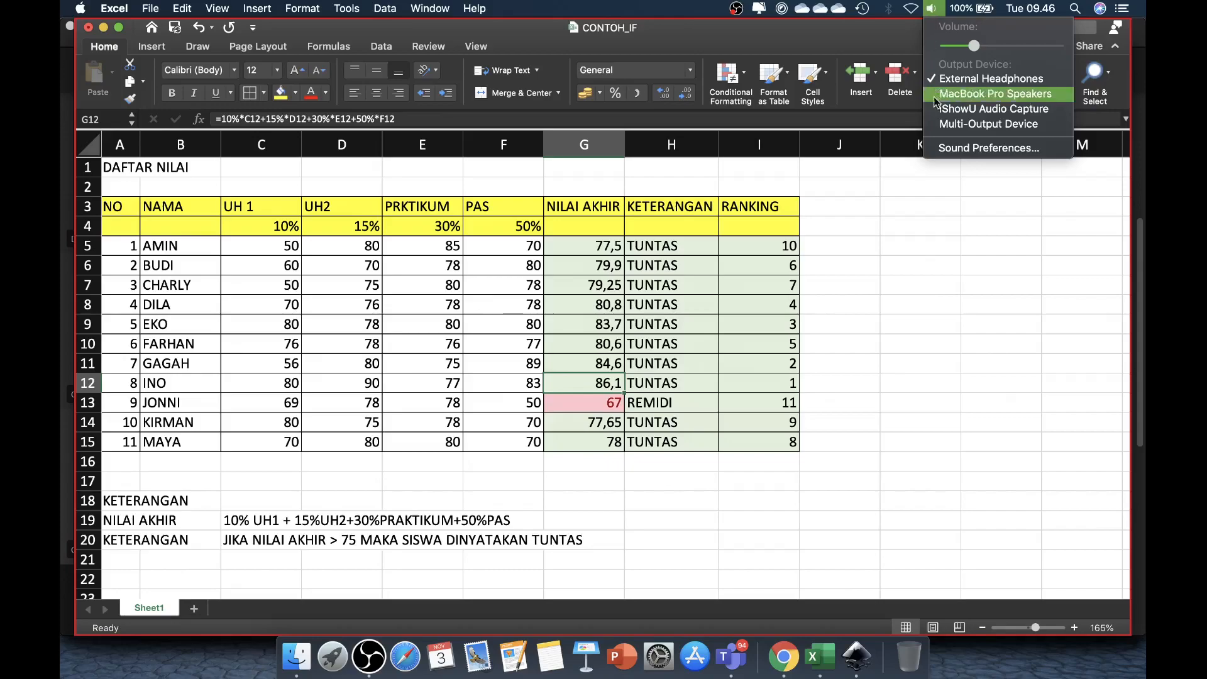
left_click(941, 125)
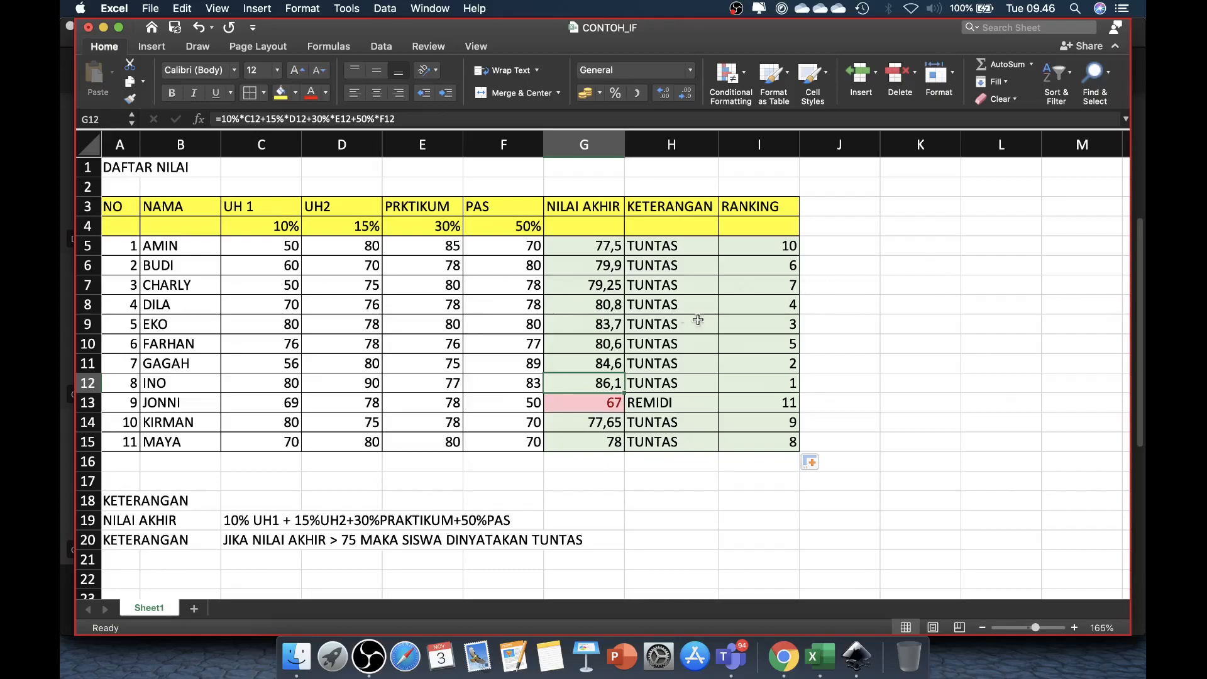
Step: Compare the RANK formulas and rankings in rows 12, 13, 15 and 5 with the order of the students
left_click(771, 401)
left_click(775, 381)
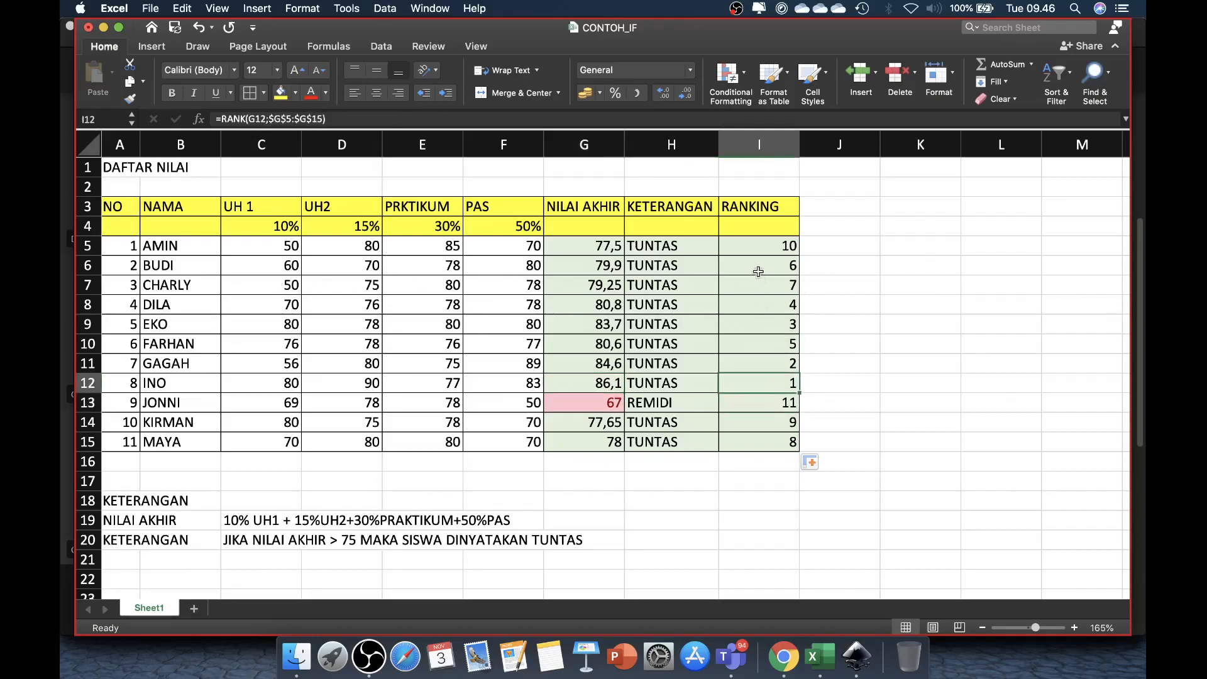
left_click(779, 445)
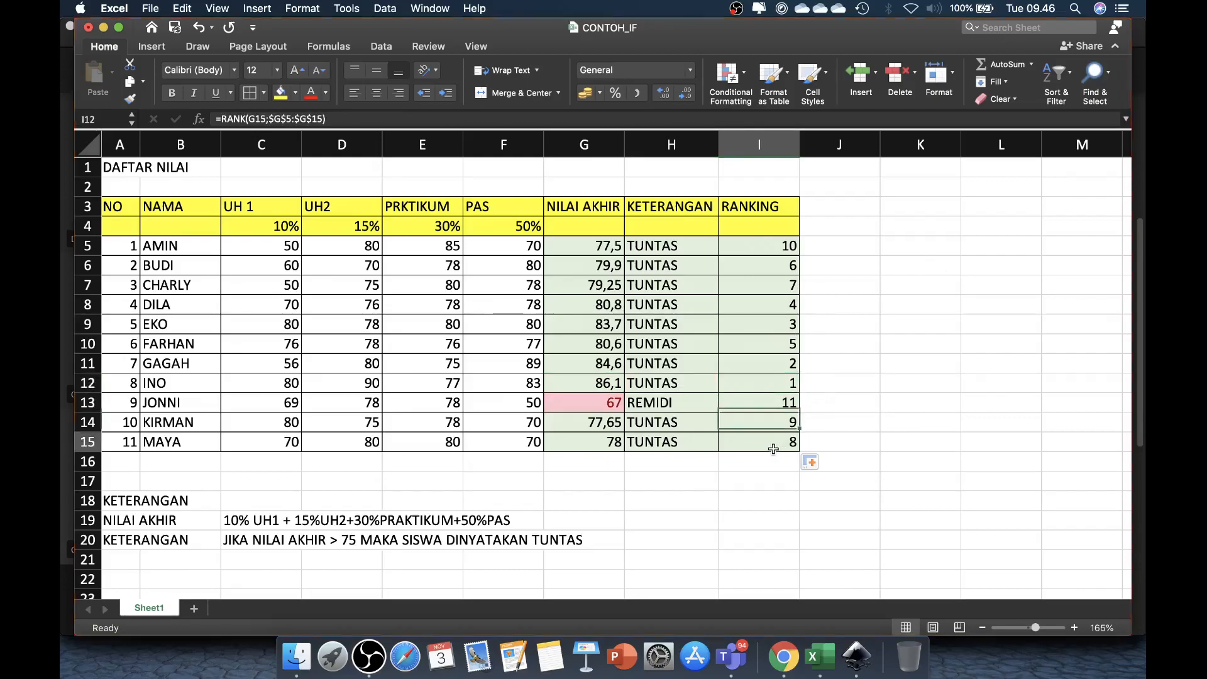
left_click(771, 246)
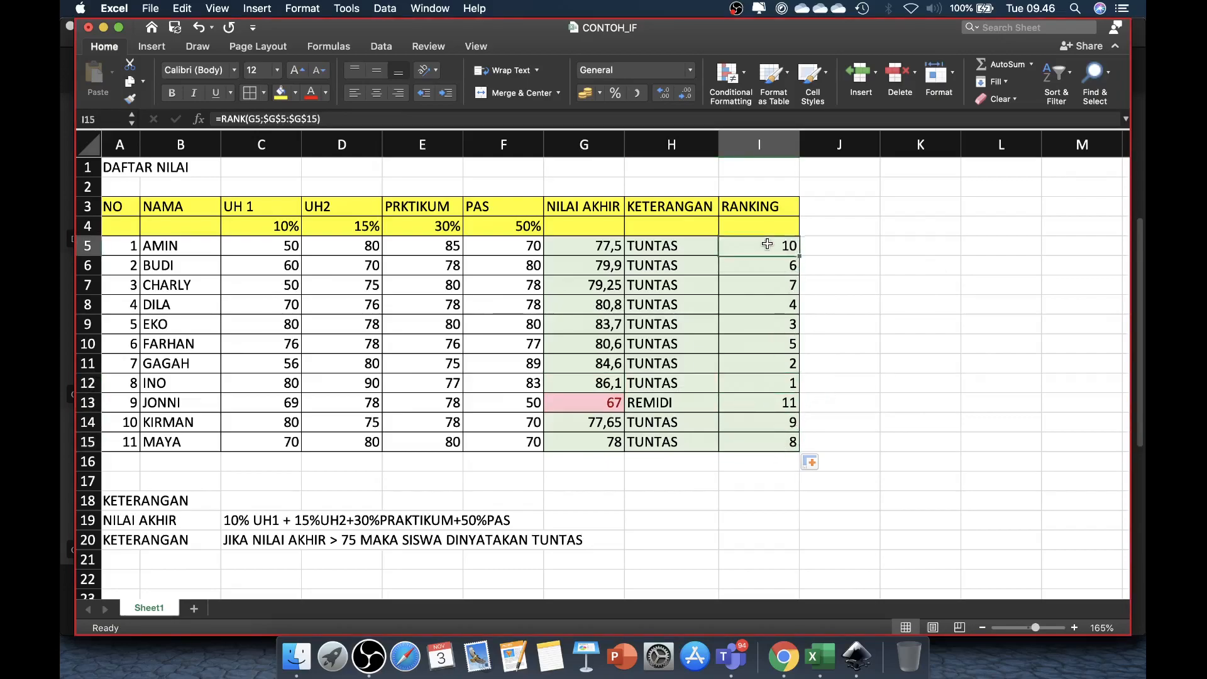
left_click(168, 247)
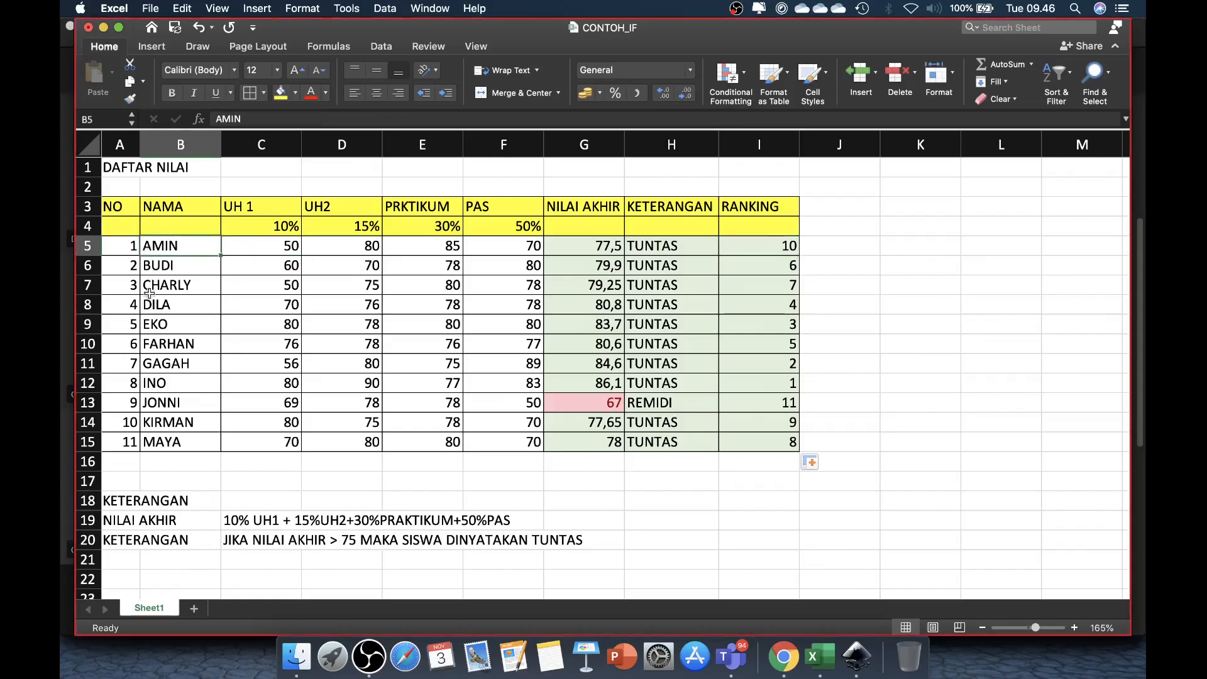
left_click(786, 385)
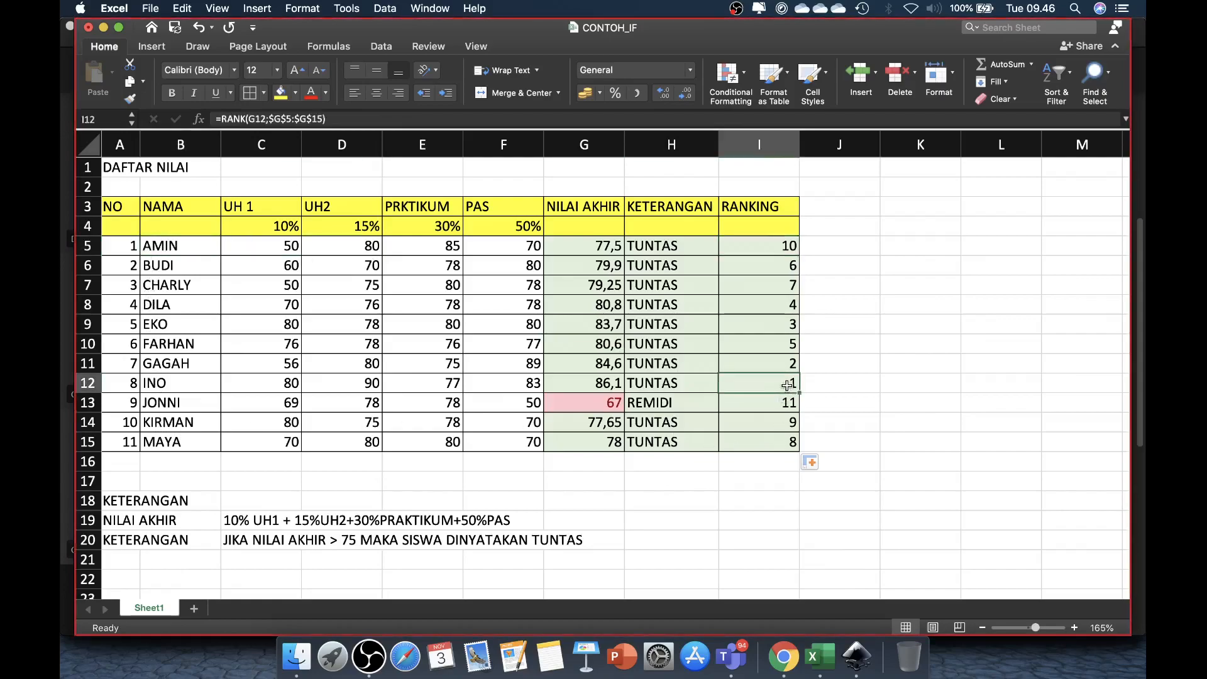
Step: Sort the student rows B5:I15 by the values in Column I, Smallest to Largest
left_click_drag(162, 243, 747, 442)
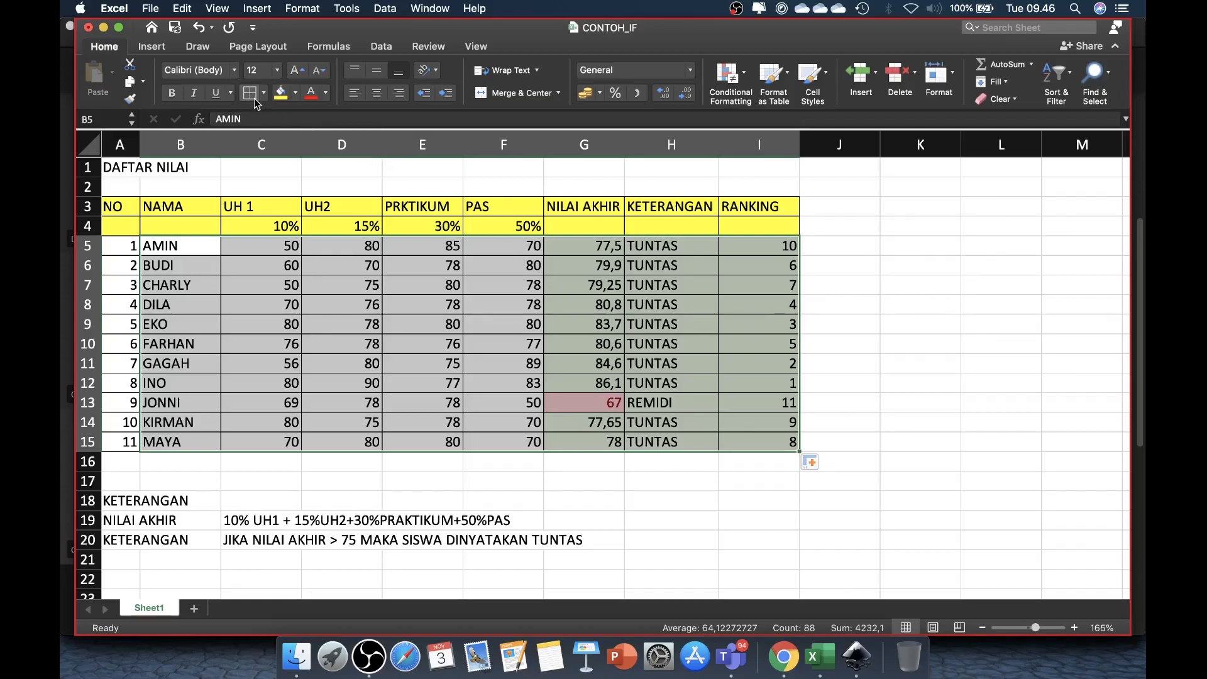
left_click(378, 46)
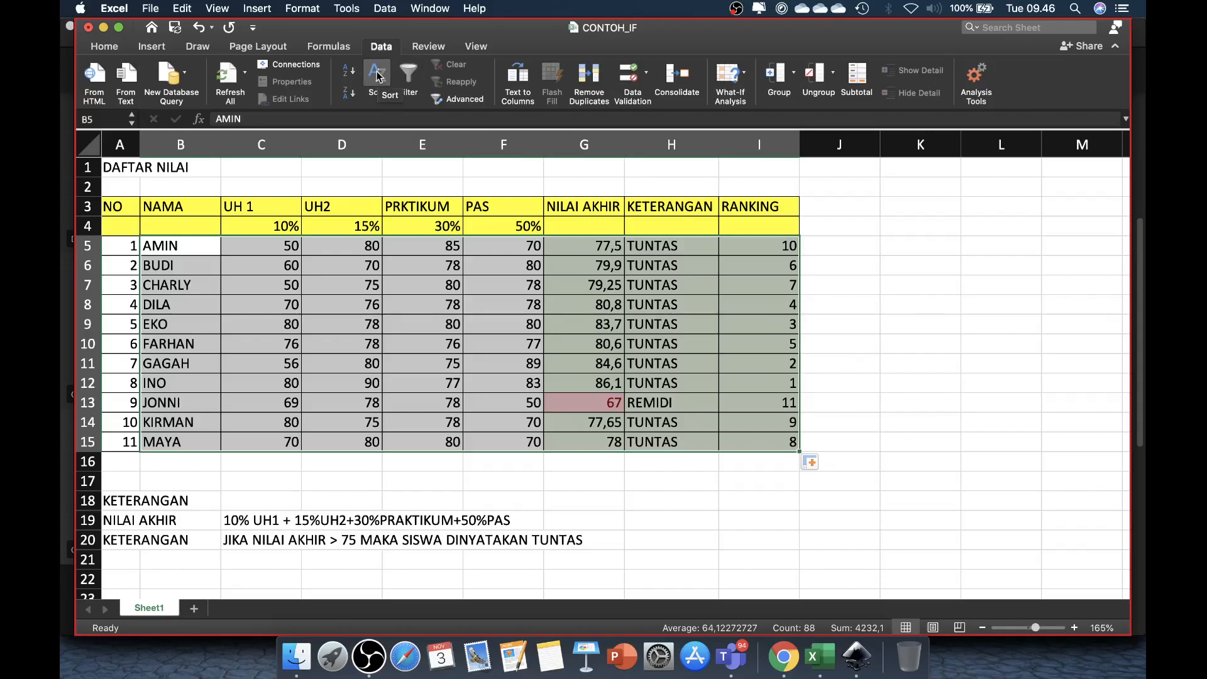
left_click(378, 76)
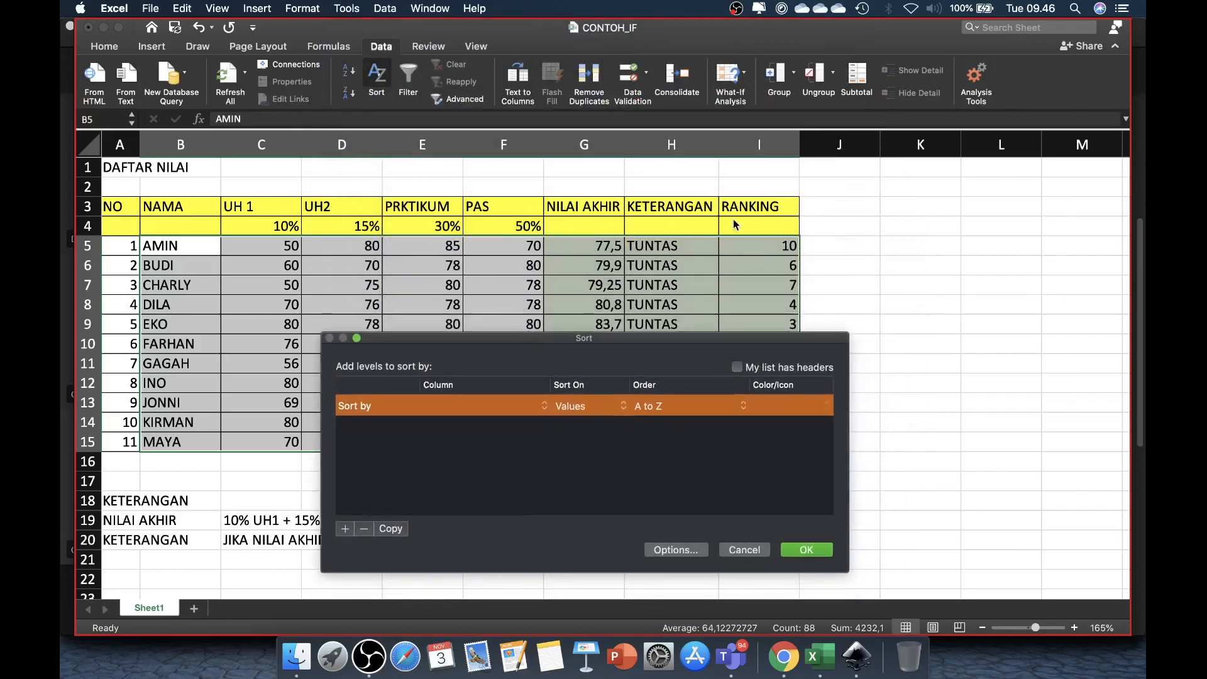
left_click(545, 406)
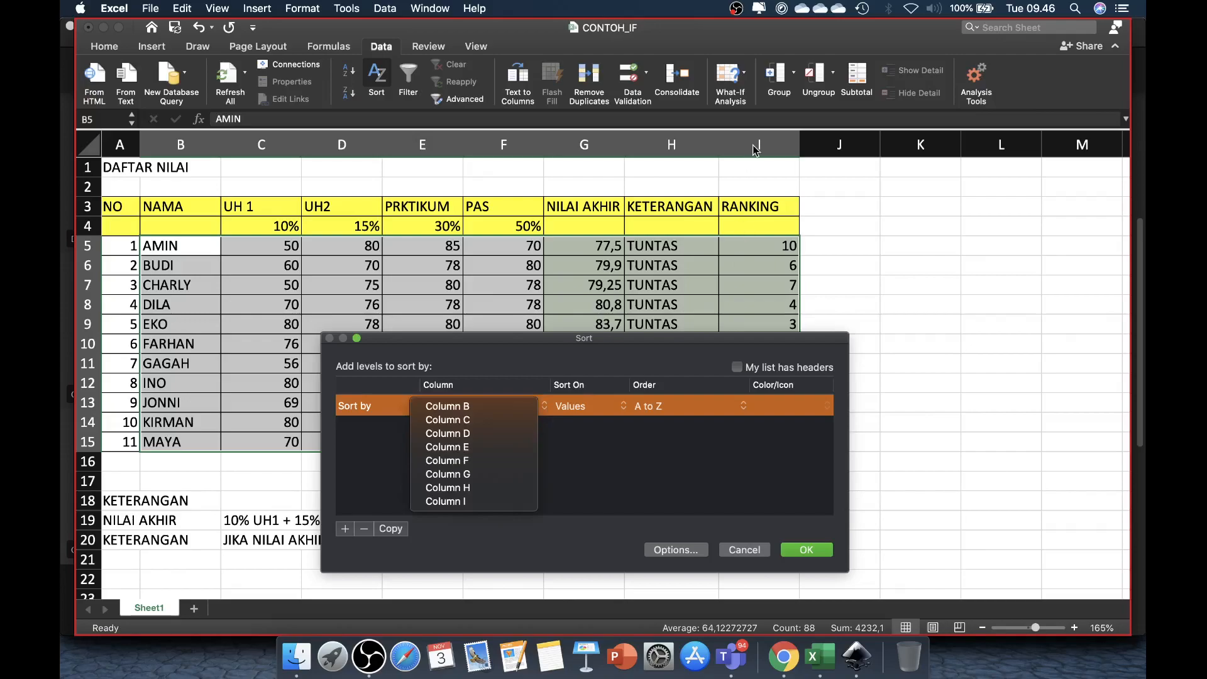
left_click(466, 501)
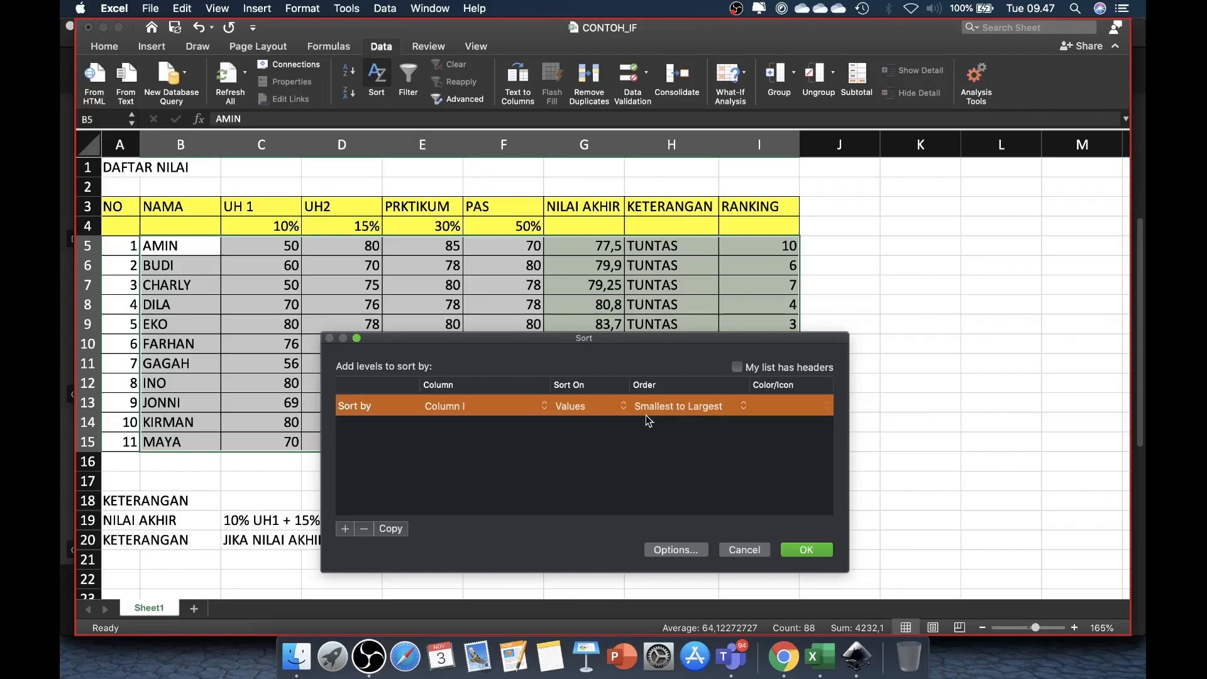
left_click(675, 408)
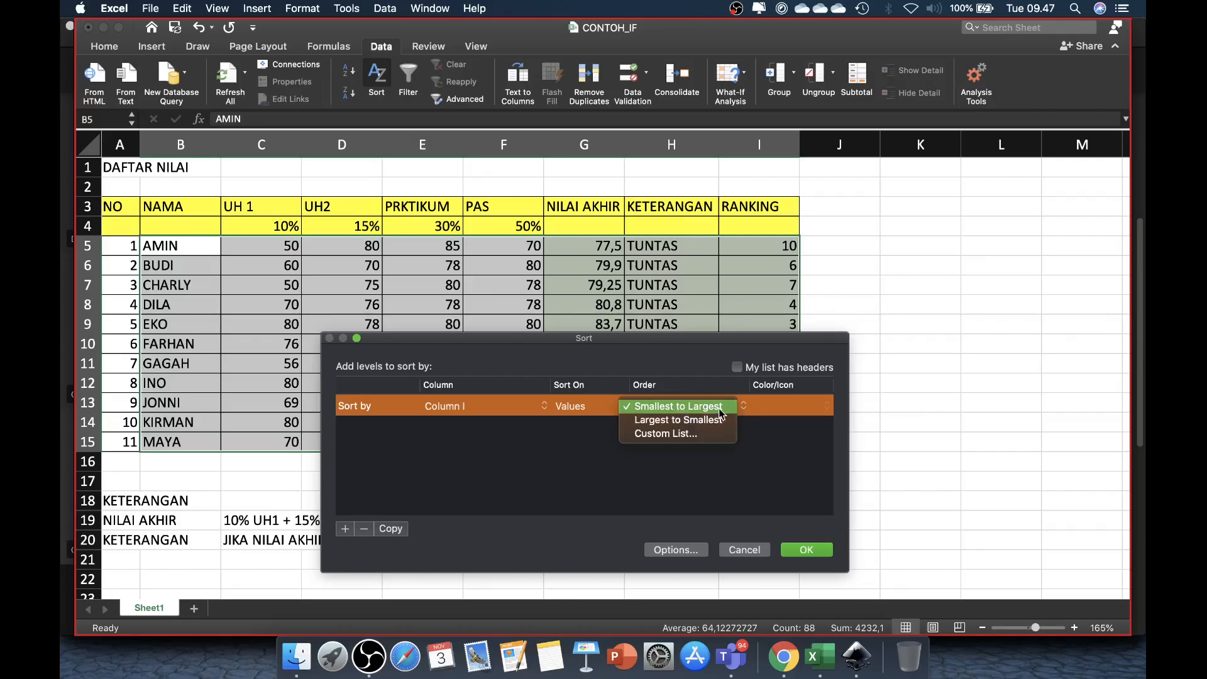
left_click(781, 429)
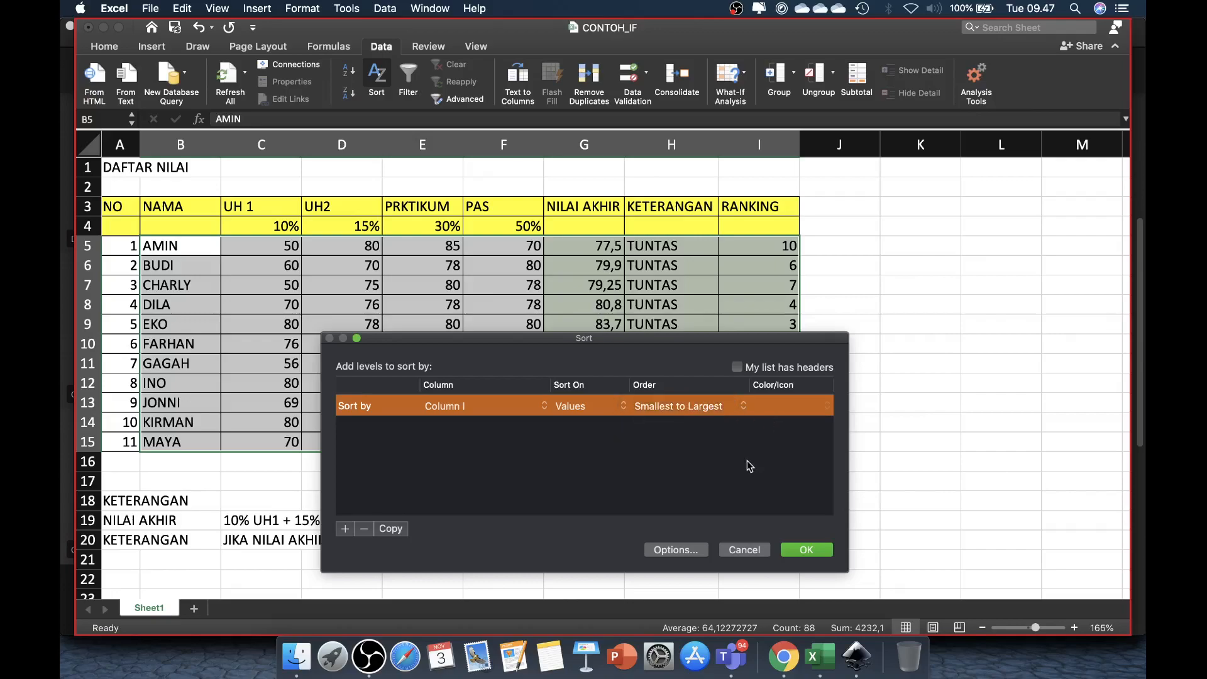
left_click(807, 550)
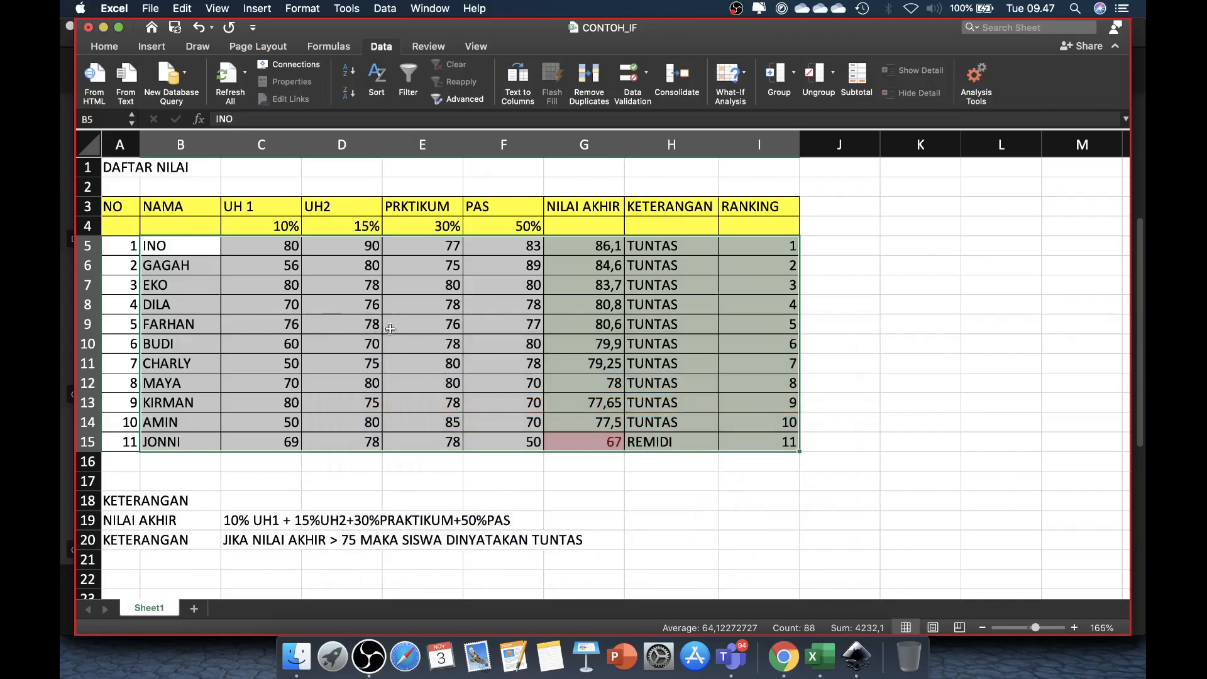
Step: Check the names and RANK formulas in the sorted rows and undo the sort
left_click(778, 344)
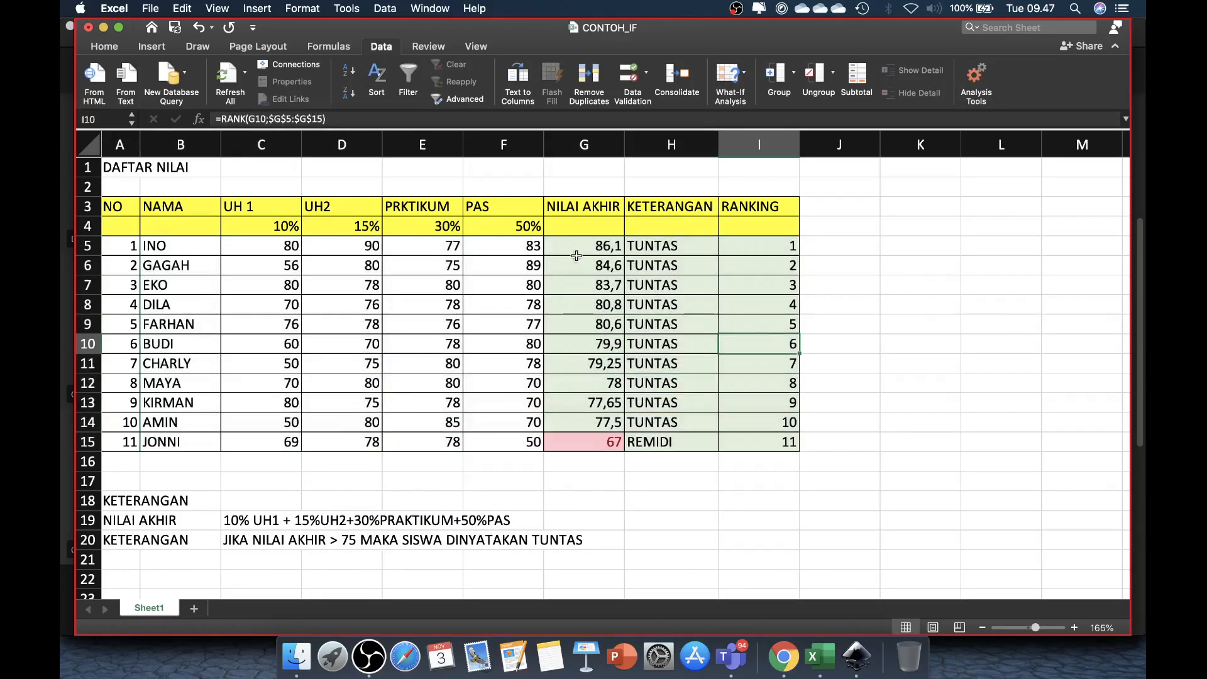
left_click(175, 247)
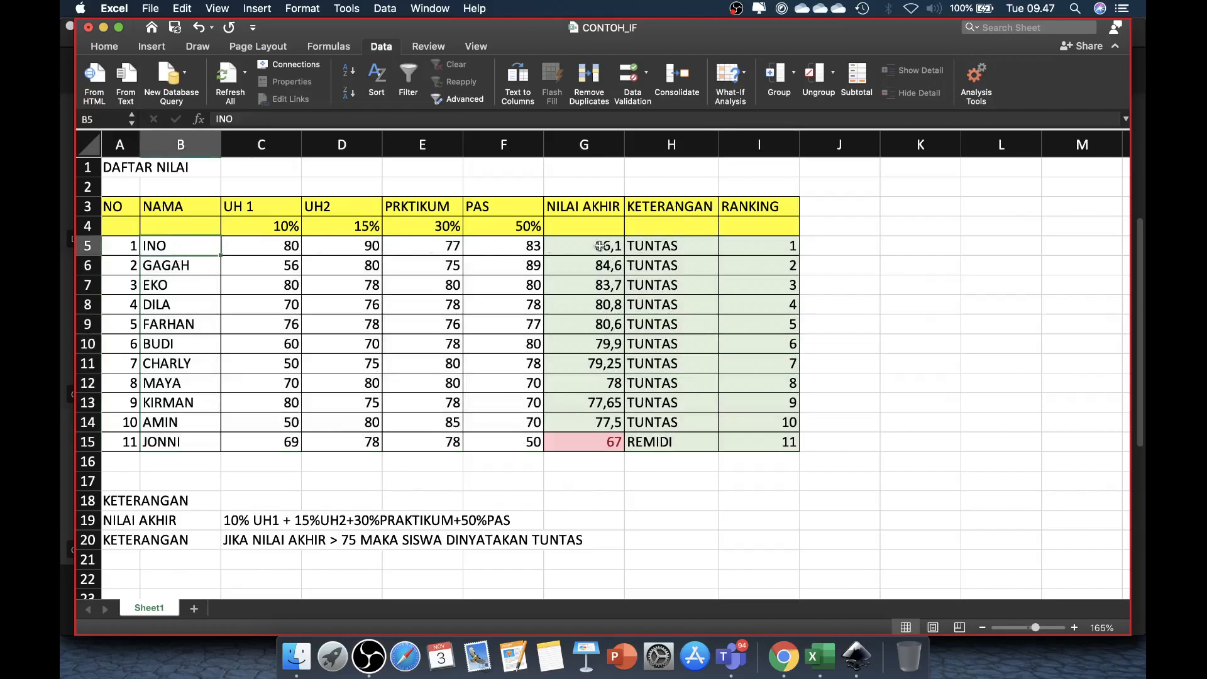
left_click(789, 245)
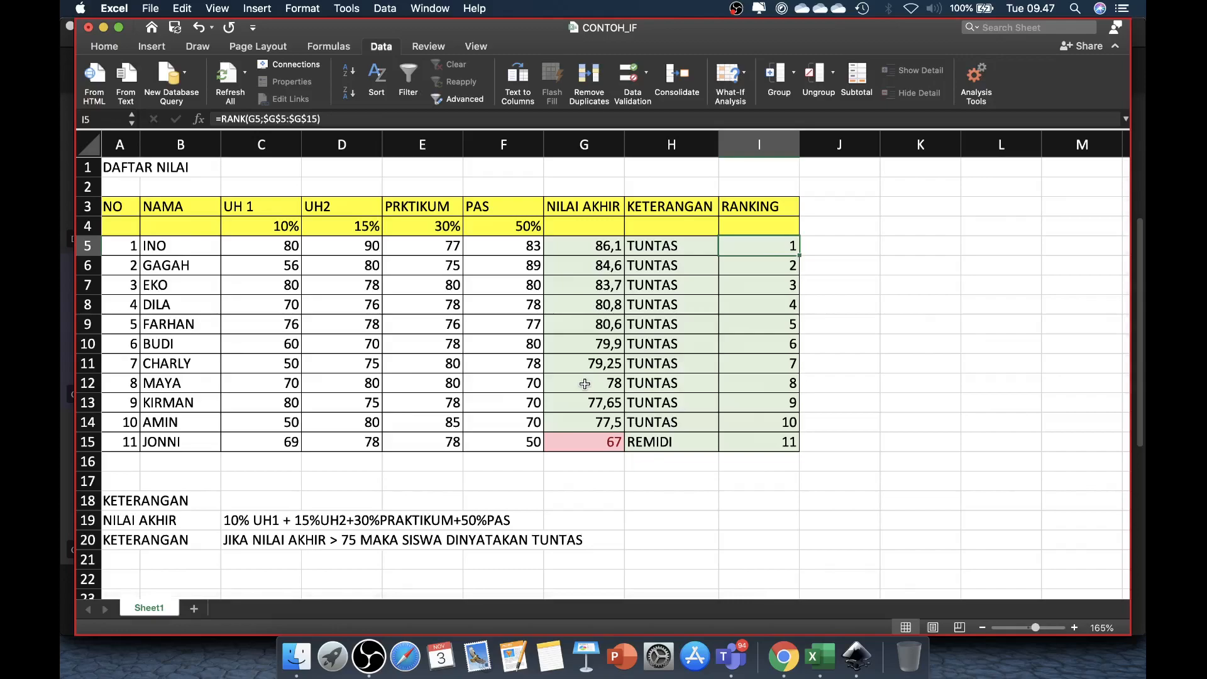
key("super+z")
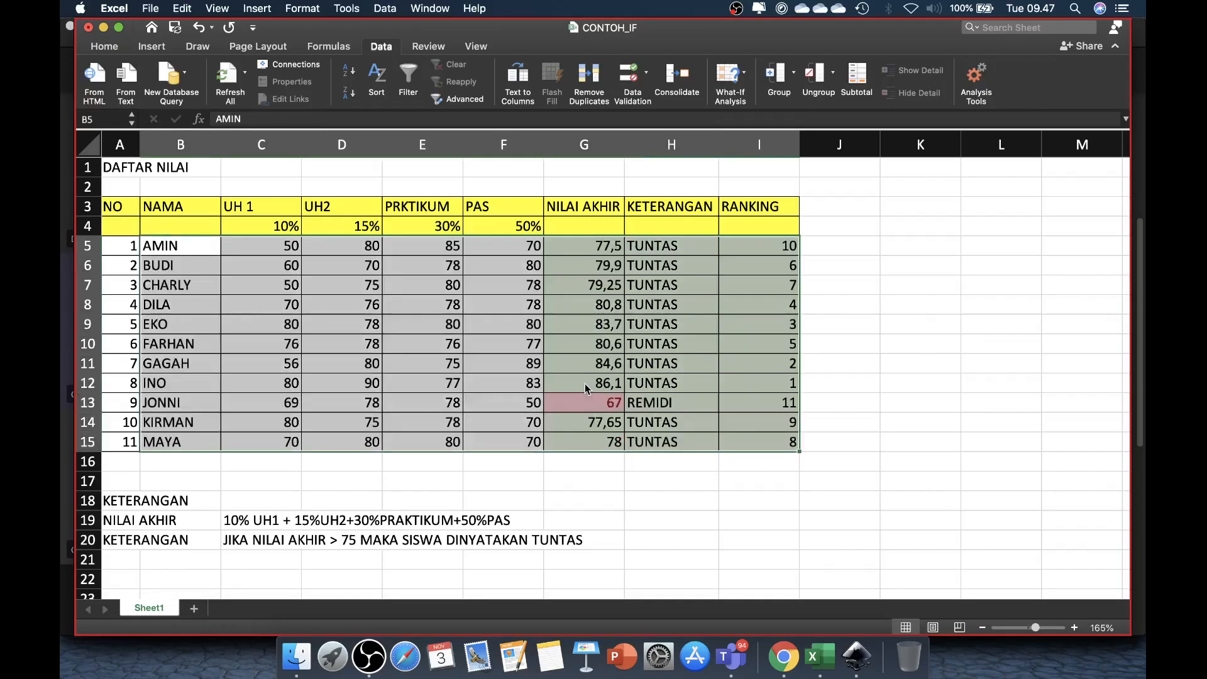
left_click(839, 344)
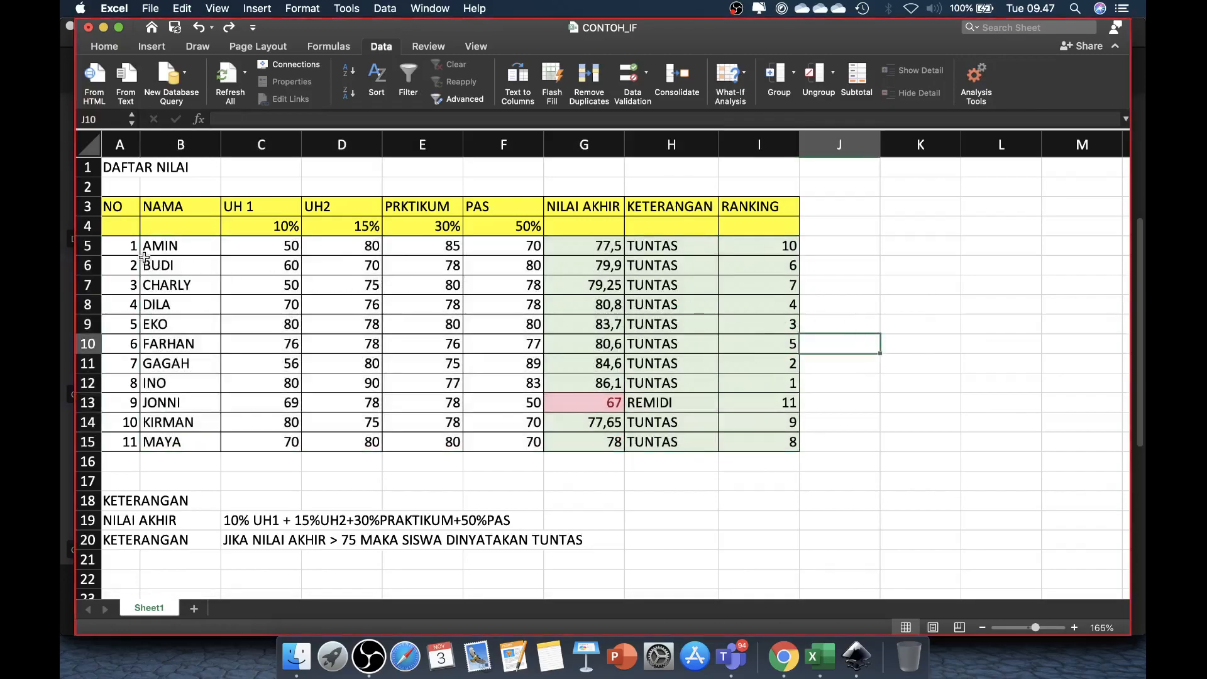
Step: Sort B5:I15 by the RANKING values in Column I, ordered Smallest to Largest, leaving the NO column out of the sort
left_click_drag(151, 248, 753, 441)
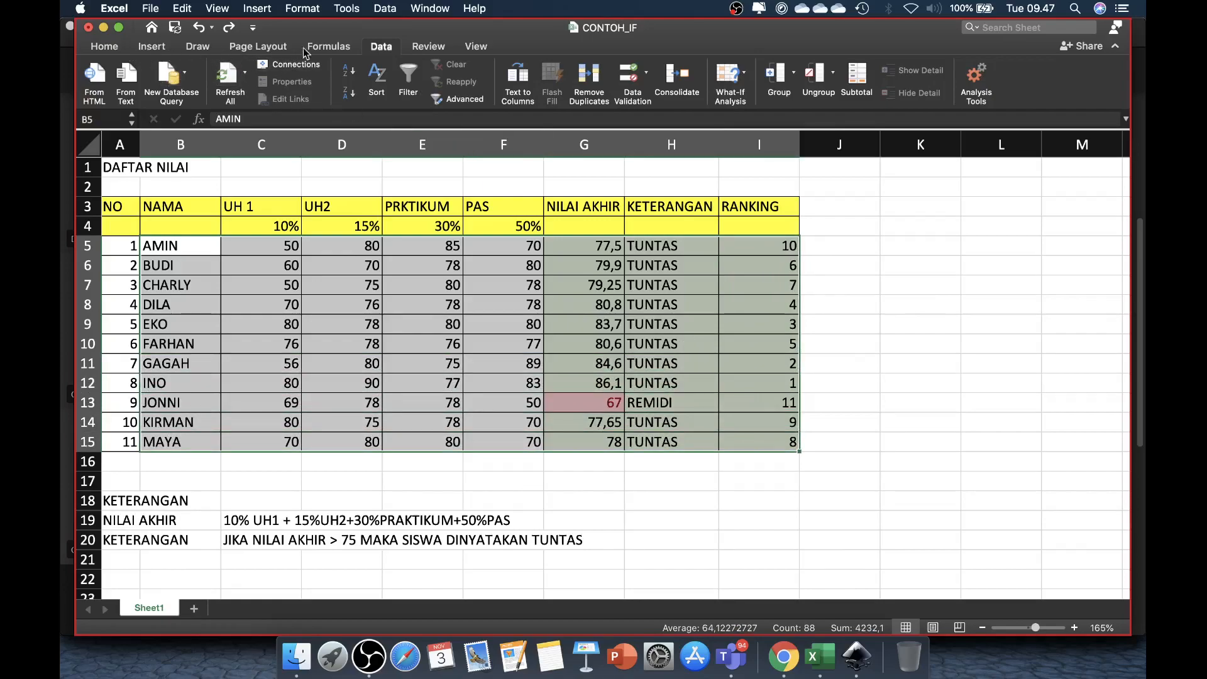
left_click(382, 48)
left_click(328, 47)
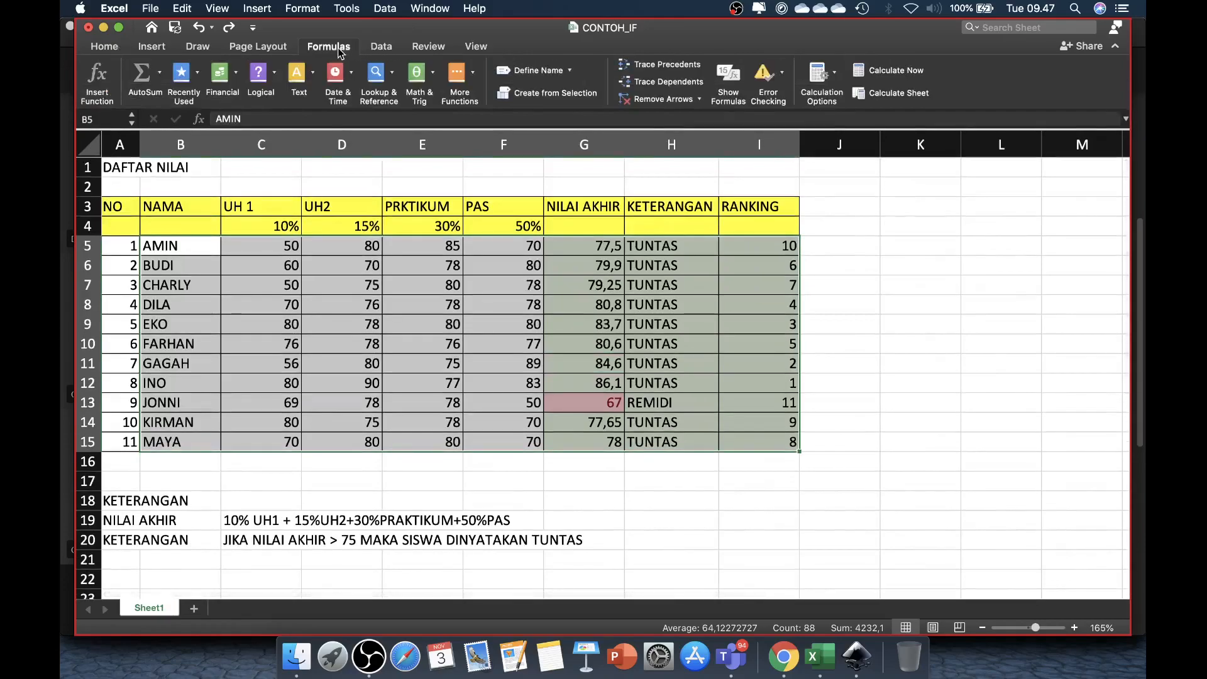
left_click(373, 49)
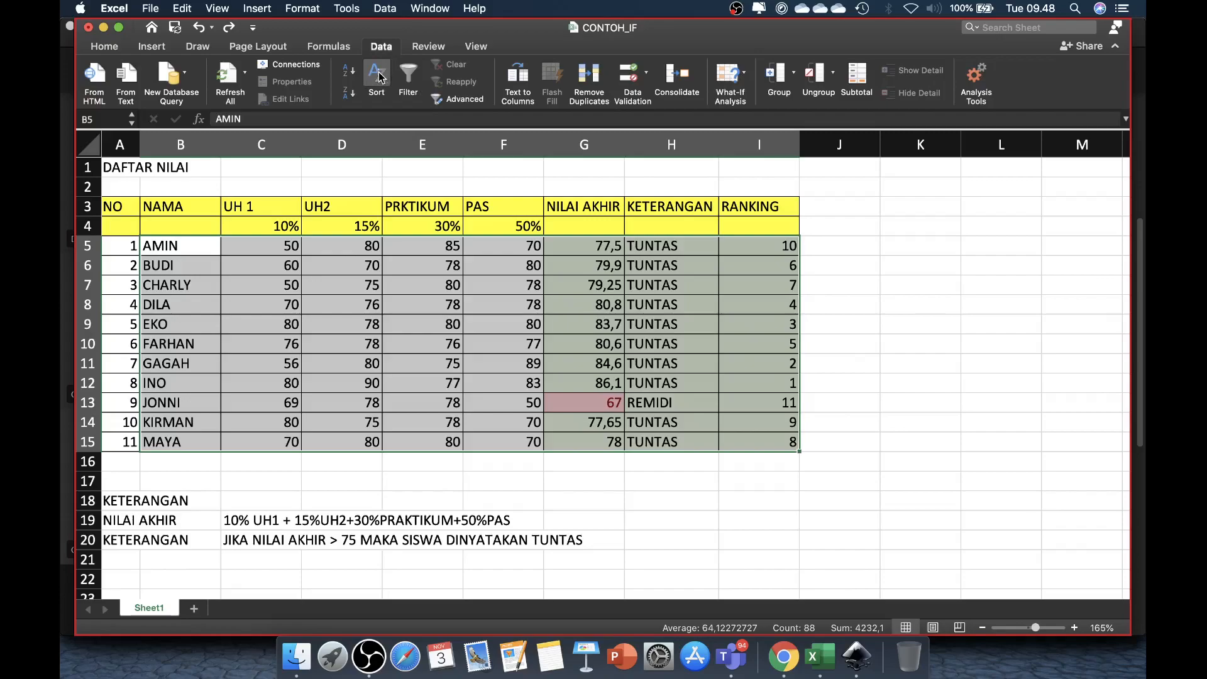
left_click(379, 76)
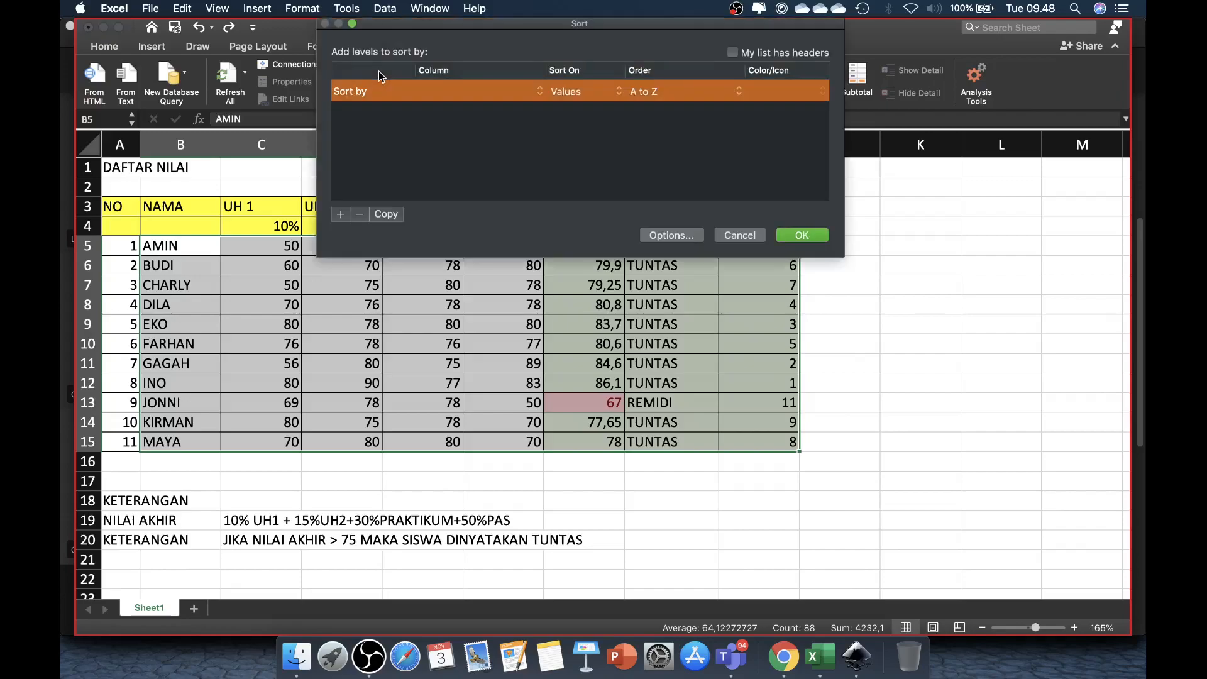
left_click_drag(544, 24, 512, 331)
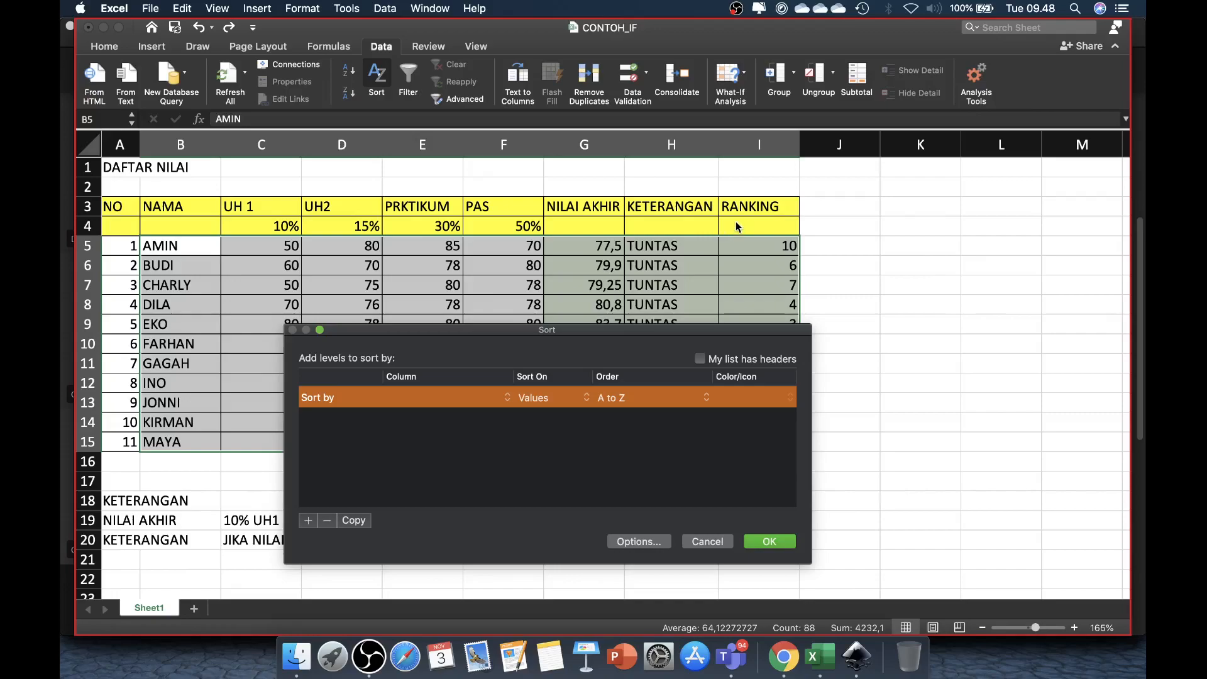
left_click(507, 397)
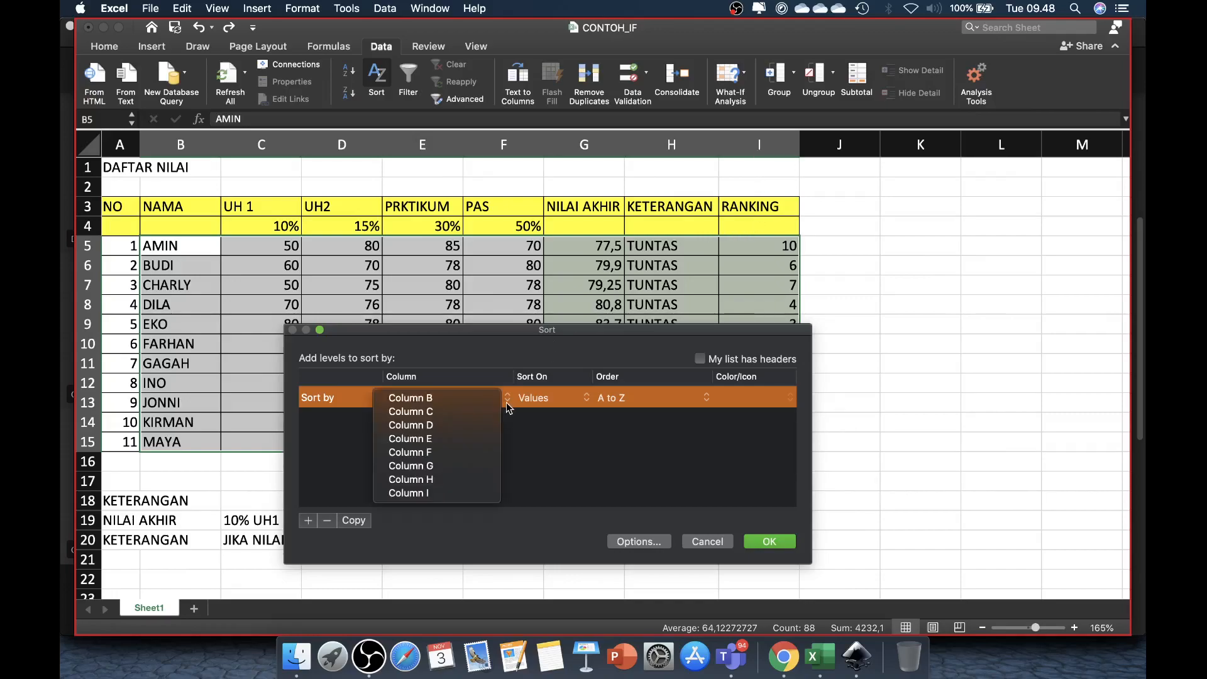
left_click(416, 493)
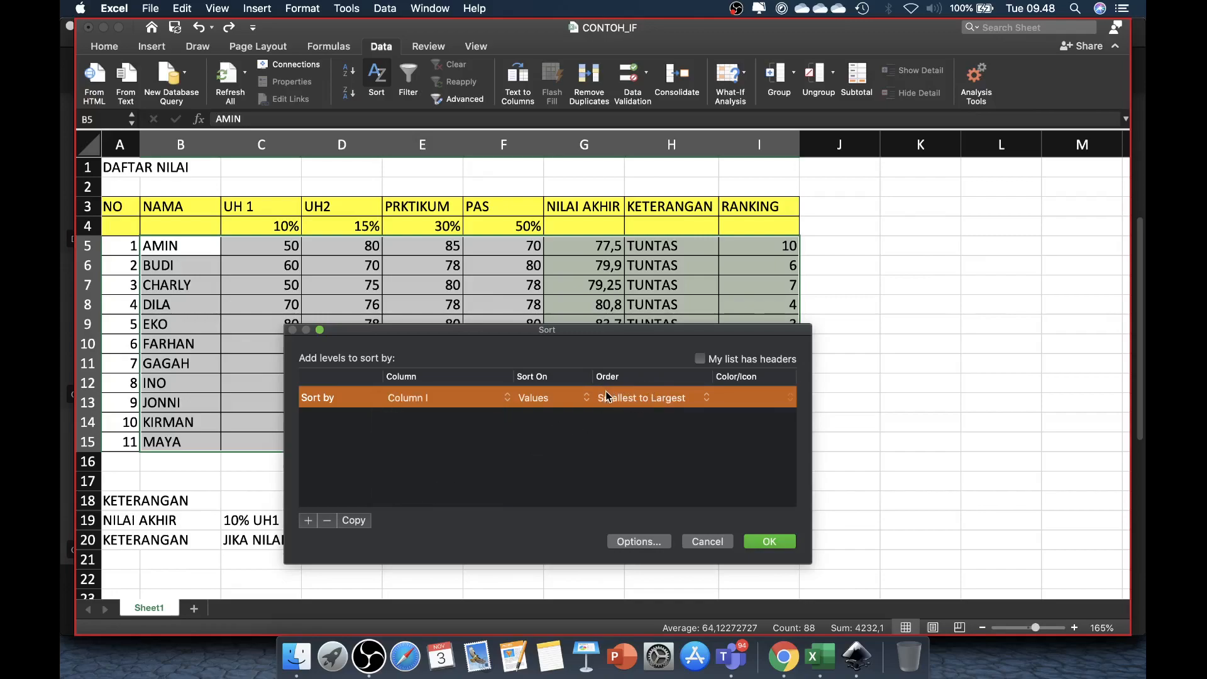
left_click(704, 399)
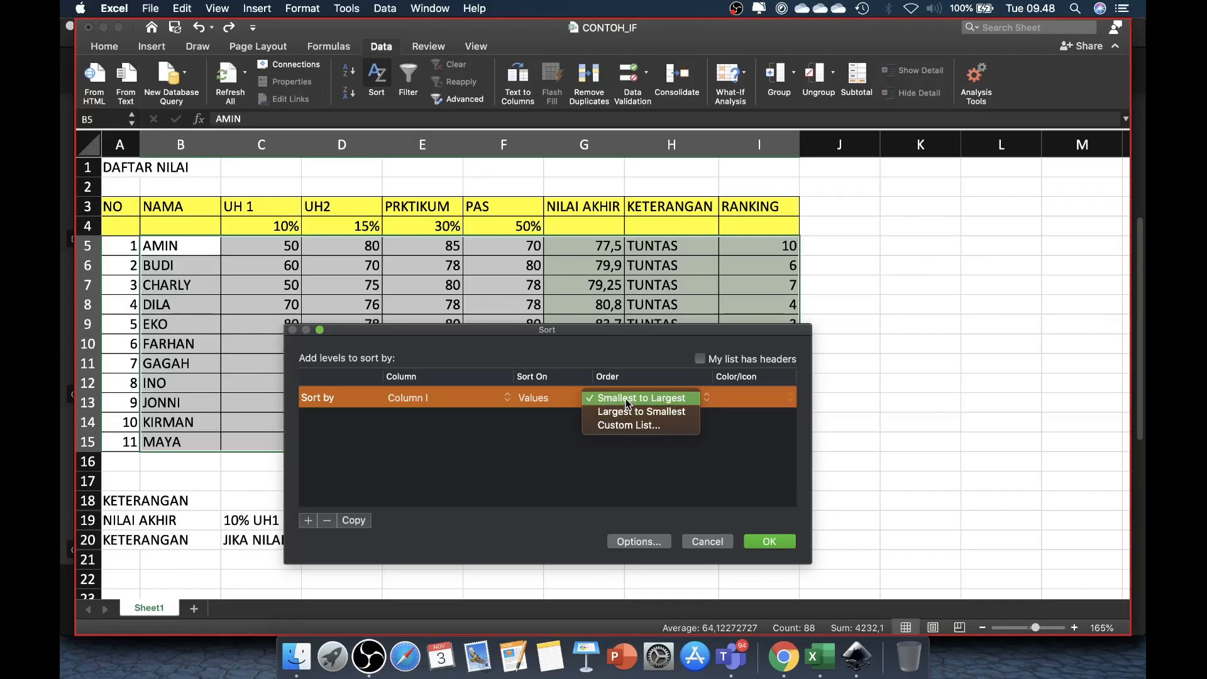
left_click(661, 399)
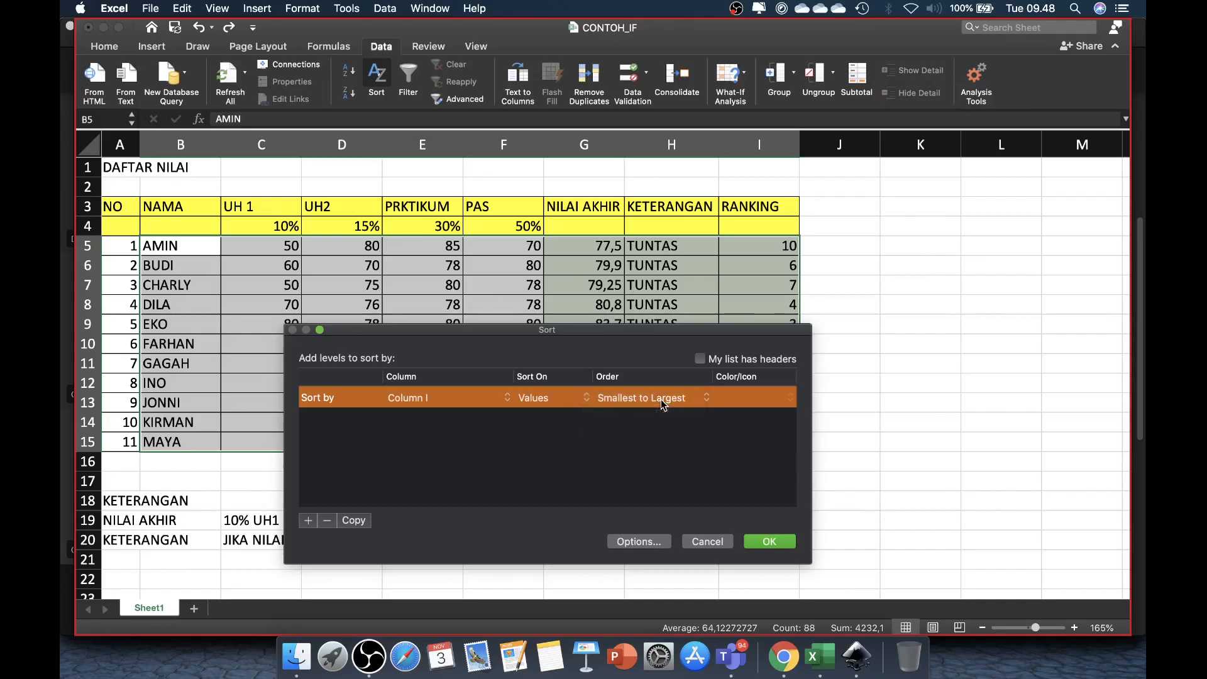
left_click(771, 542)
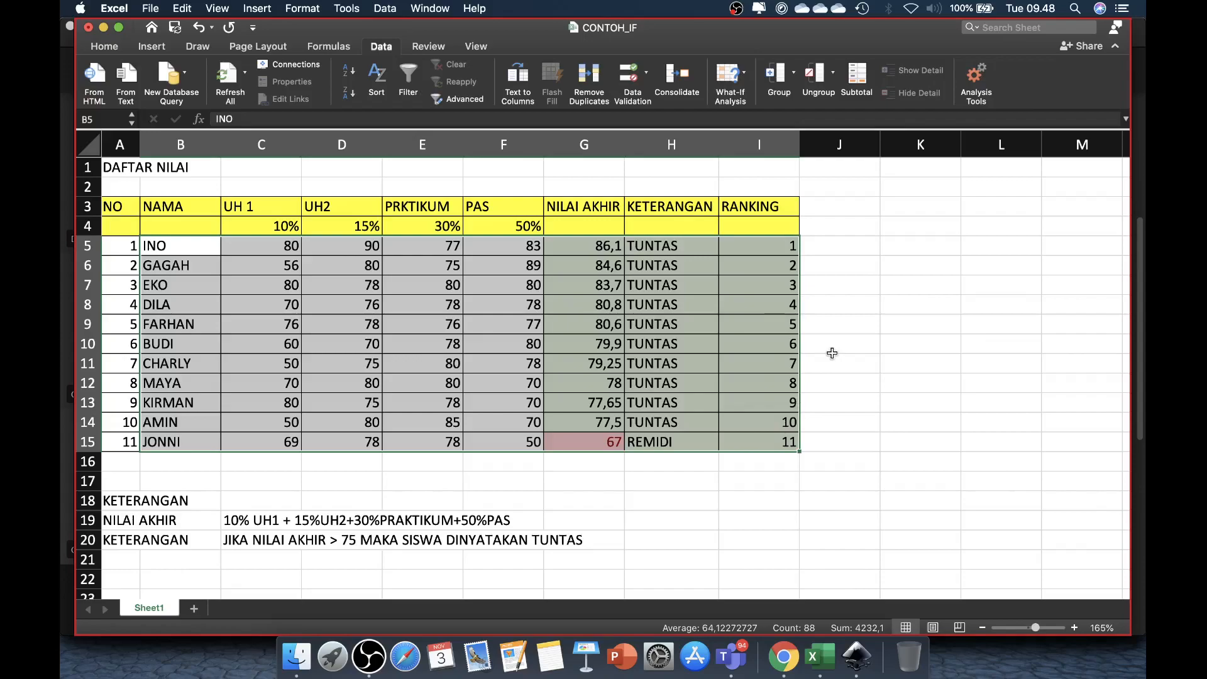
Step: Switch to the class meeting in Microsoft Teams
left_click(730, 654)
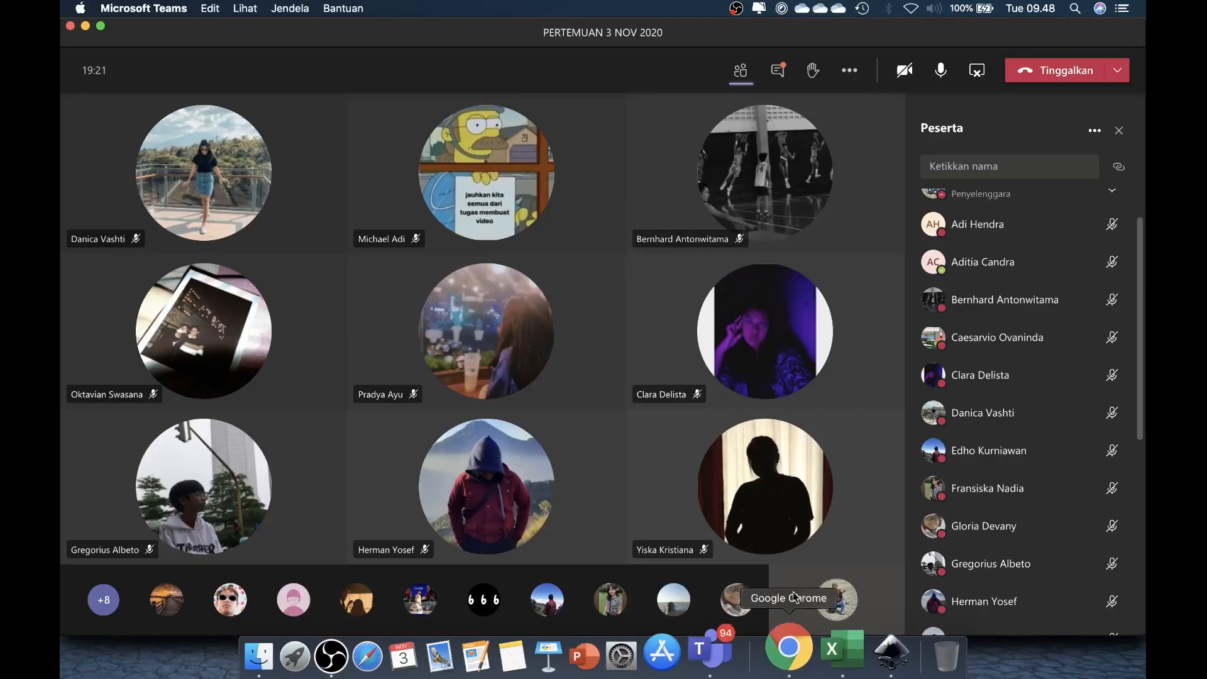